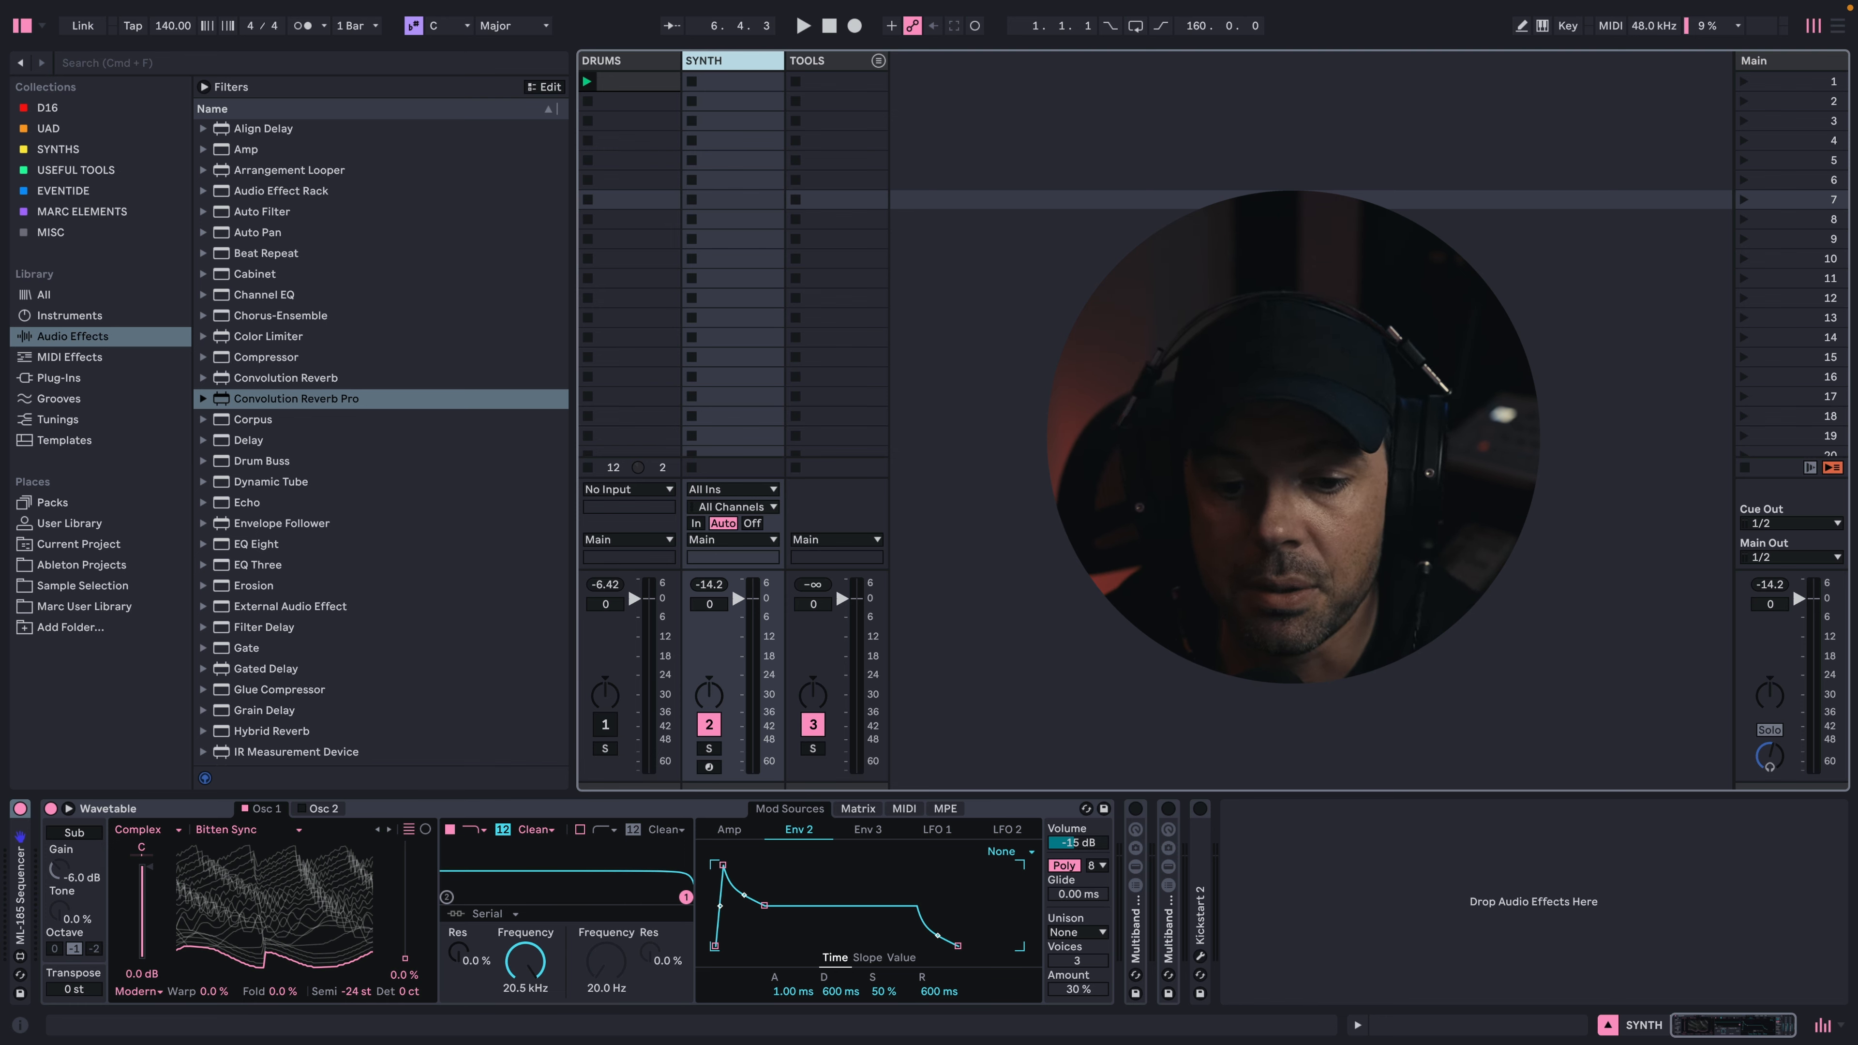
- Play the set briefly to hear the SYNTH track without added effects, and stop playback
key("super+alt+l")
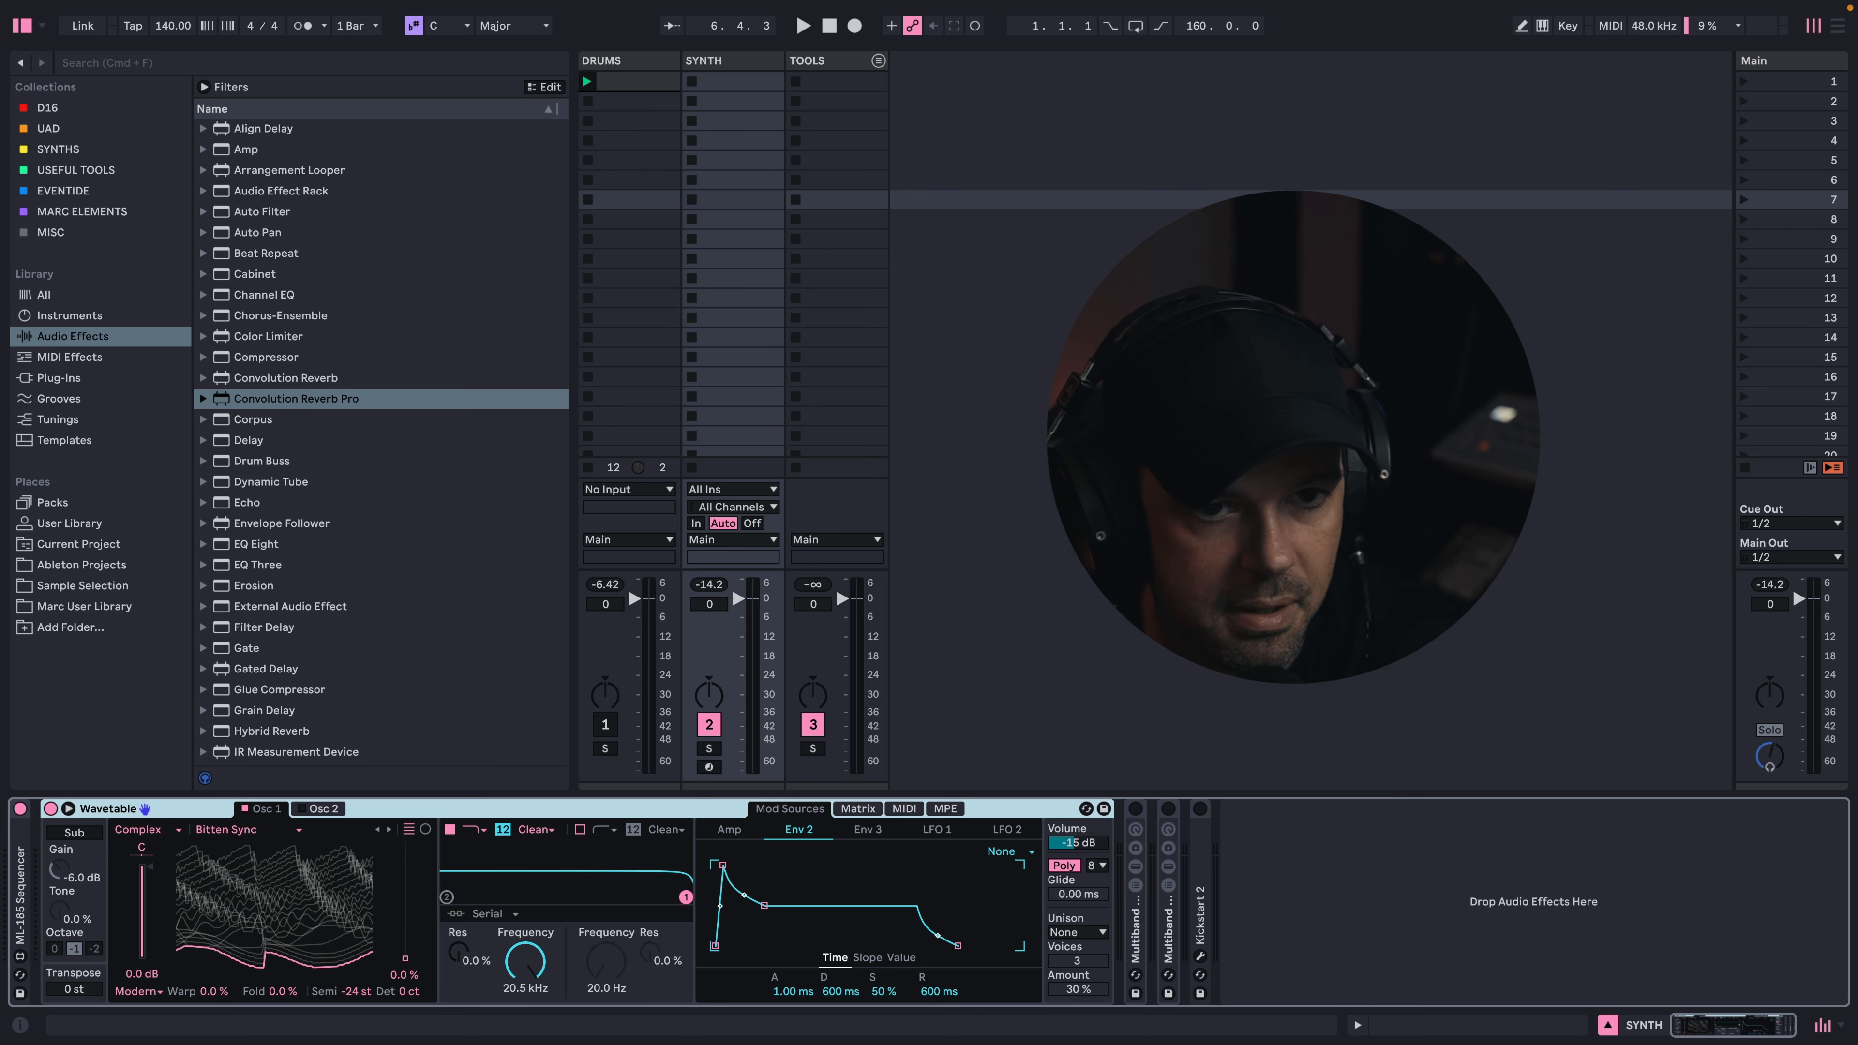
key("space")
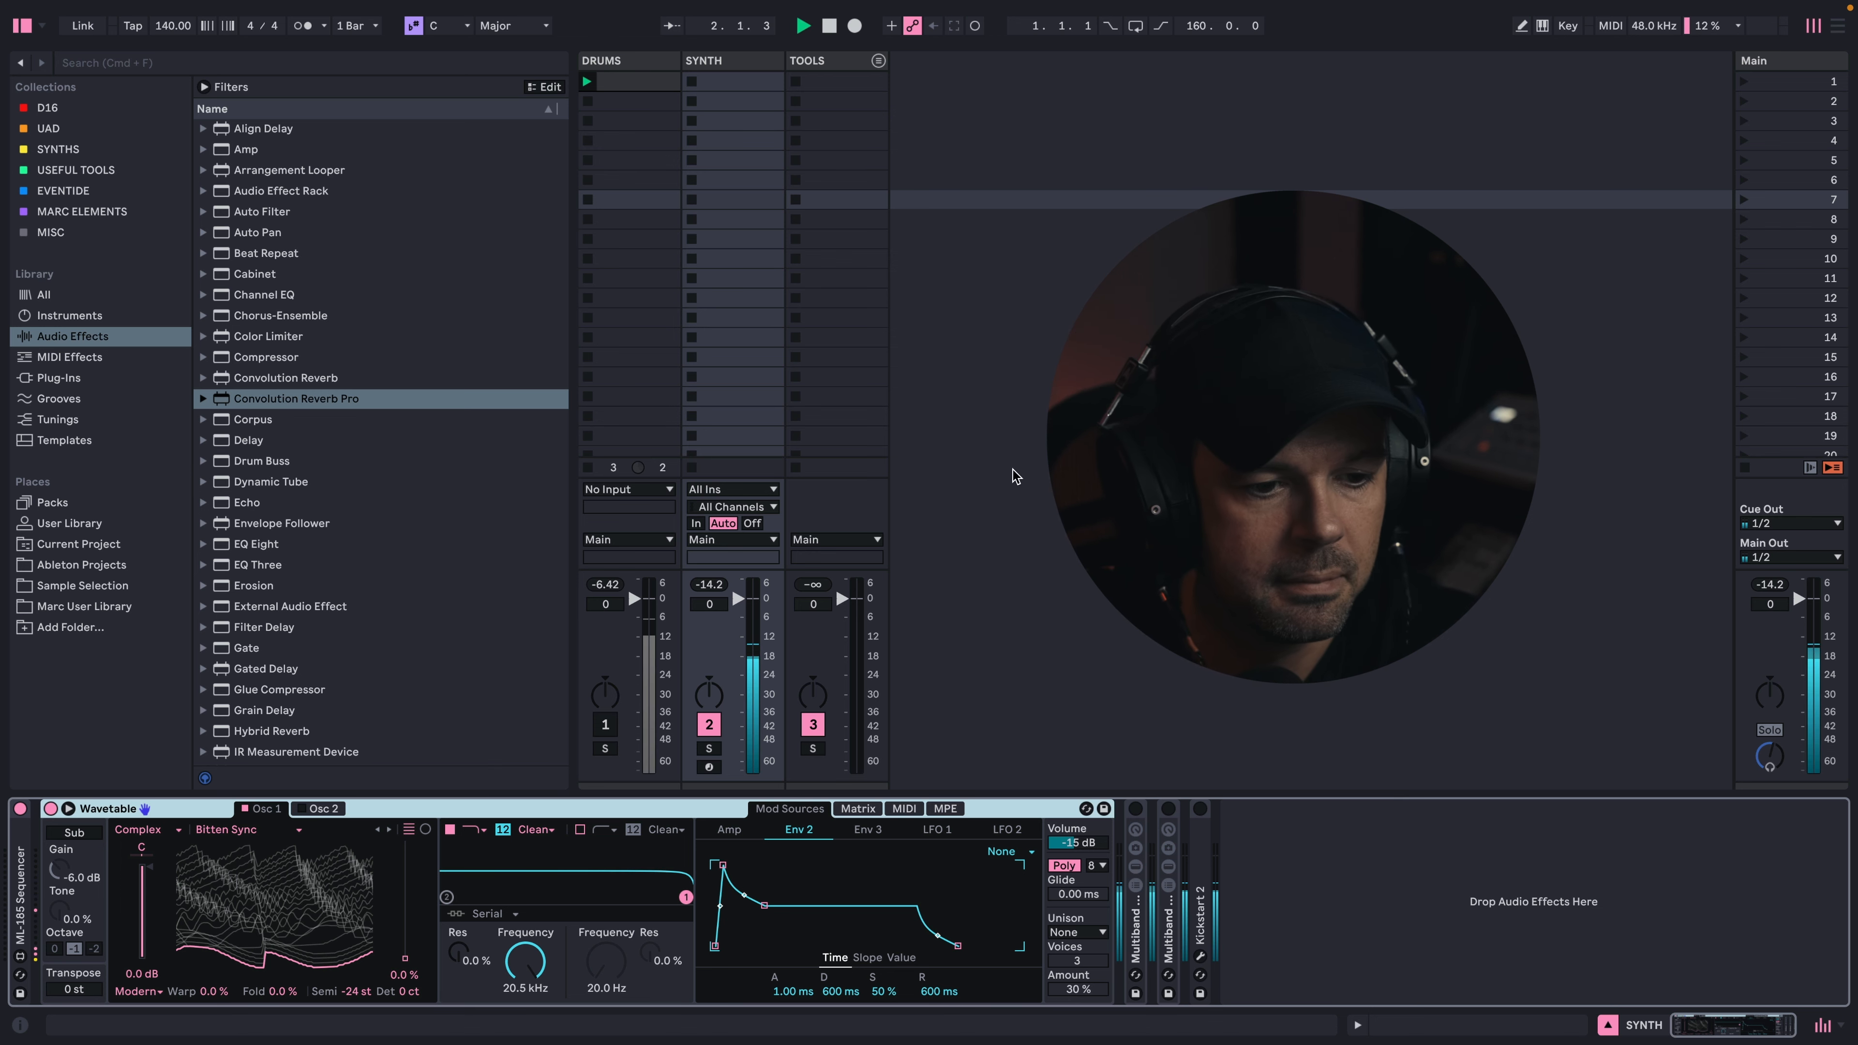
key("space")
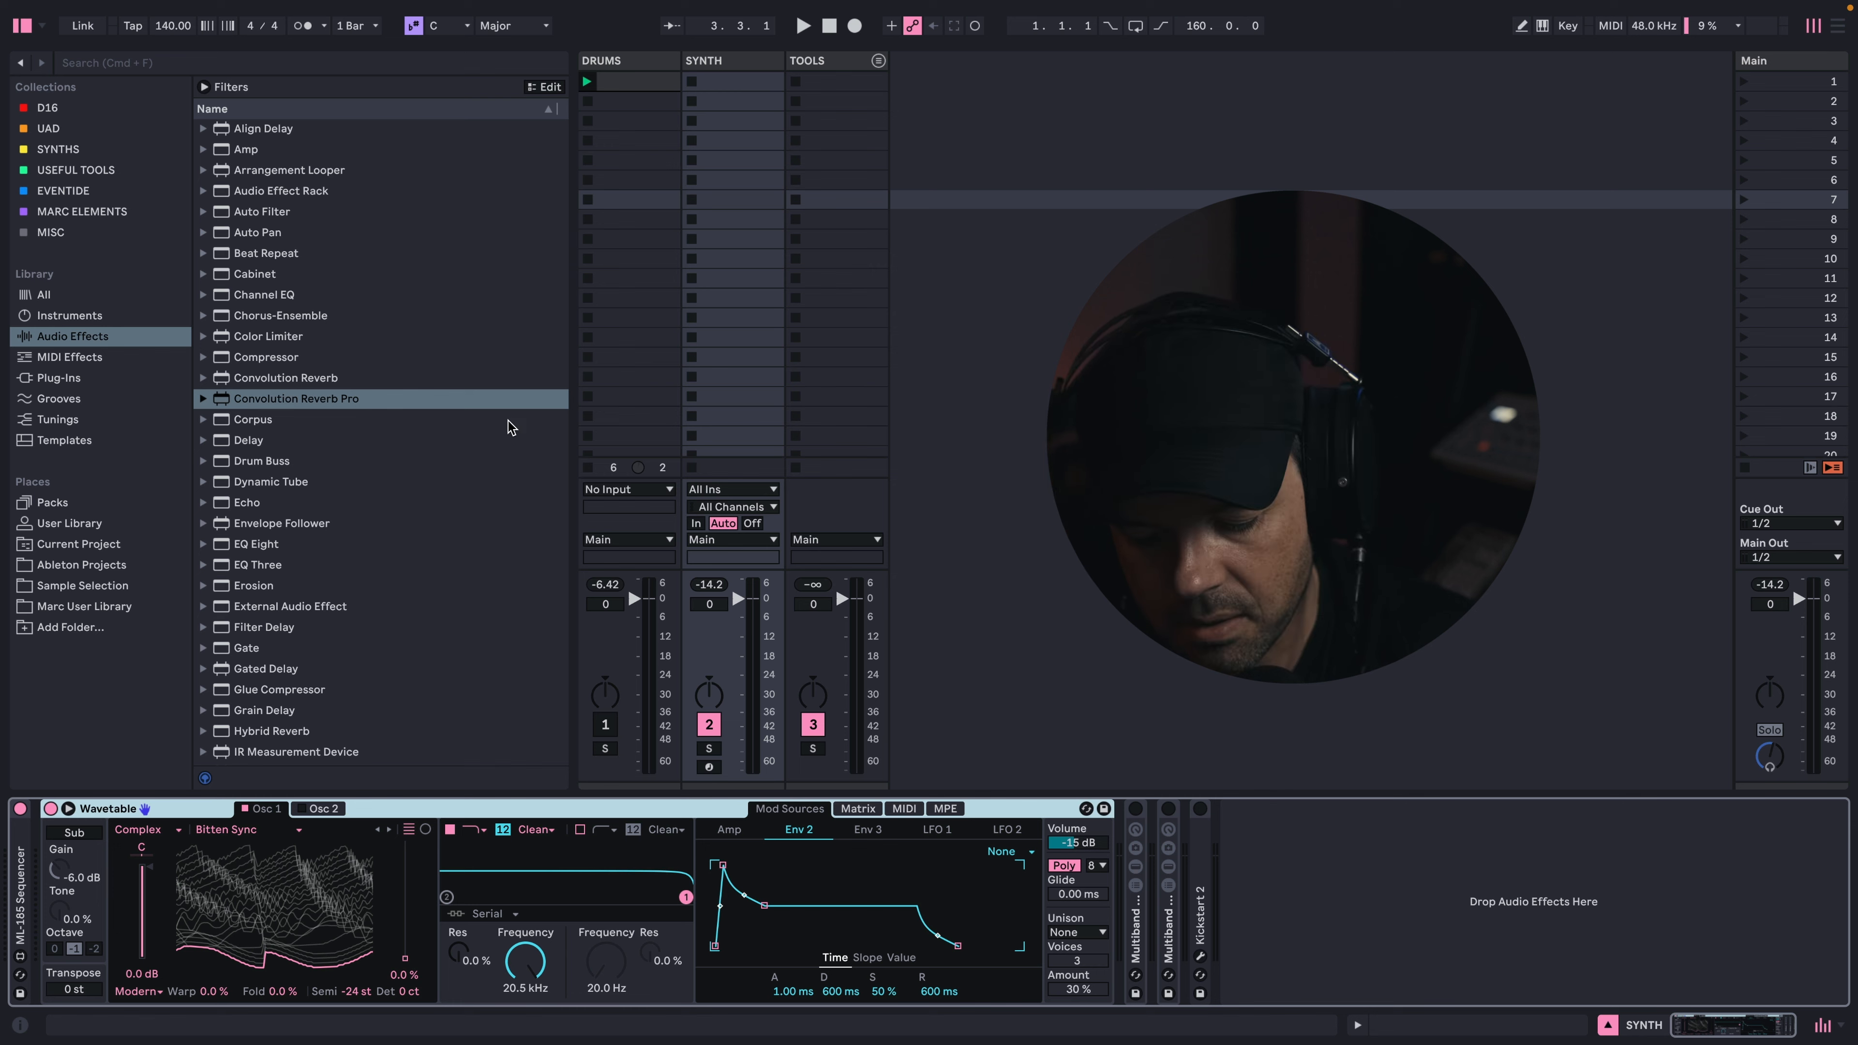
- Add Phaser-Flanger right after Wavetable on the SYNTH track and set its Dry/Wet to 52% while auditioning it
scroll(477, 540, "down", 10)
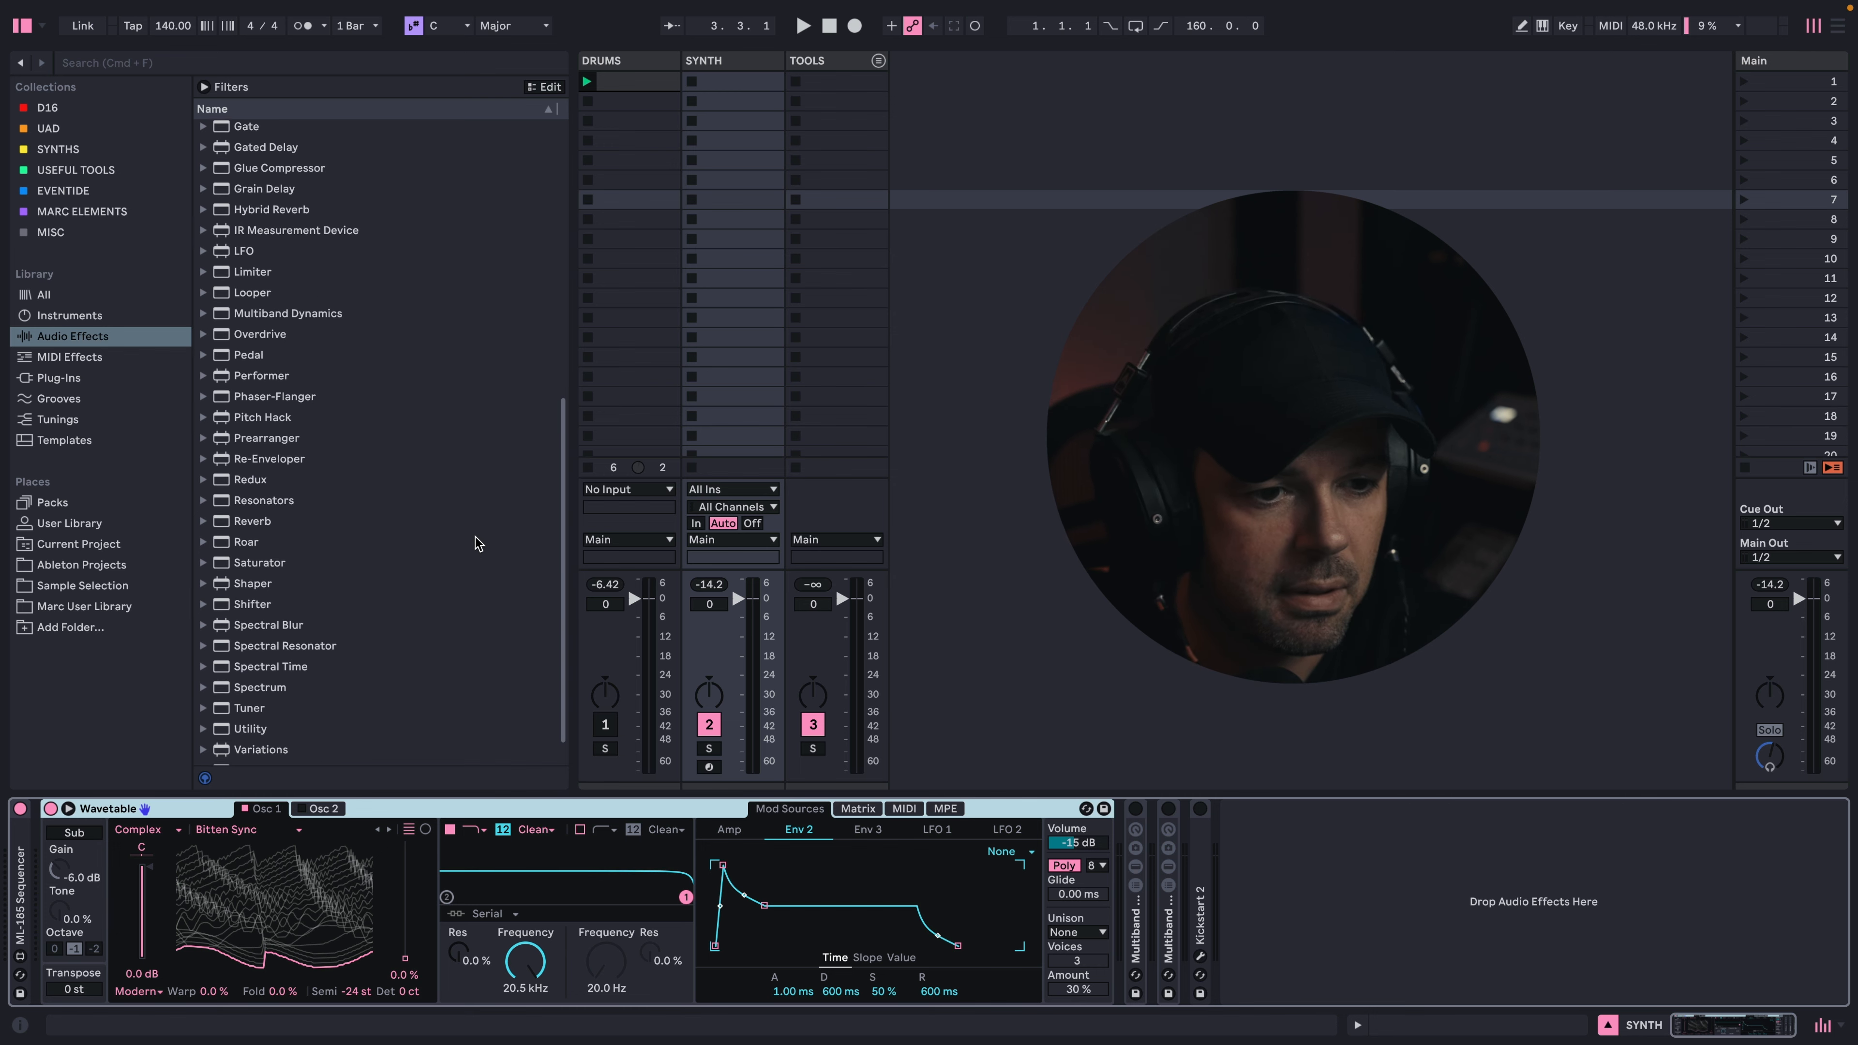
scroll(478, 549, "down", 1)
left_click_drag(264, 358, 1321, 804)
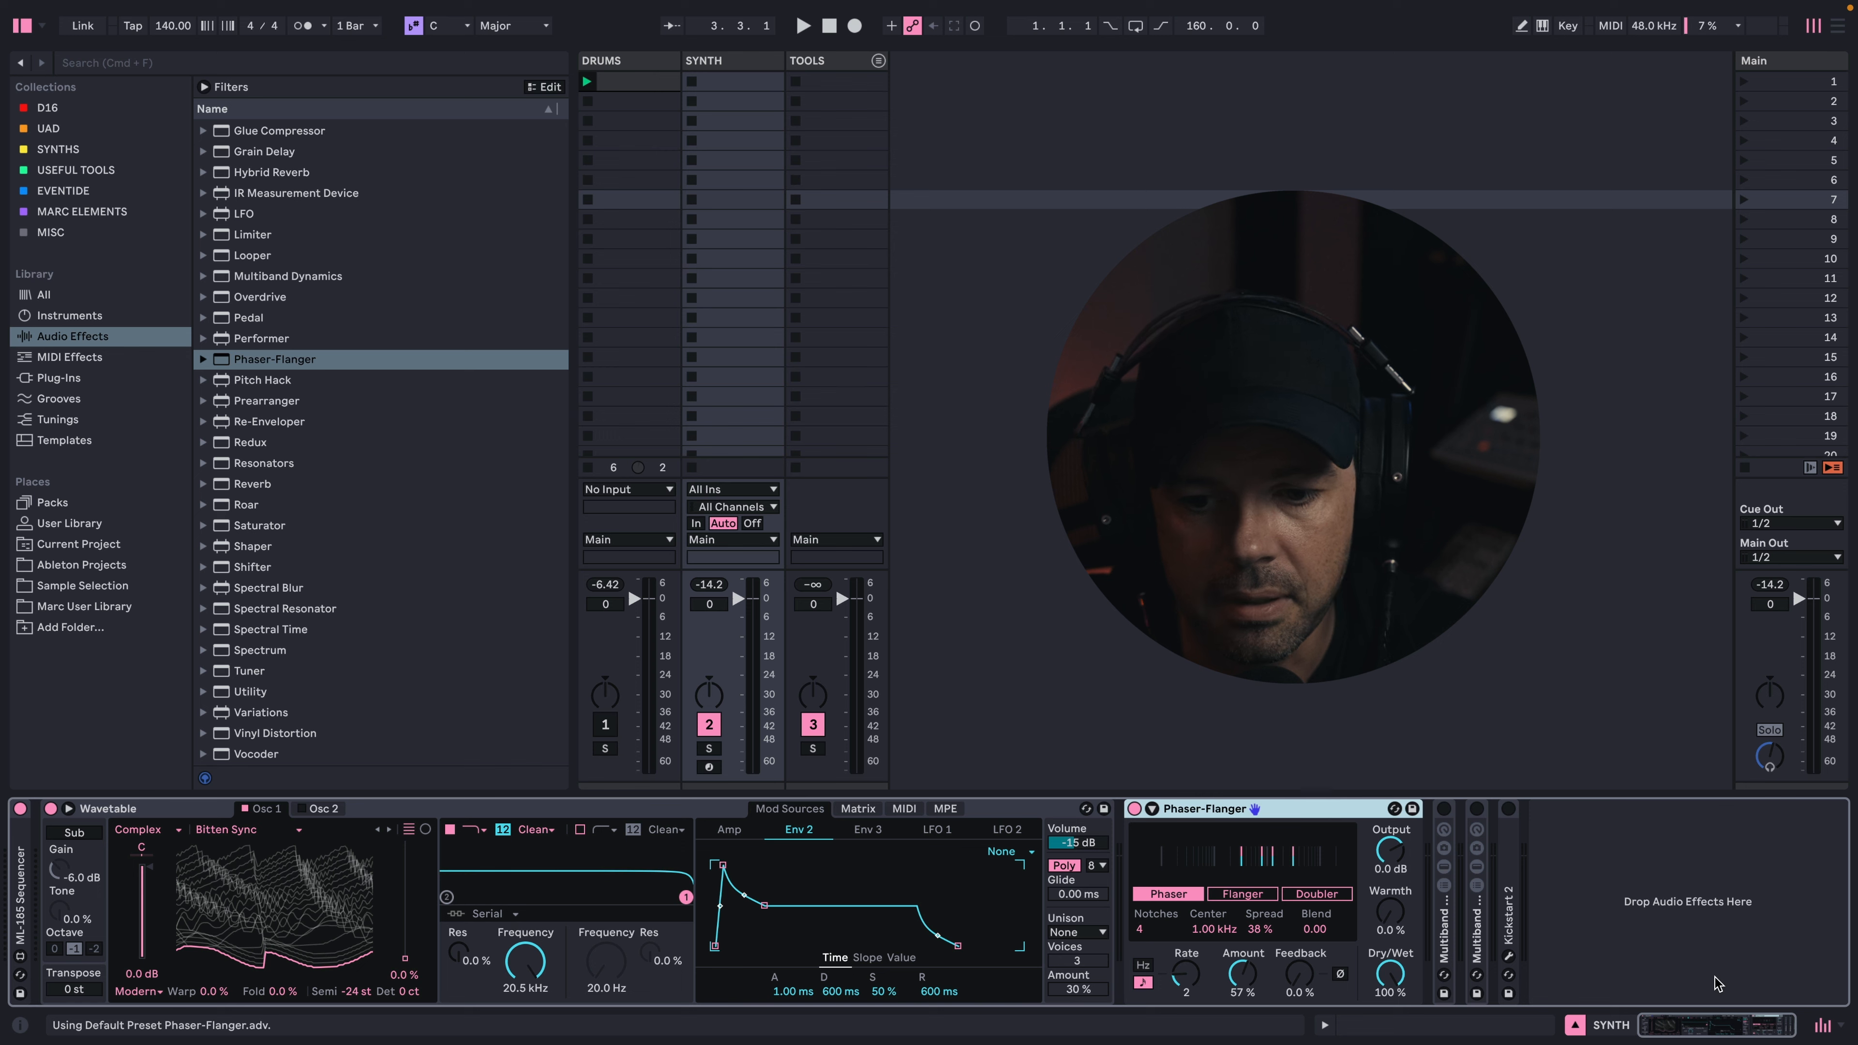
key("space")
mouse_move(1390, 973)
left_mouse_down()
mouse_move(1390, 1032)
mouse_move(1389, 999)
left_mouse_up()
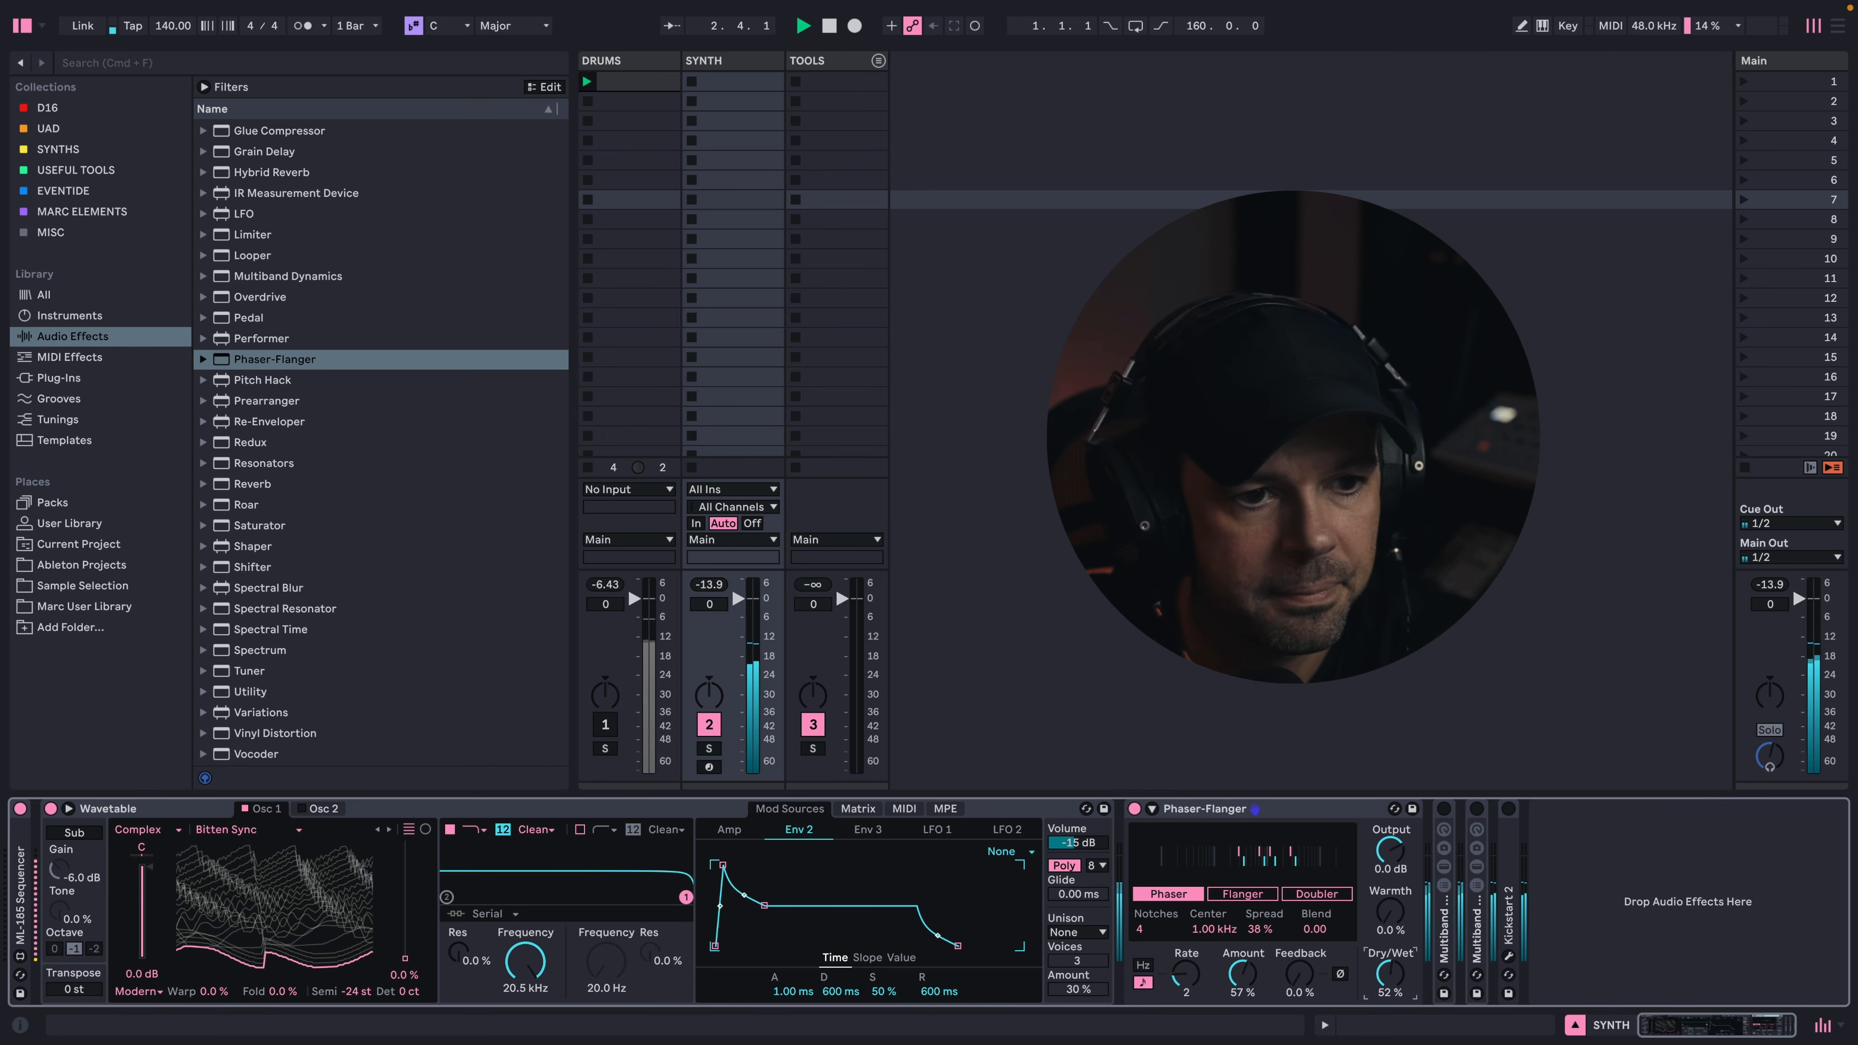
key("space")
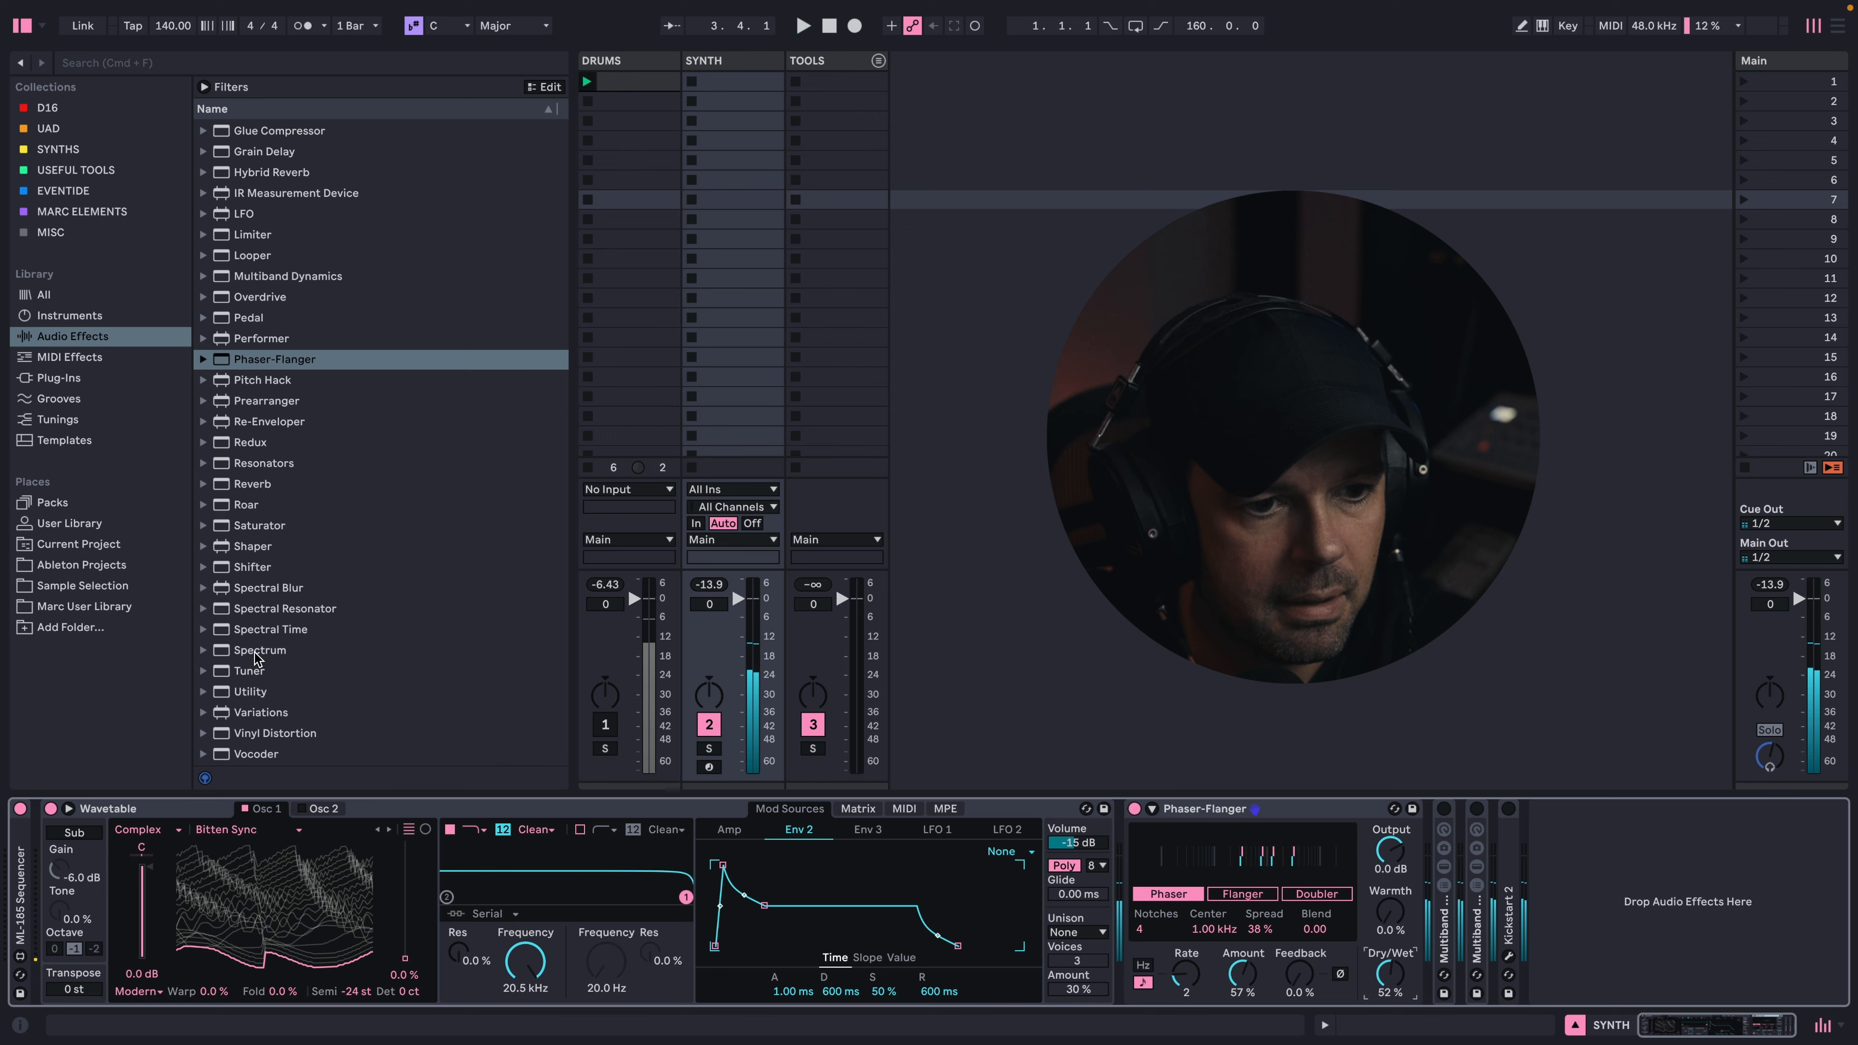
- Add Spectral Time after the Phaser-Flanger and set its Dry/Wet to 32% during playback
left_click_drag(271, 630, 1428, 849)
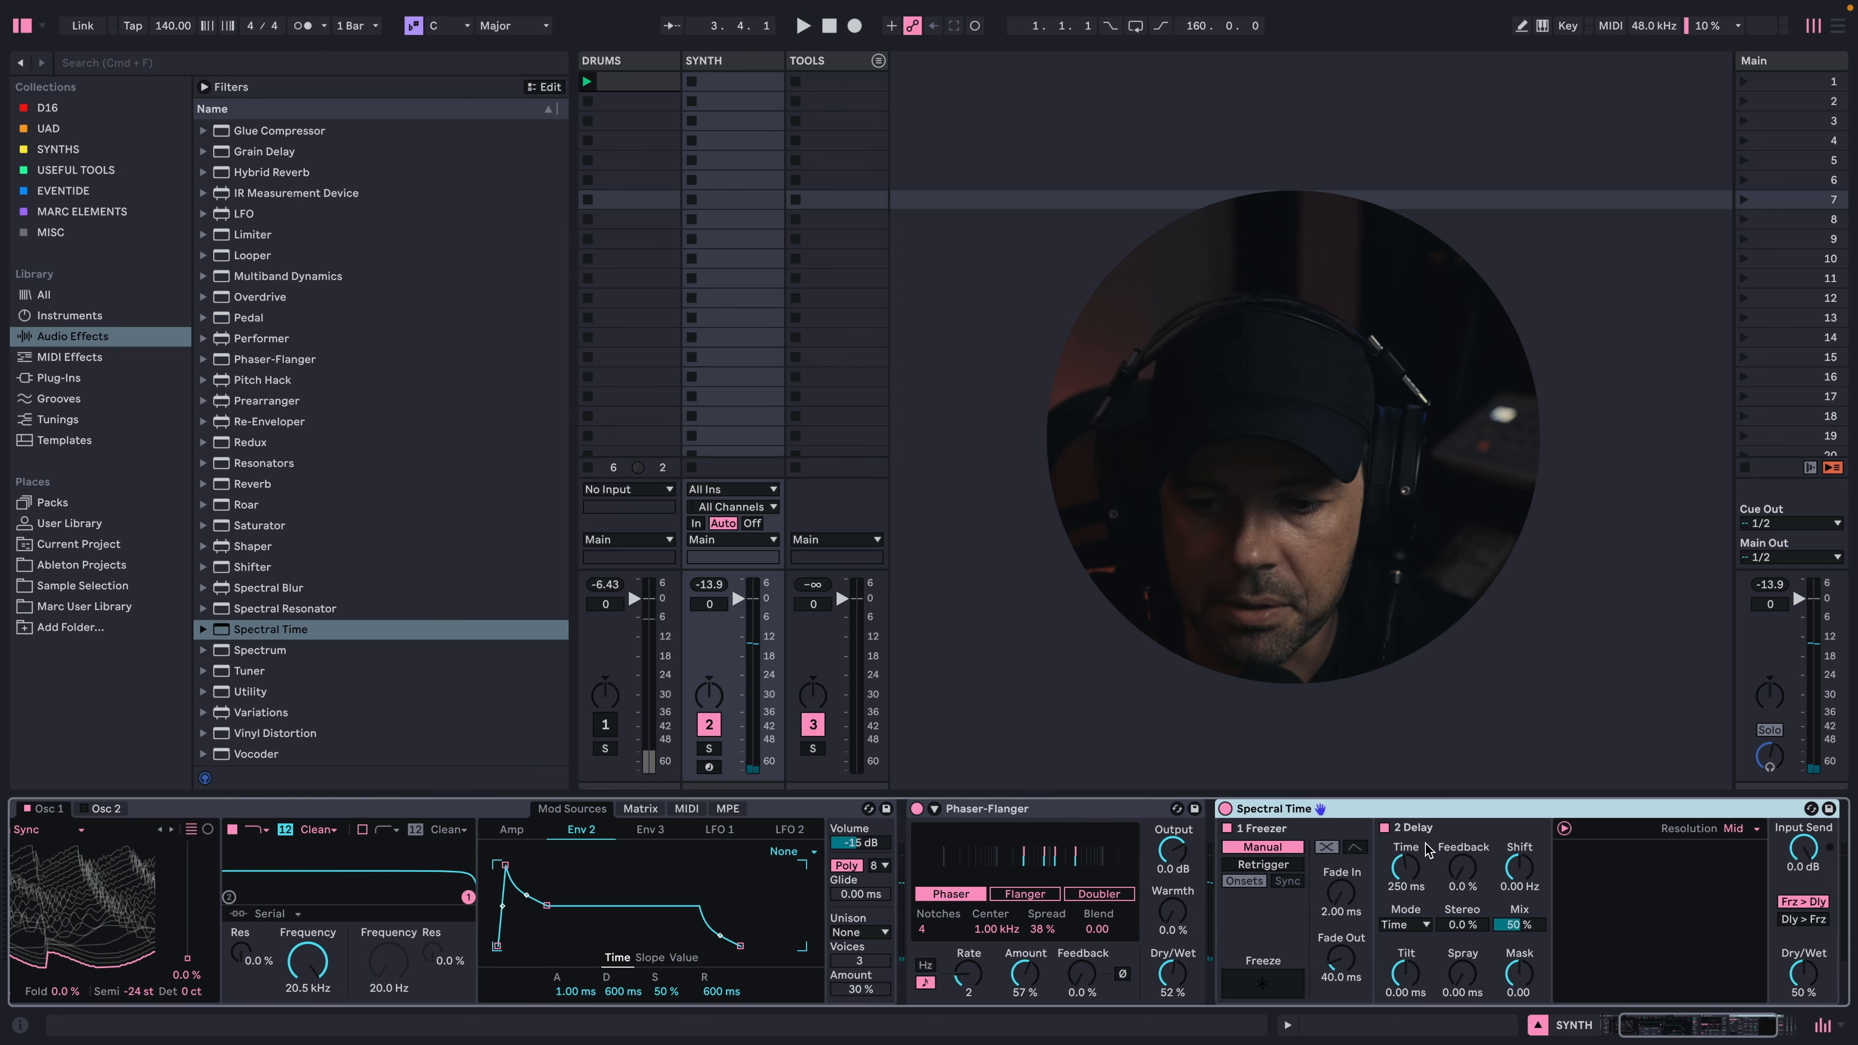
key("space")
left_click_drag(1809, 981, 1810, 994)
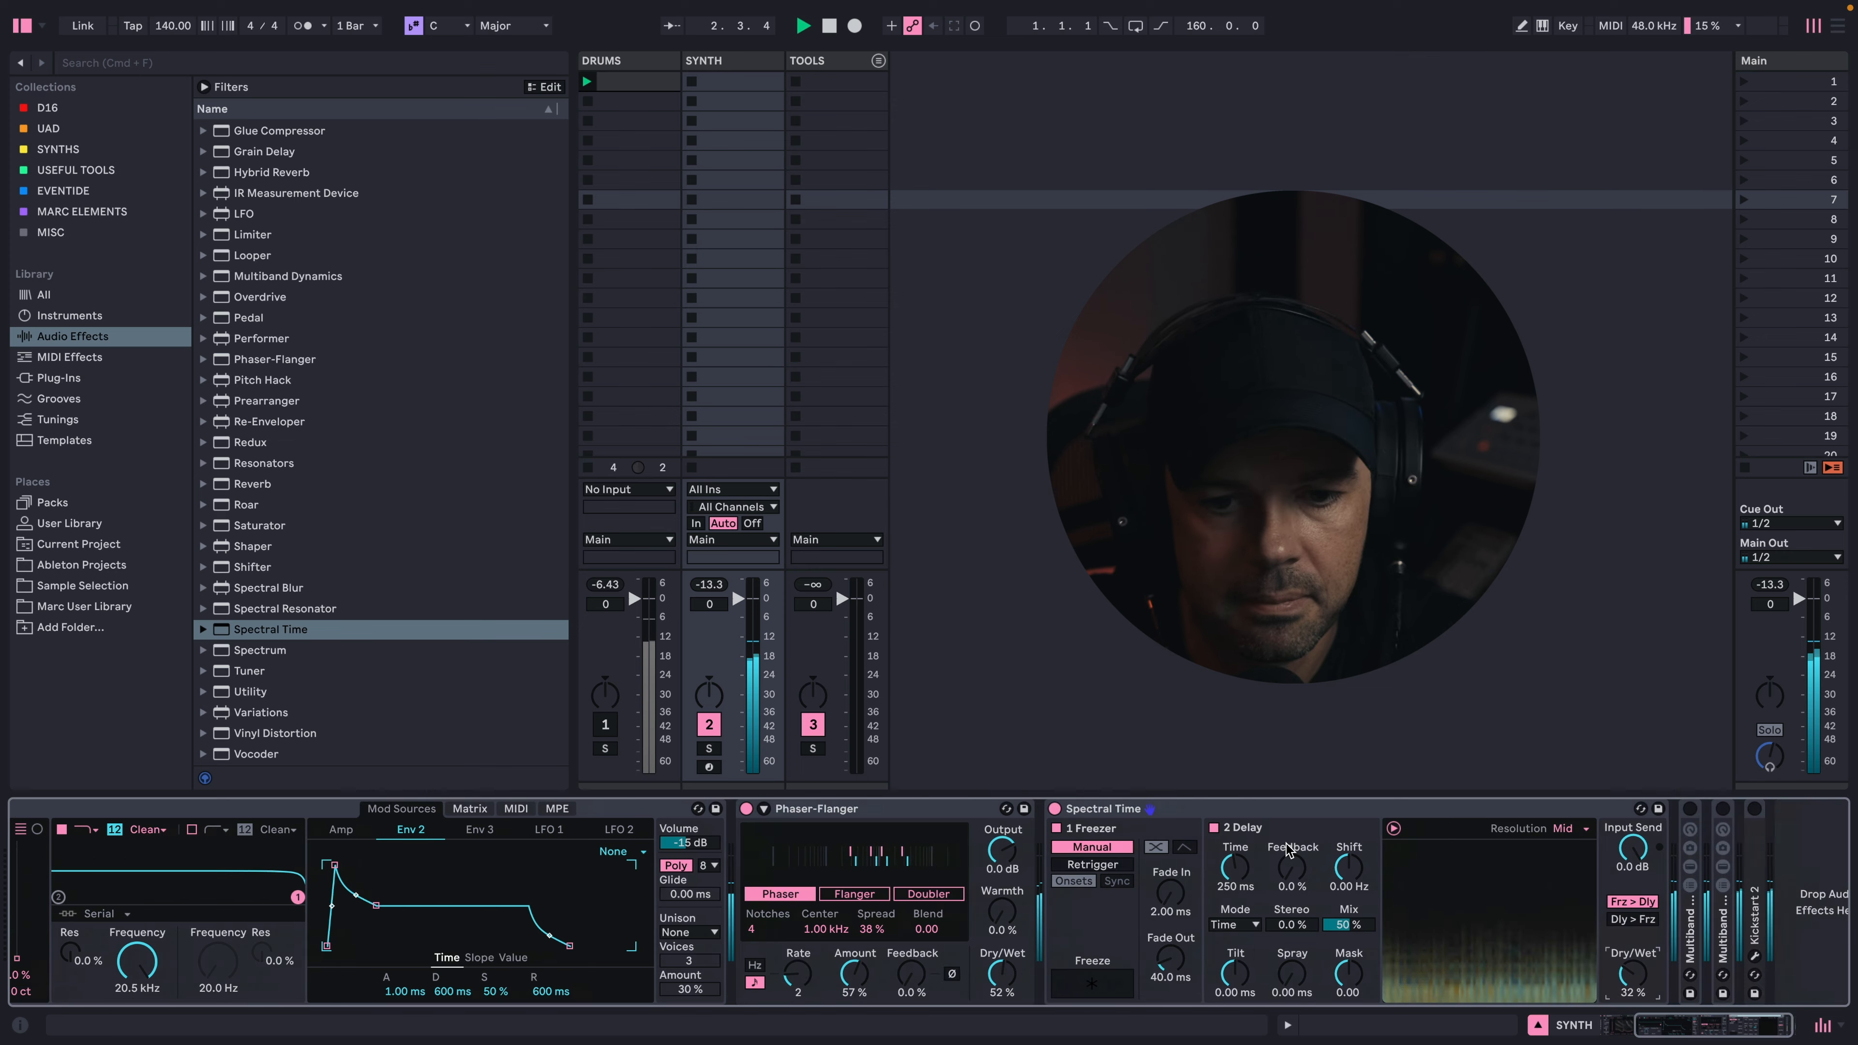
scroll(1244, 900, "right", 5)
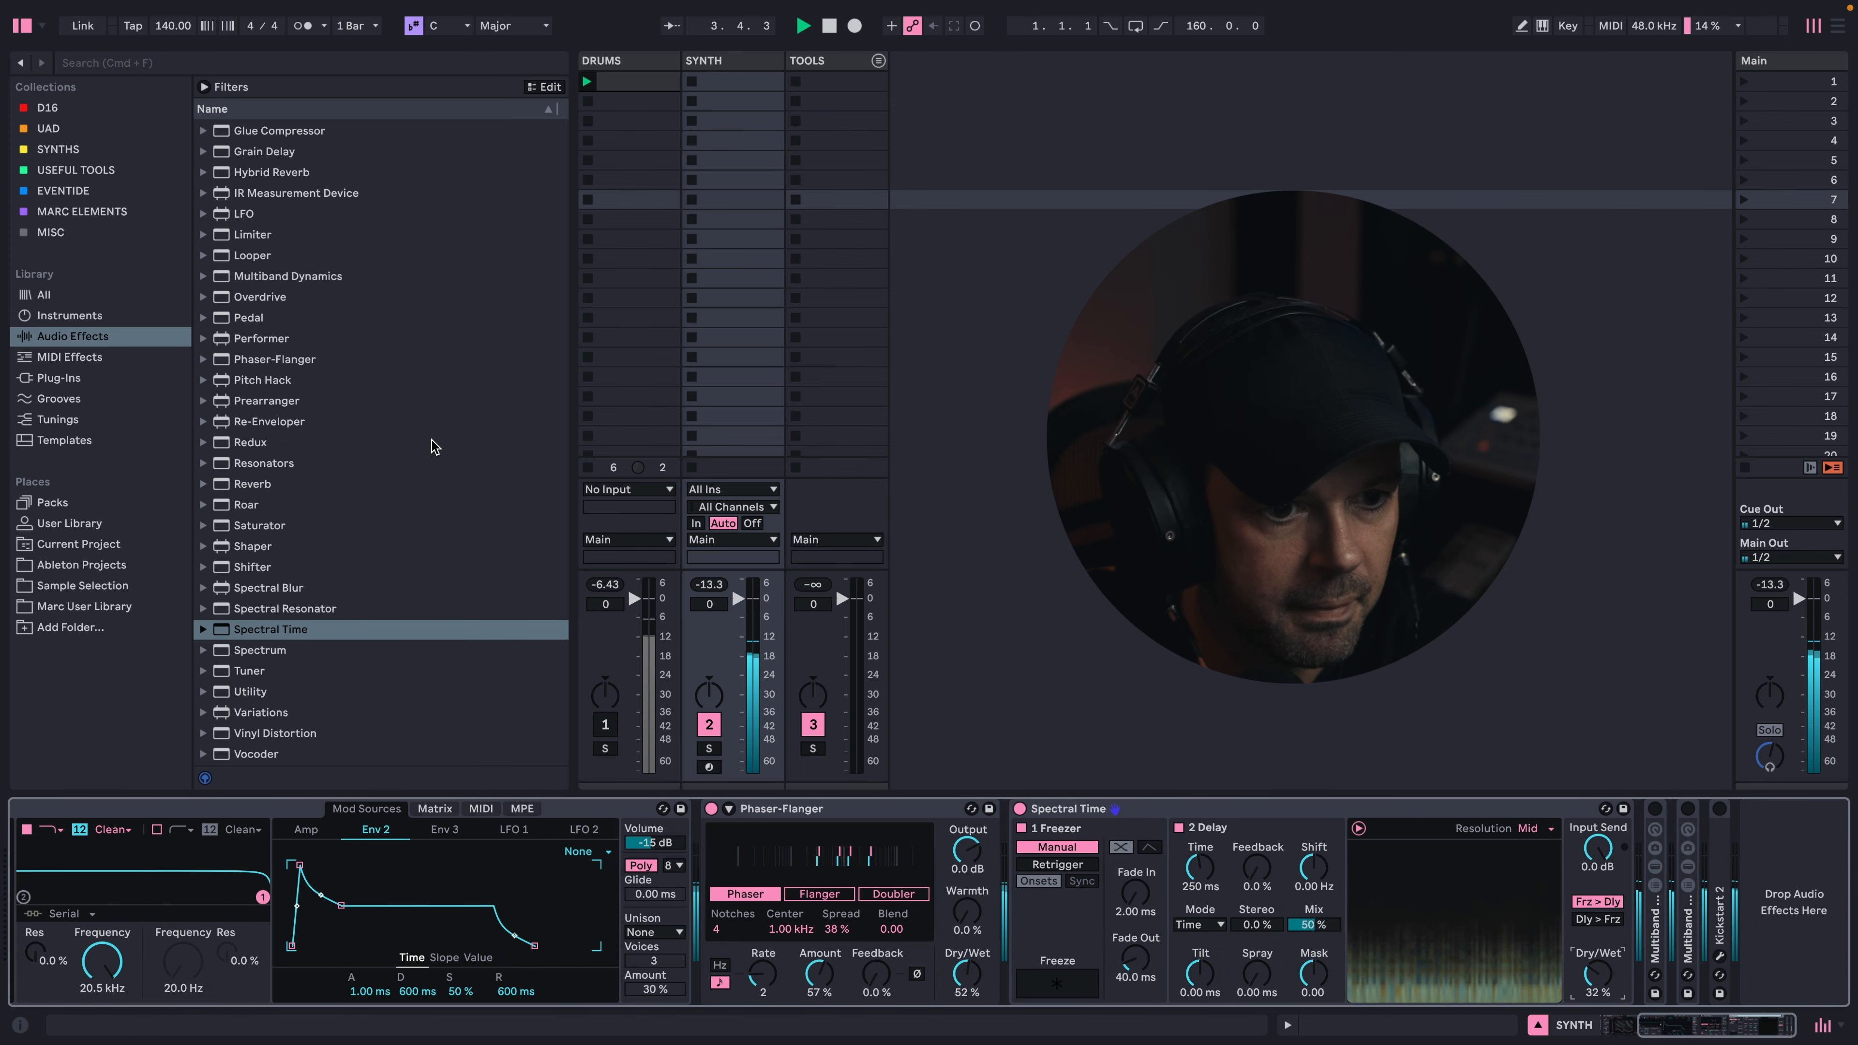
- Add Convolution Reverb Pro after Spectral Time with the 07 Plates Real type and set its Dry/Wet to 28.7%
scroll(367, 641, "up", 8)
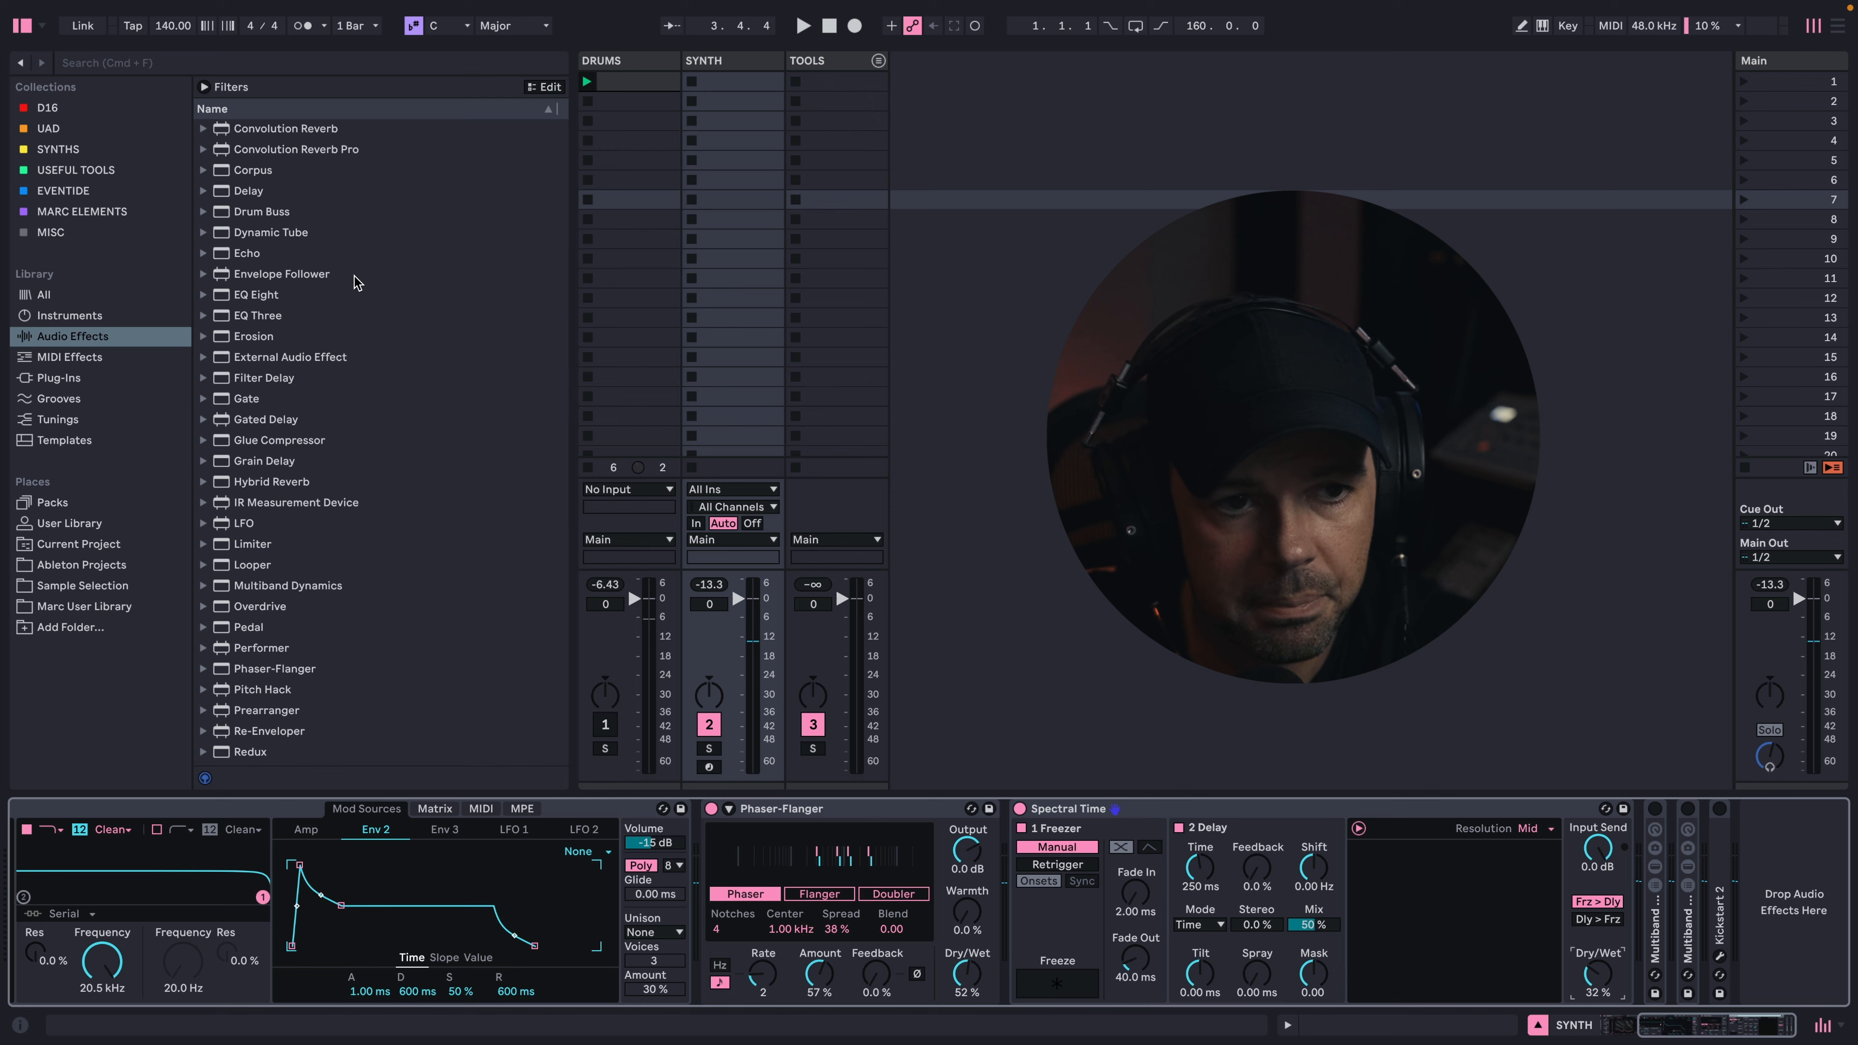
left_click_drag(339, 152, 1648, 873)
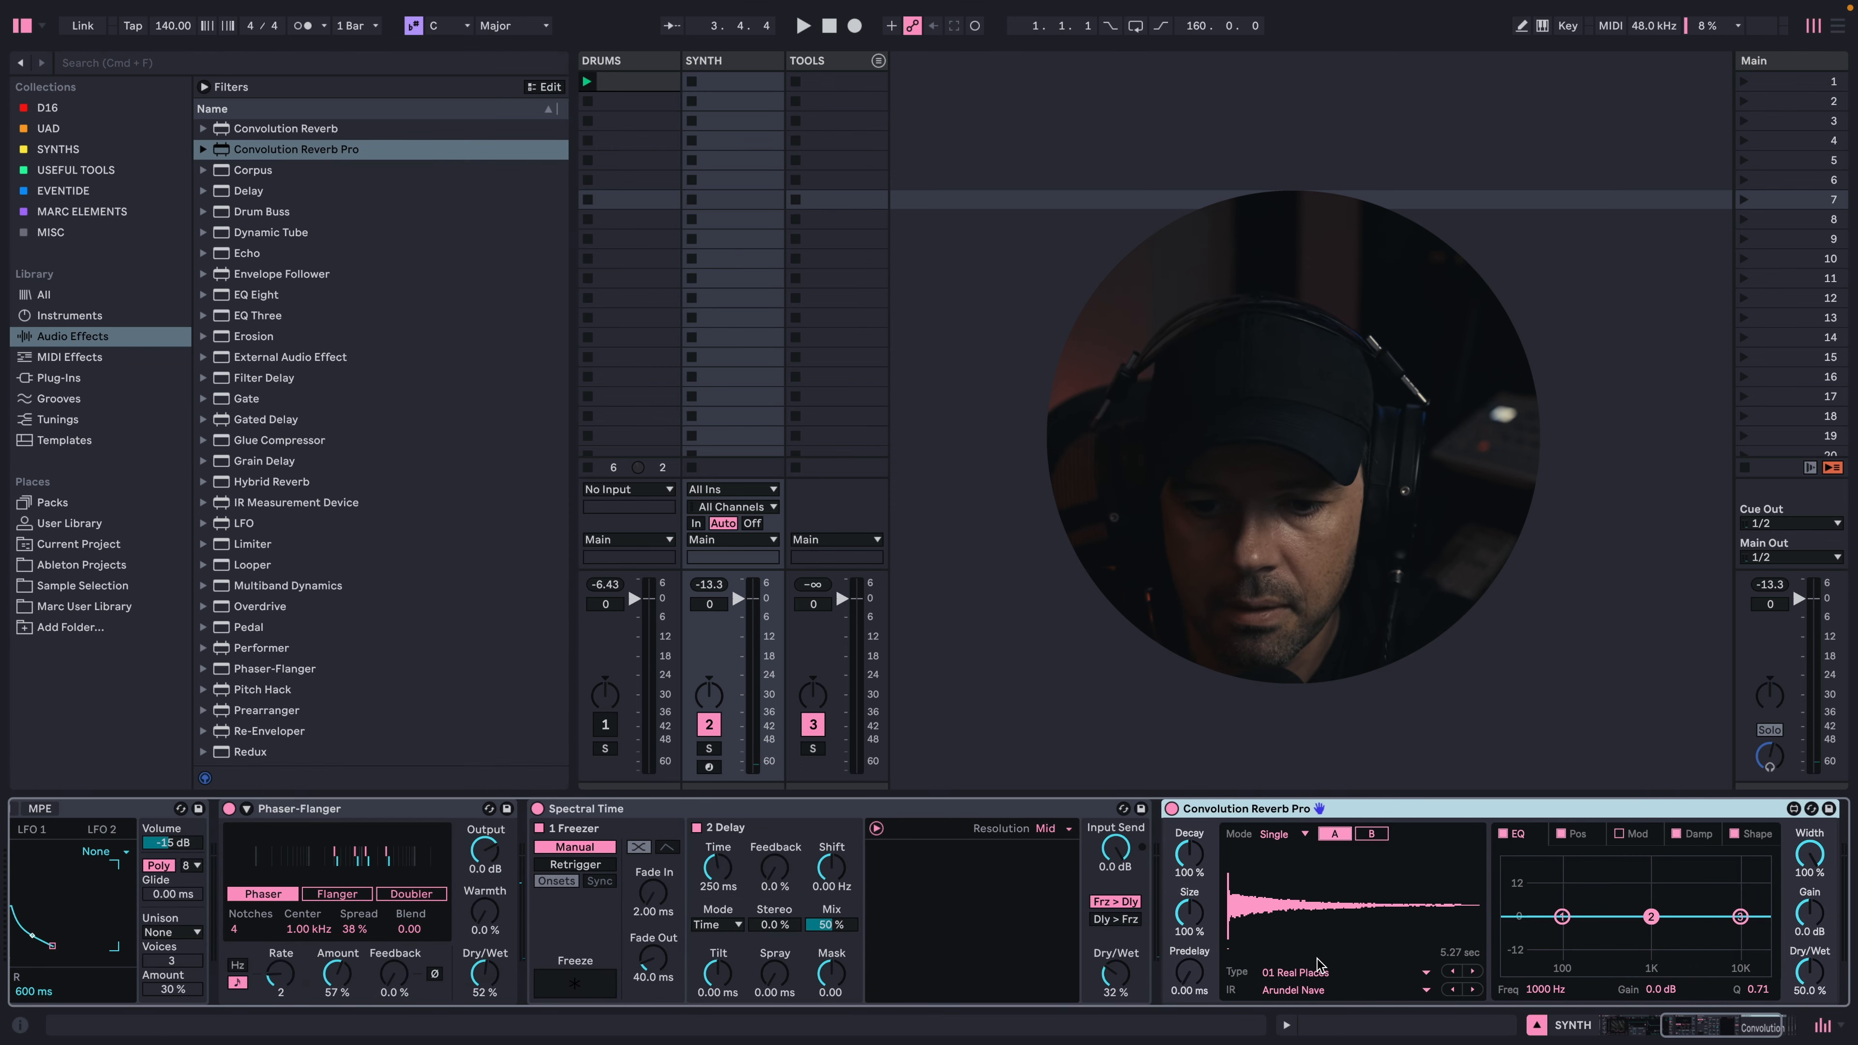
left_click(1315, 973)
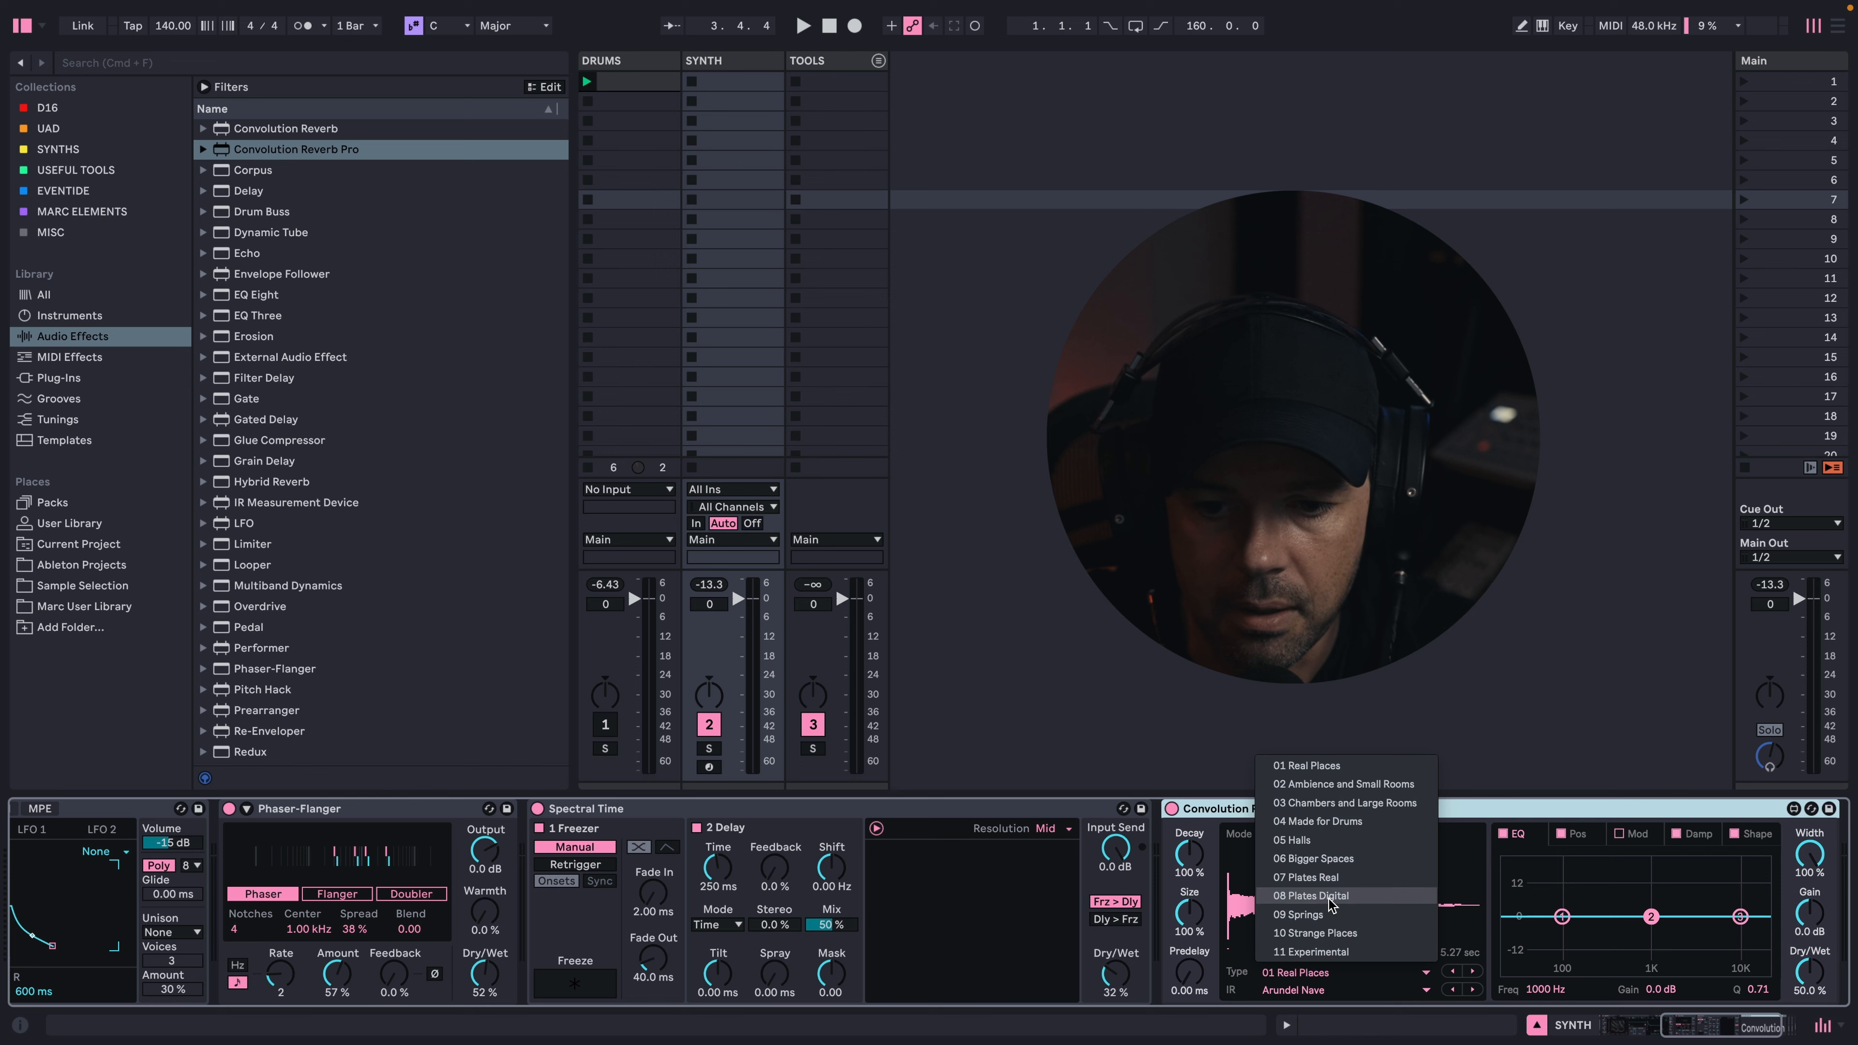
left_click(1325, 882)
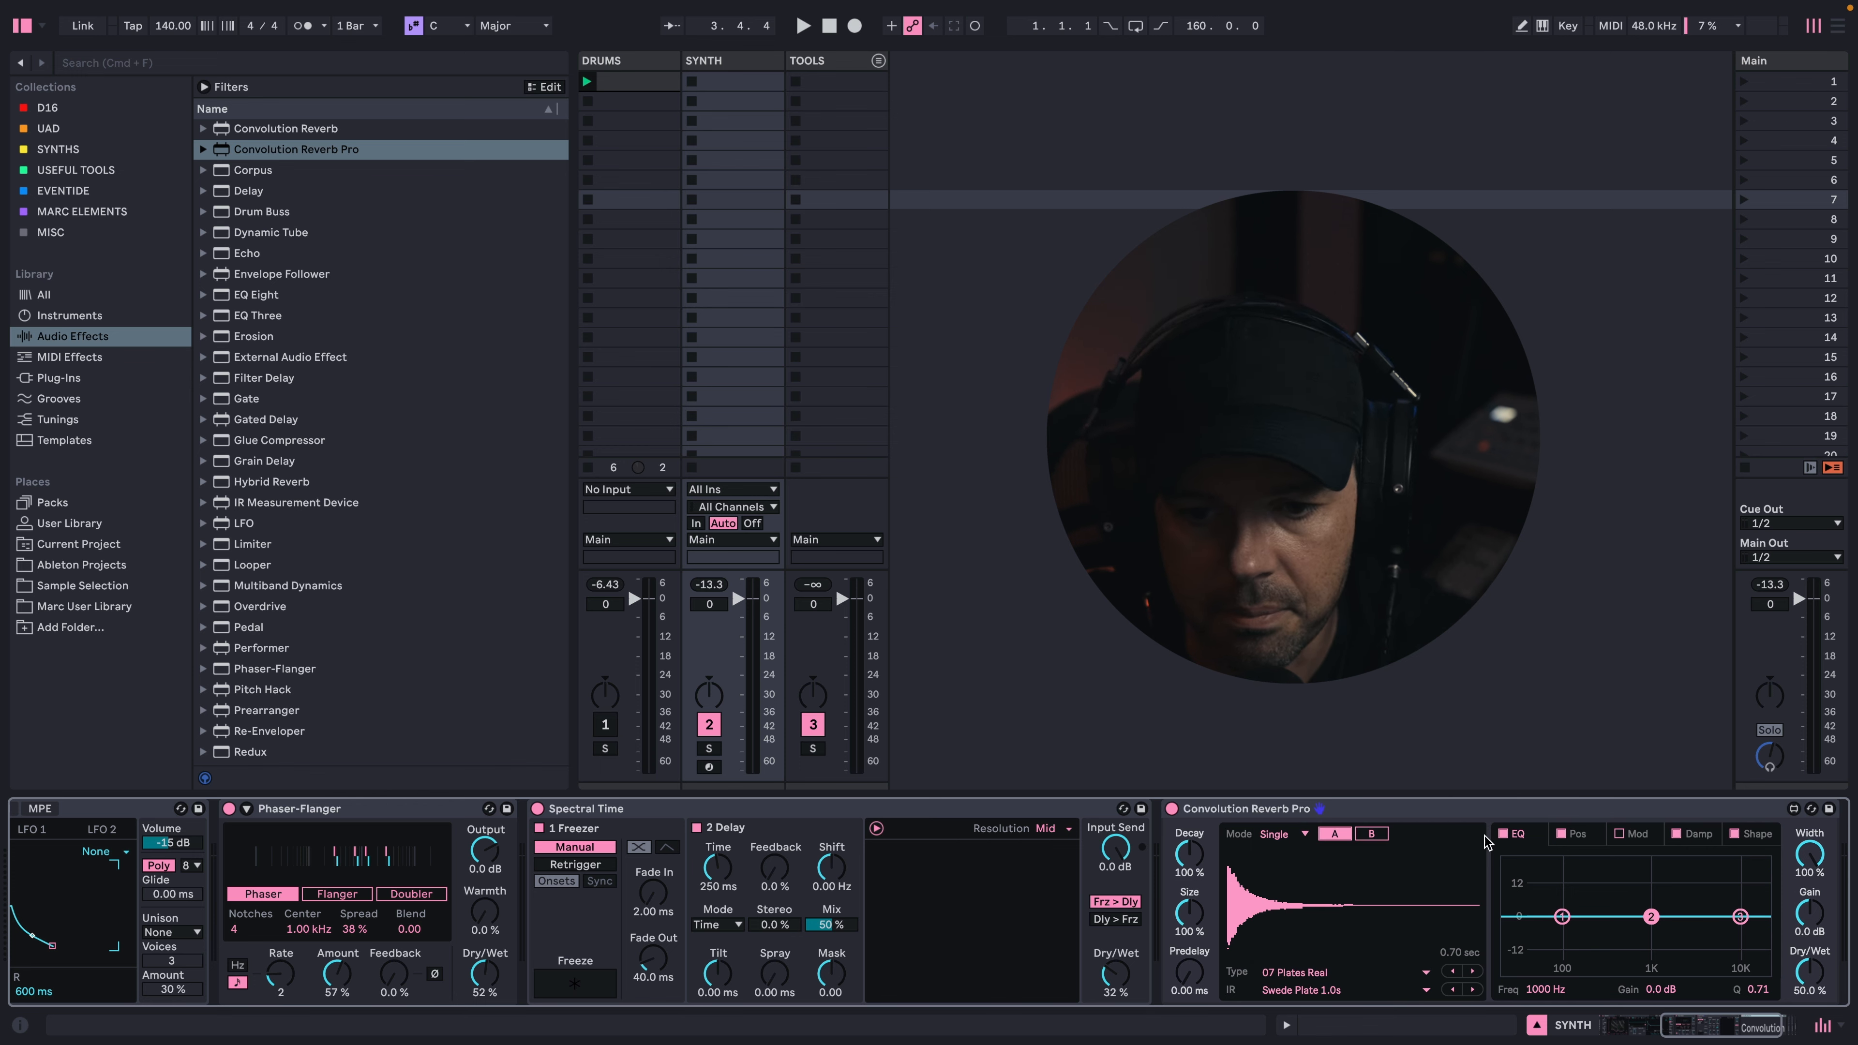
key("space")
left_click_drag(1810, 974, 1810, 991)
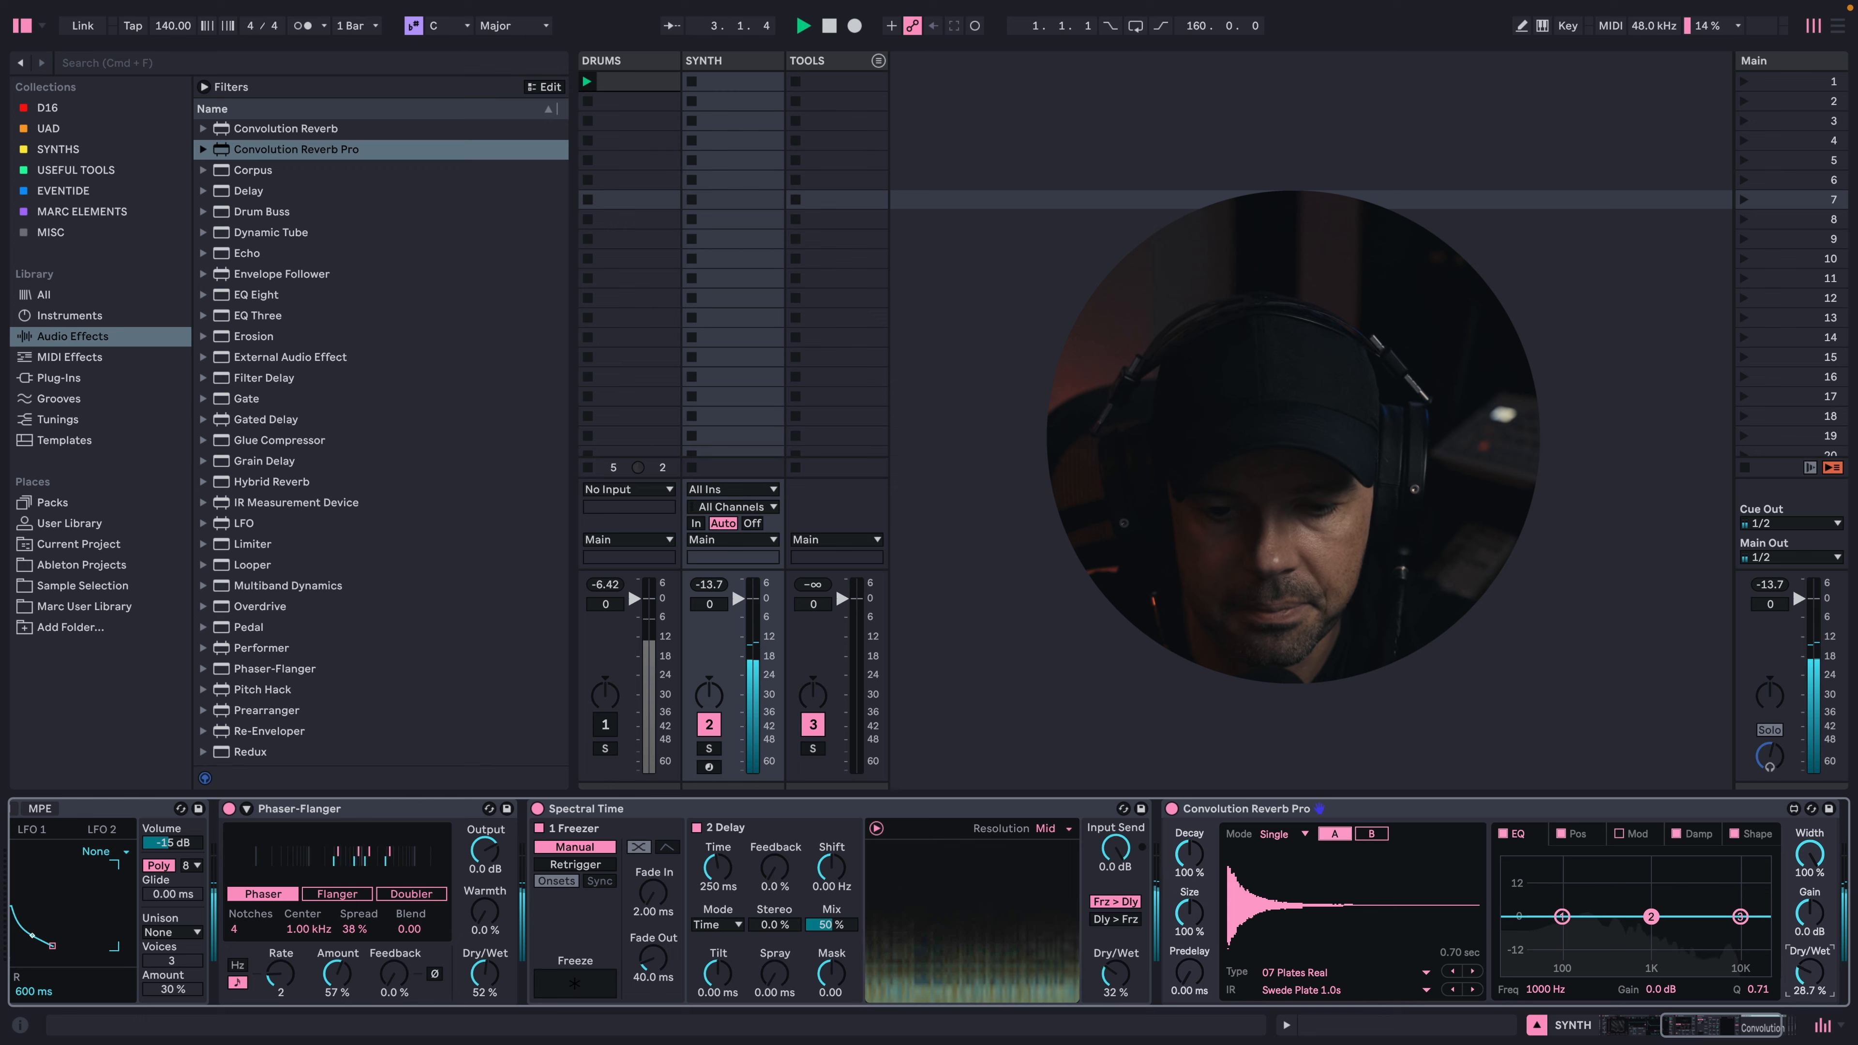
- Delete Phaser-Flanger, Spectral Time and Convolution Reverb Pro together from the SYNTH device chain
scroll(1138, 836, "left", 8)
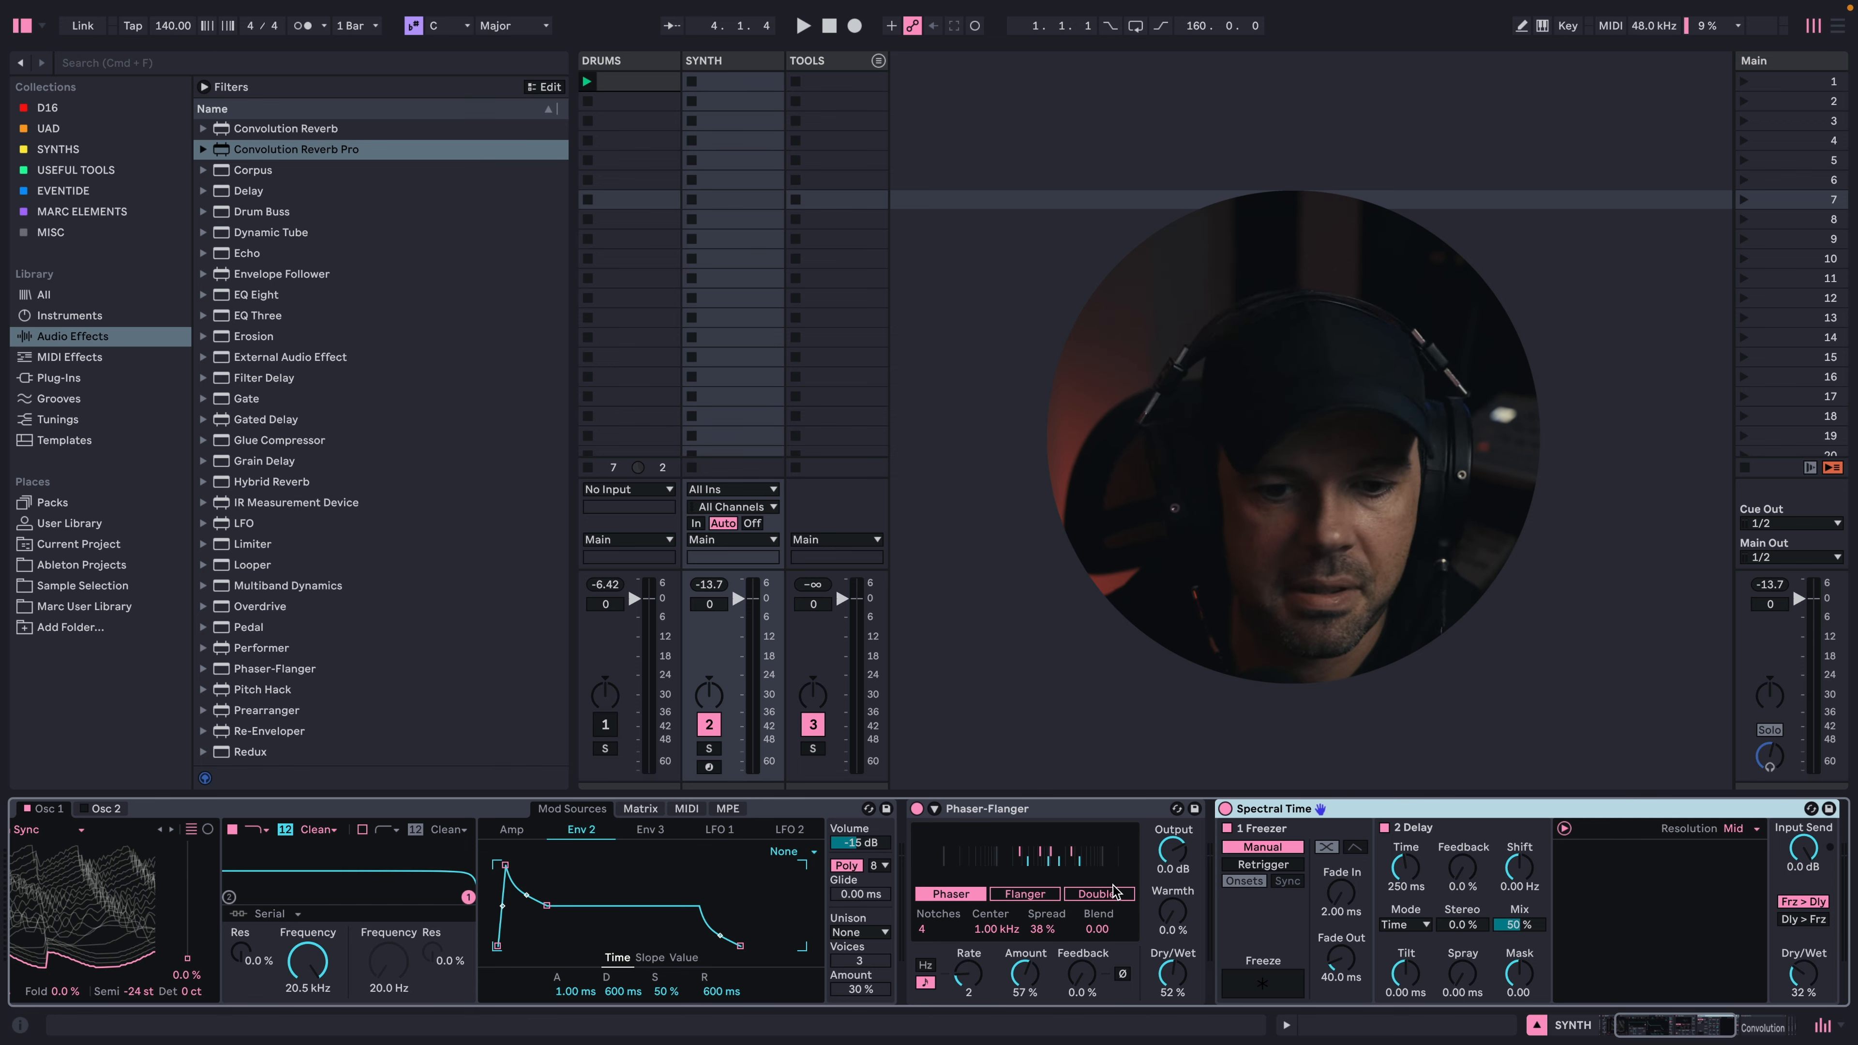
left_click(1074, 810)
scroll(1072, 811, "right", 6)
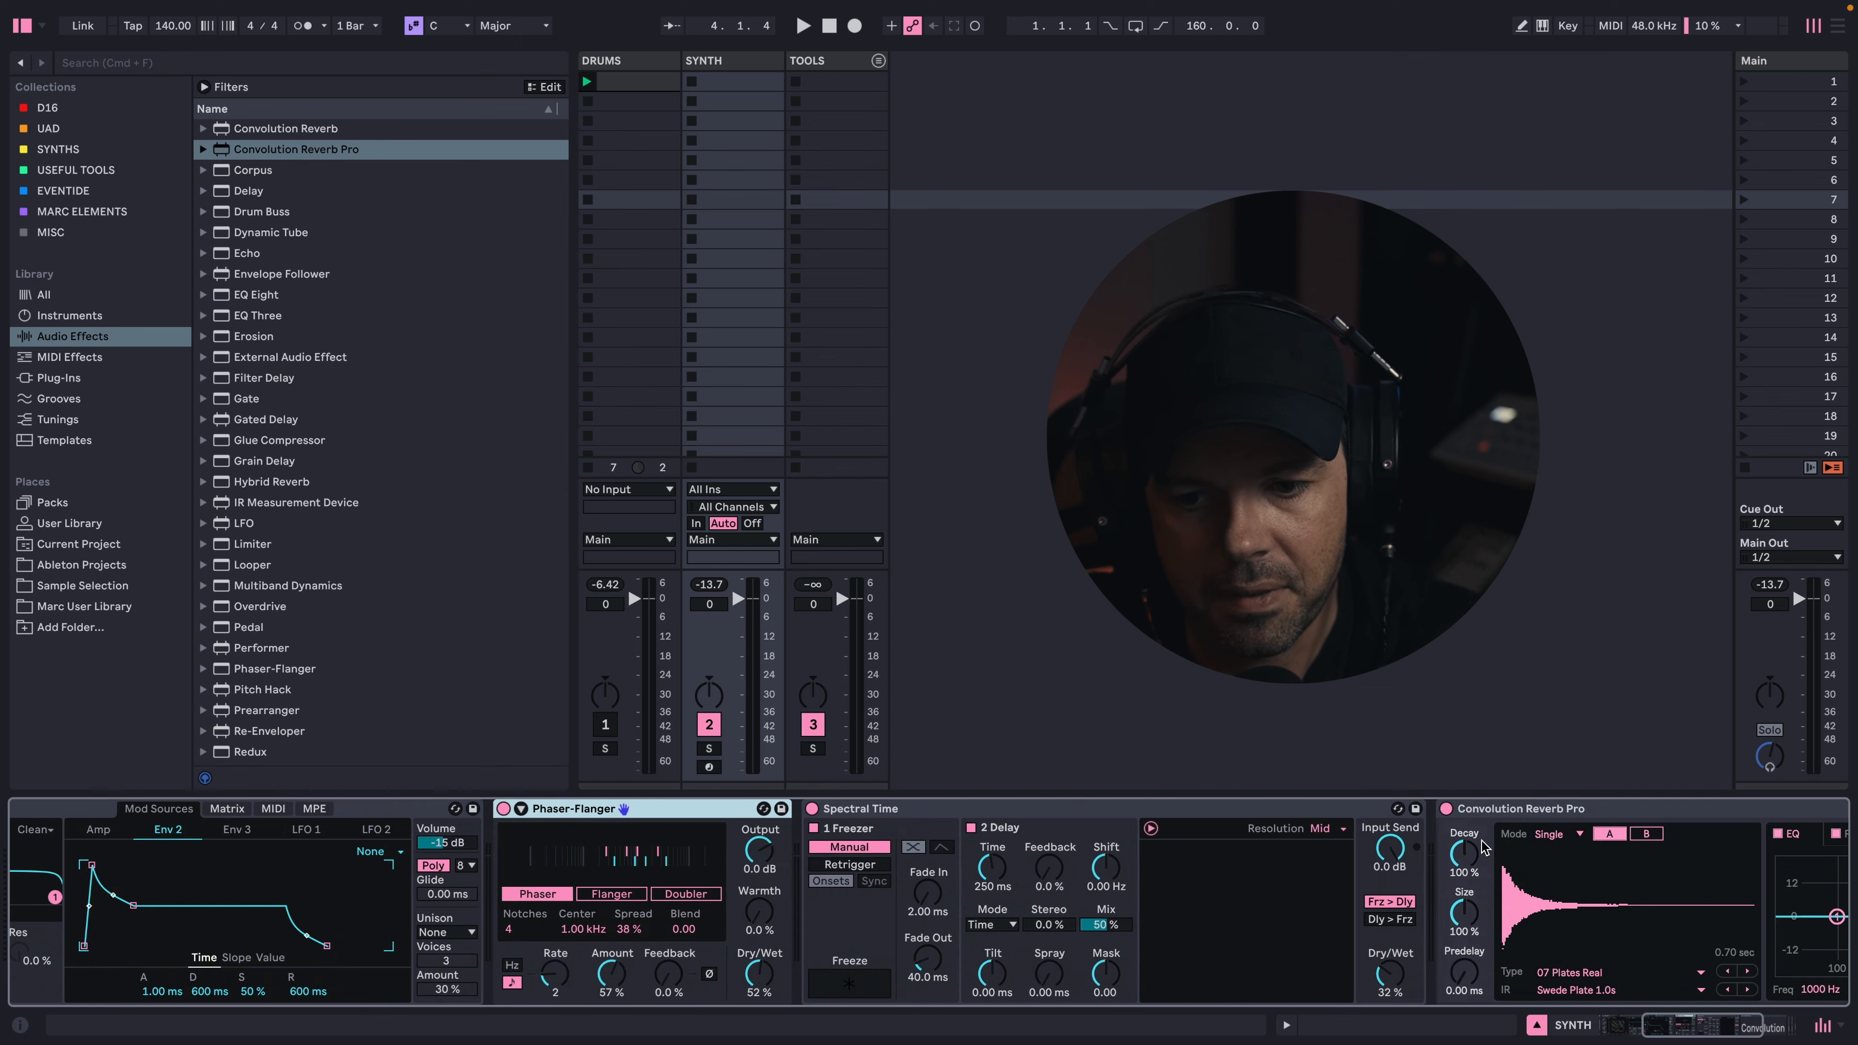
left_click(1576, 810, "shift")
key("Delete")
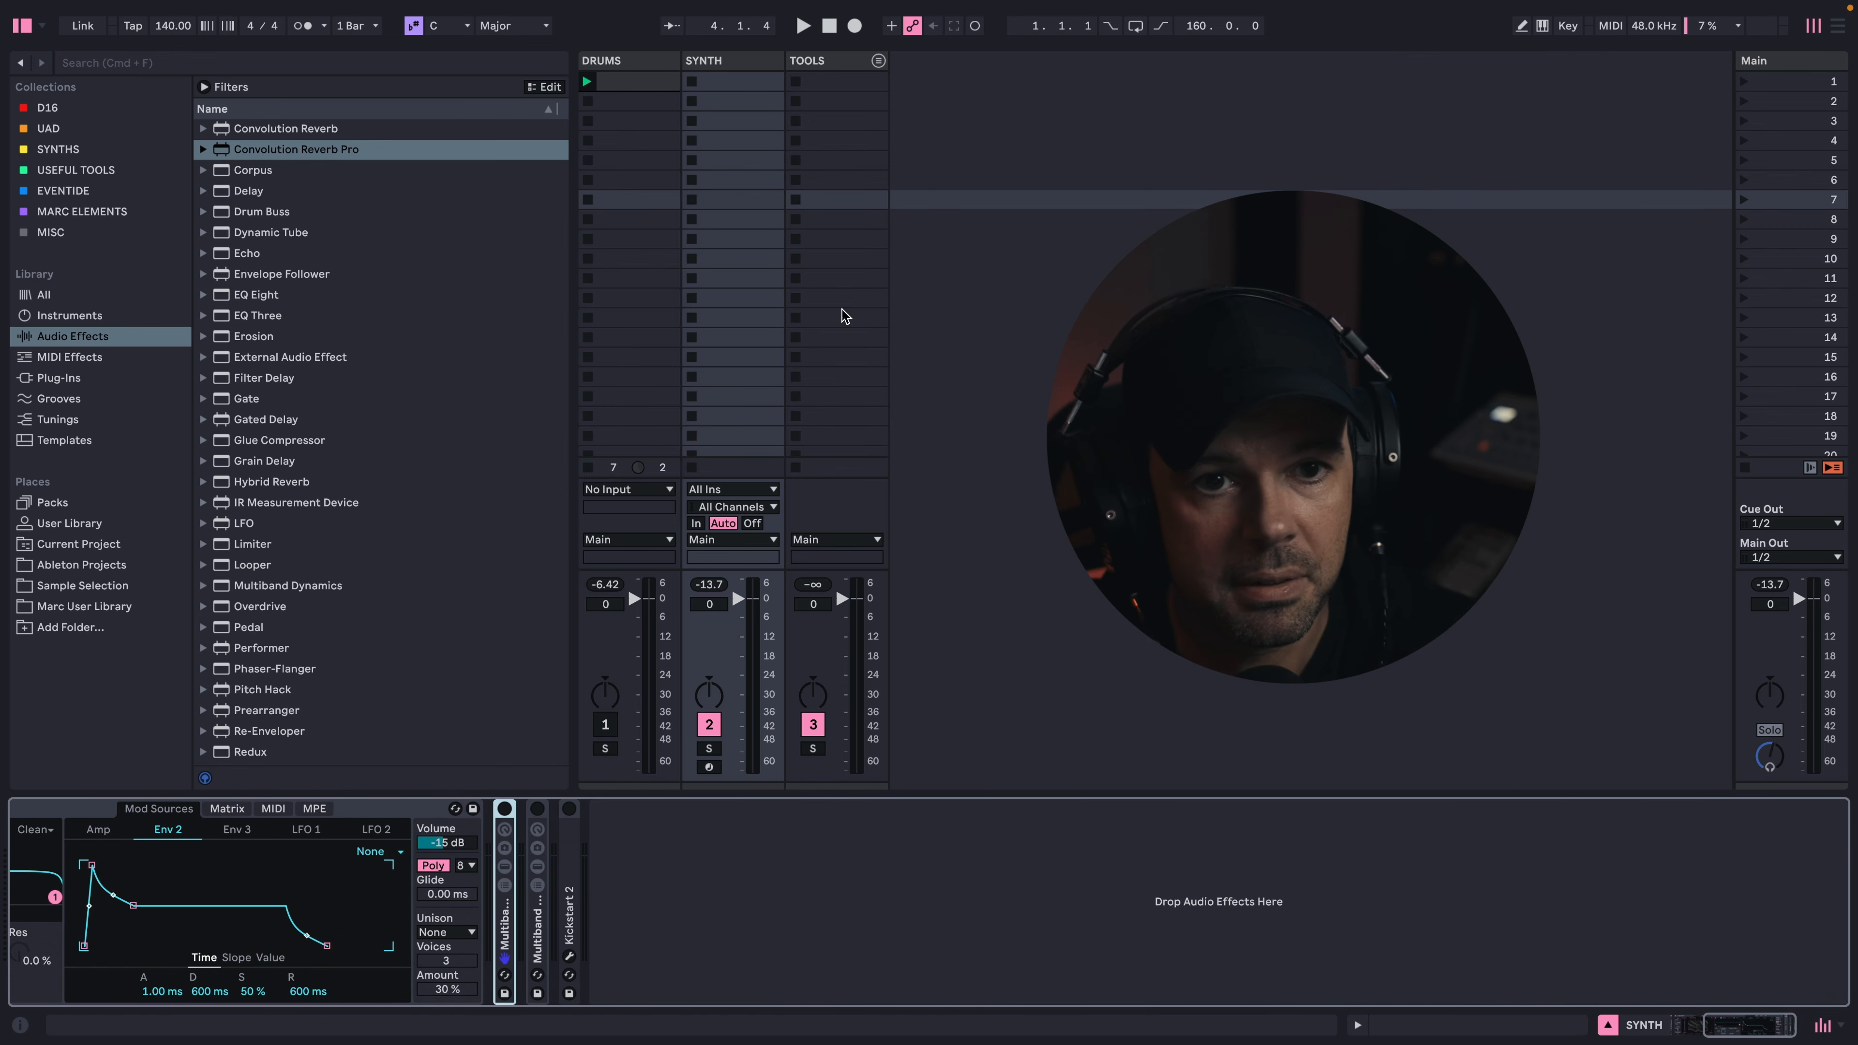
- Unfold and enable the first Multiband FX Rack and look through its LOW, MID and HI chains
left_click(758, 80)
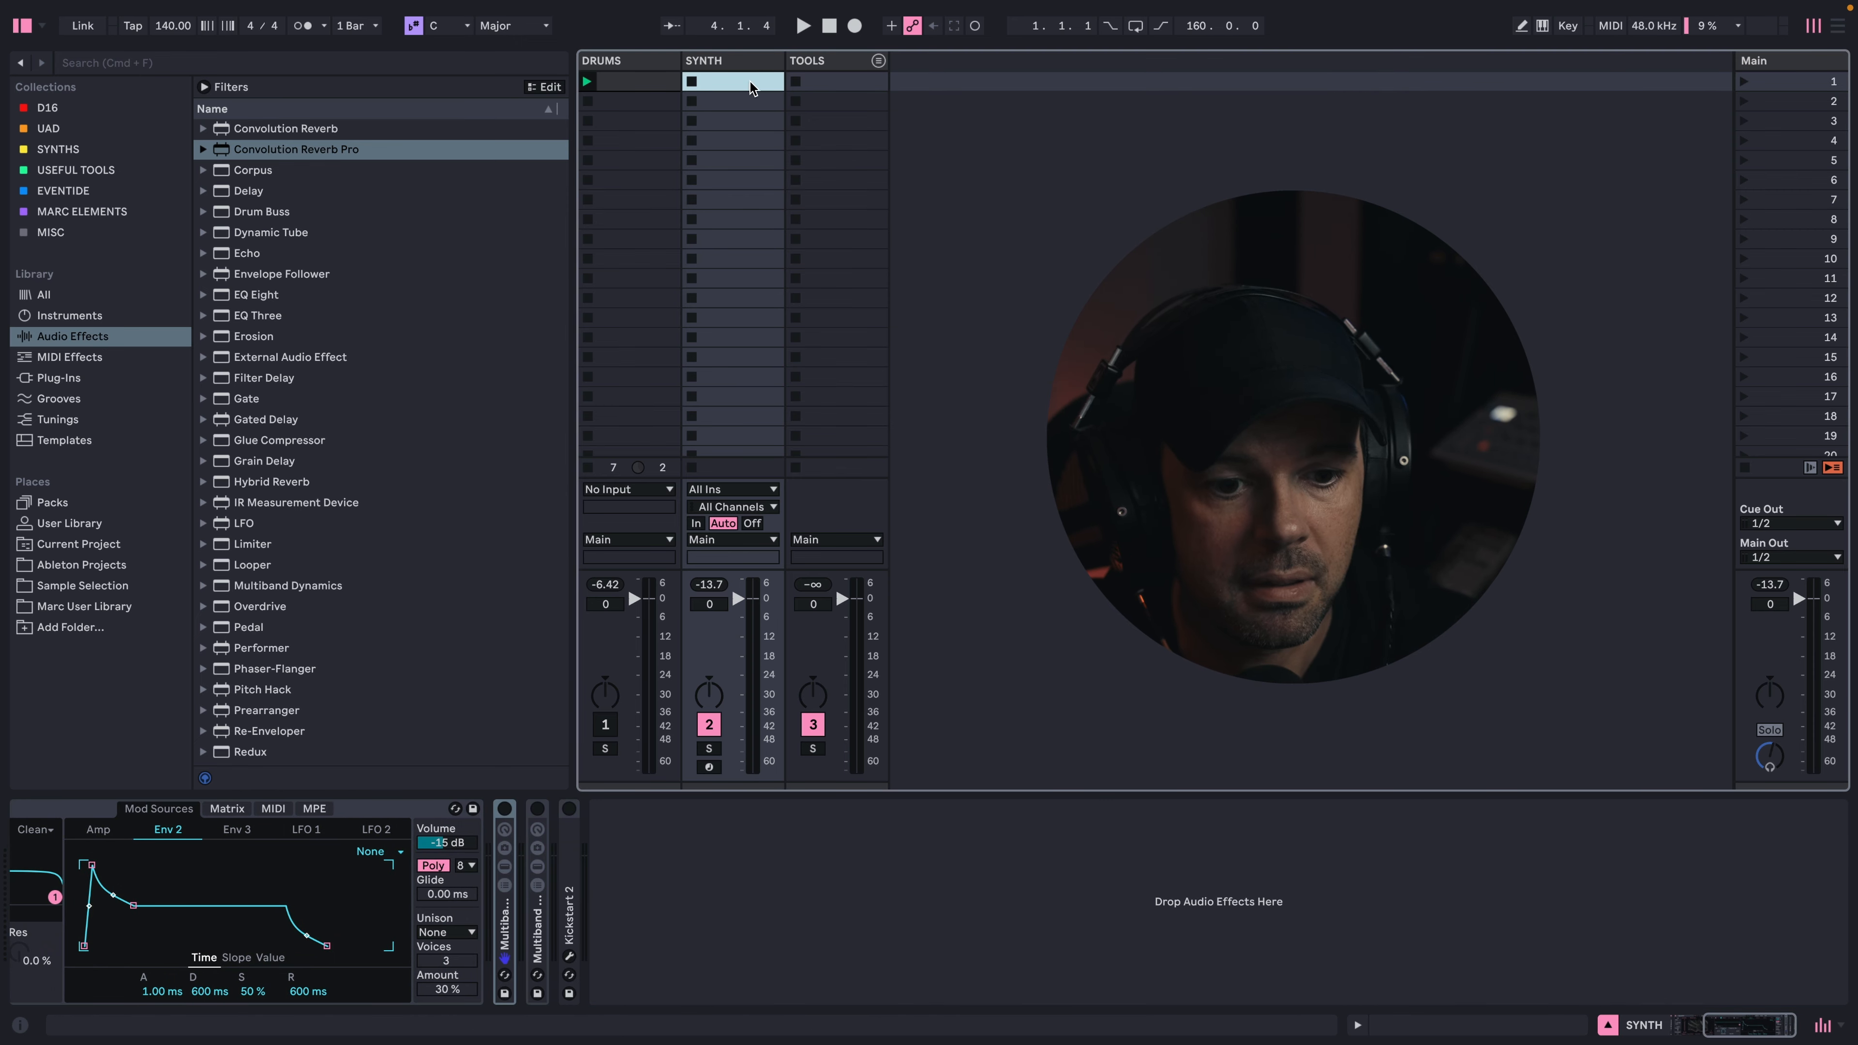
double_click(494, 939)
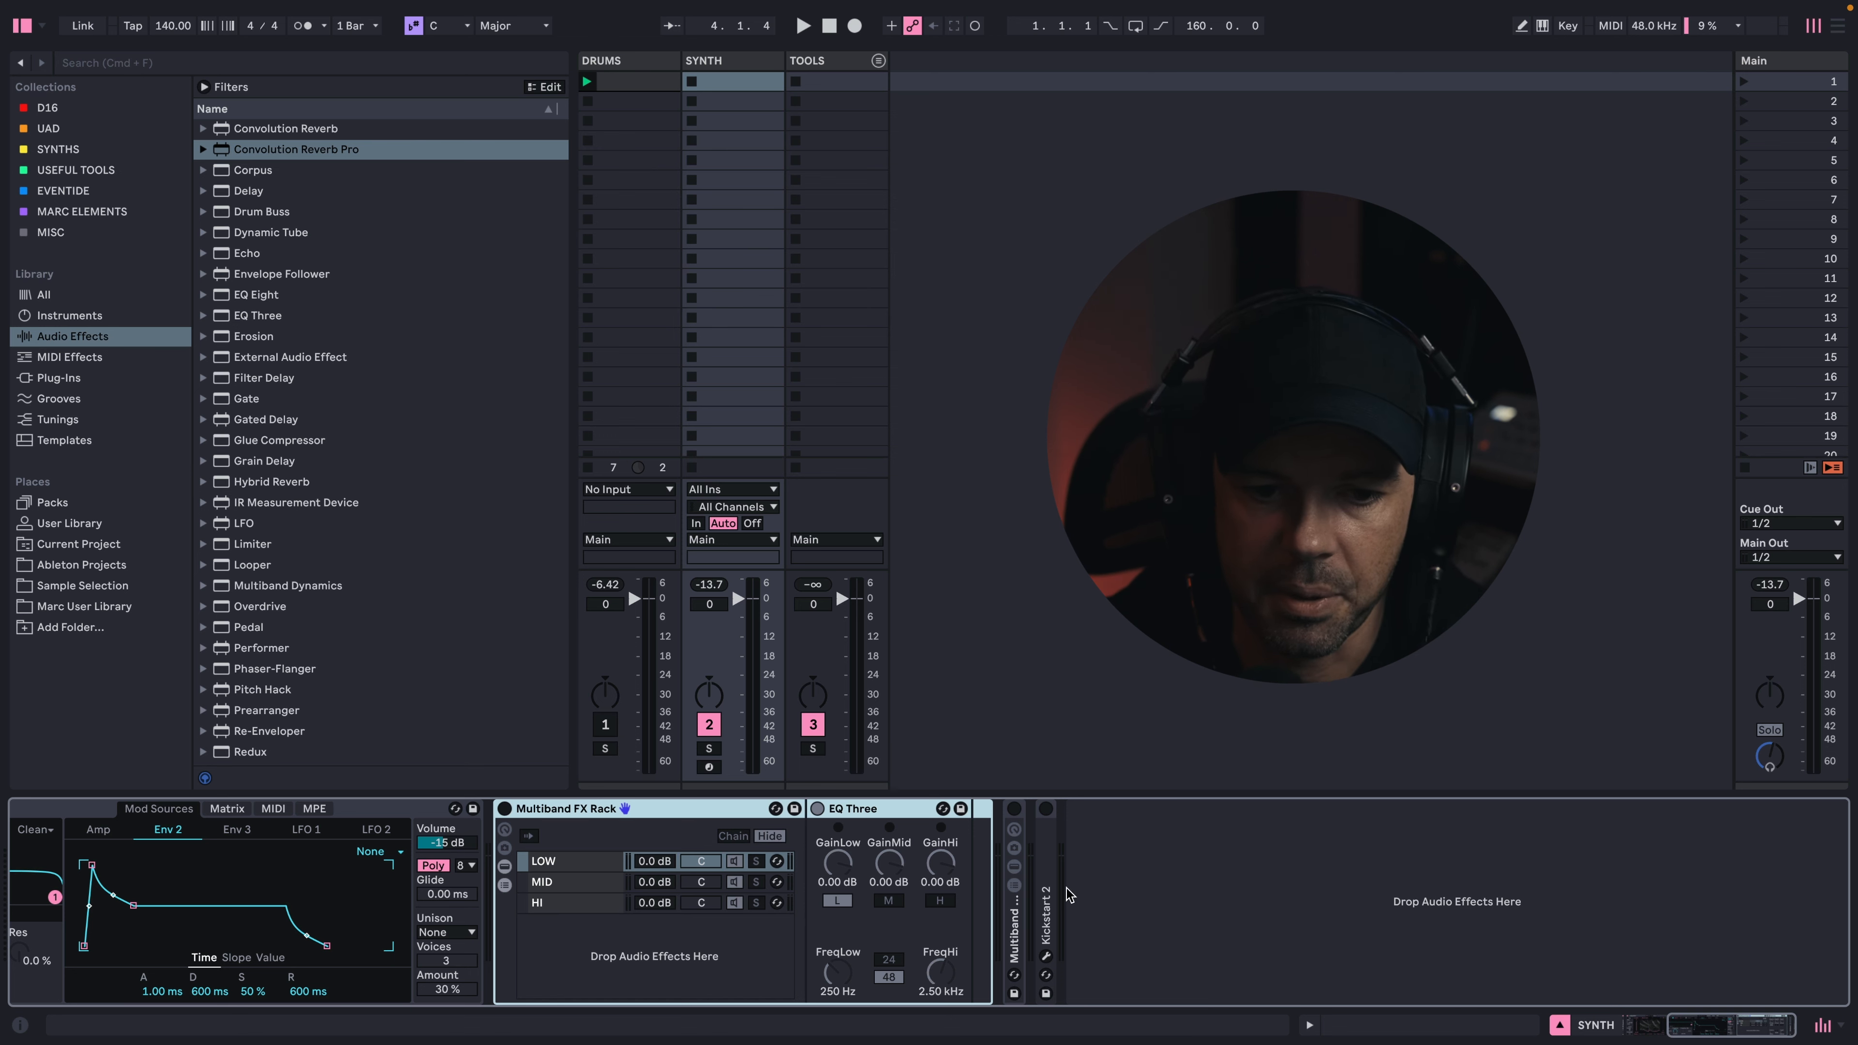
left_click(504, 810)
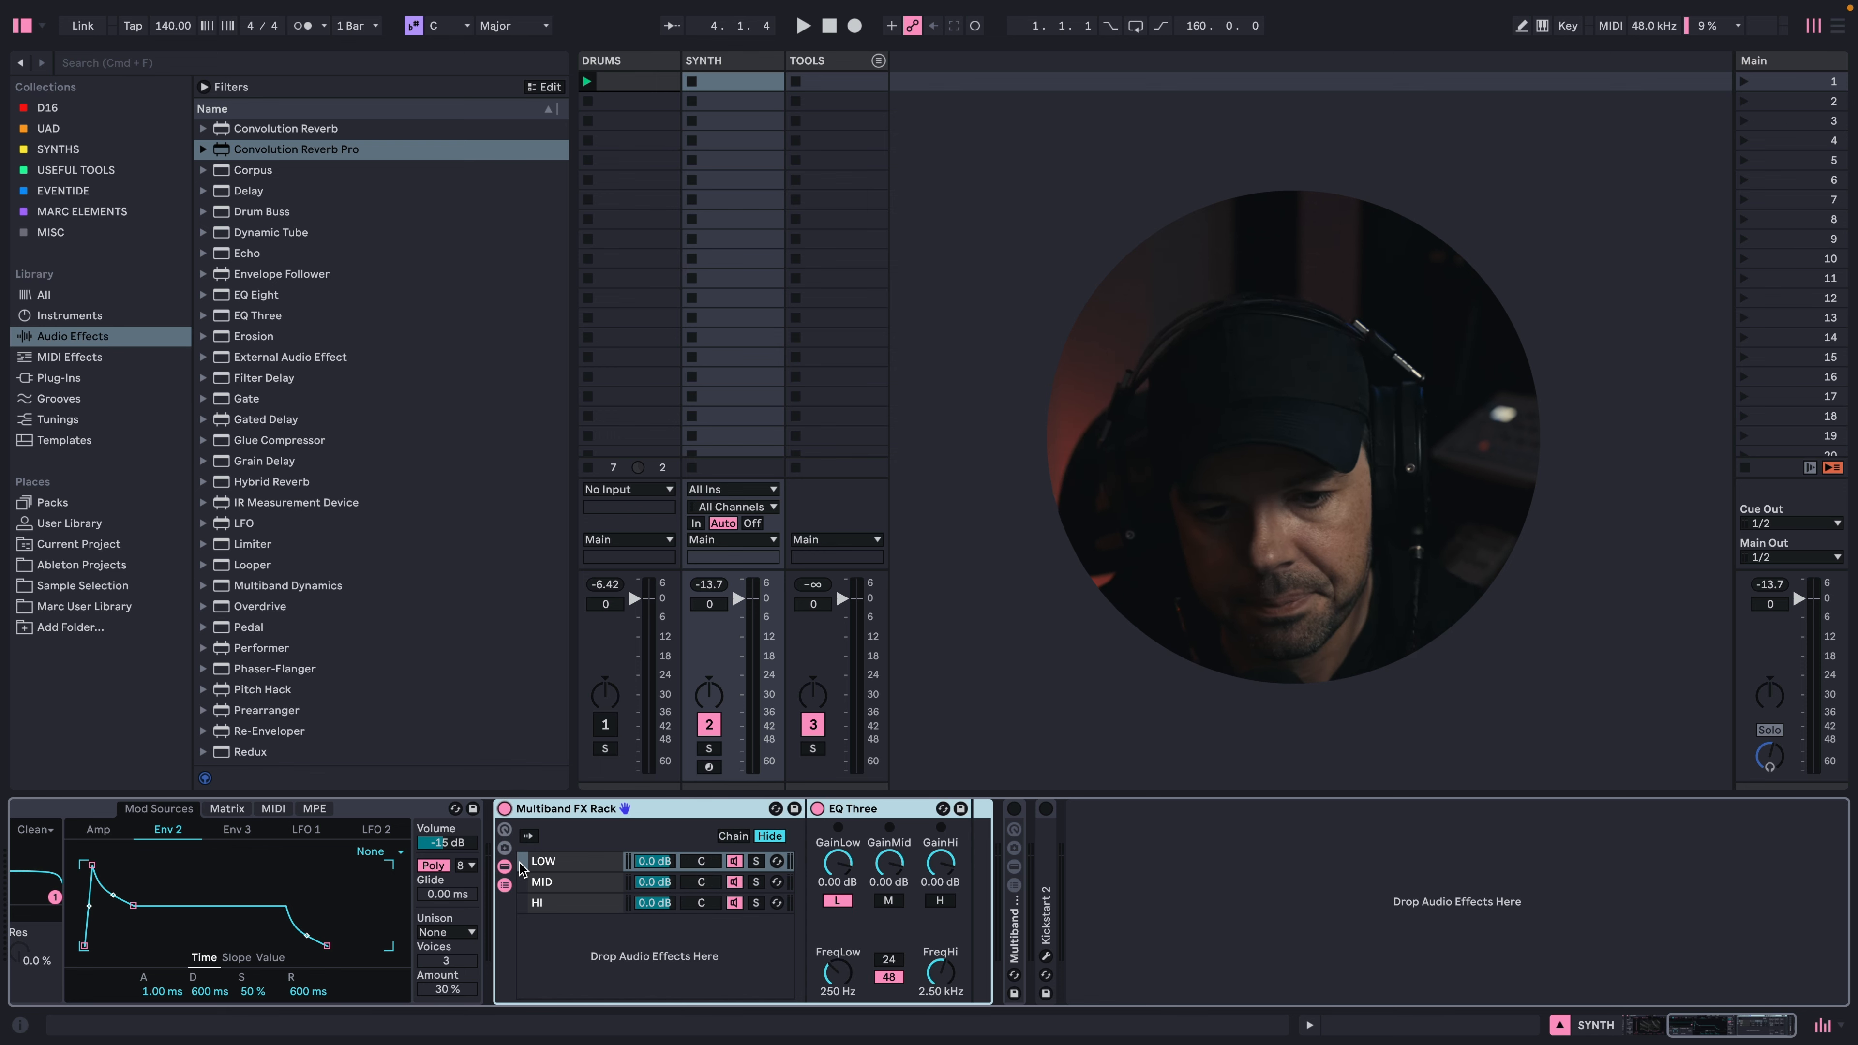
left_click(549, 861)
key("Down")
key("Down")
key("Up")
key("Up")
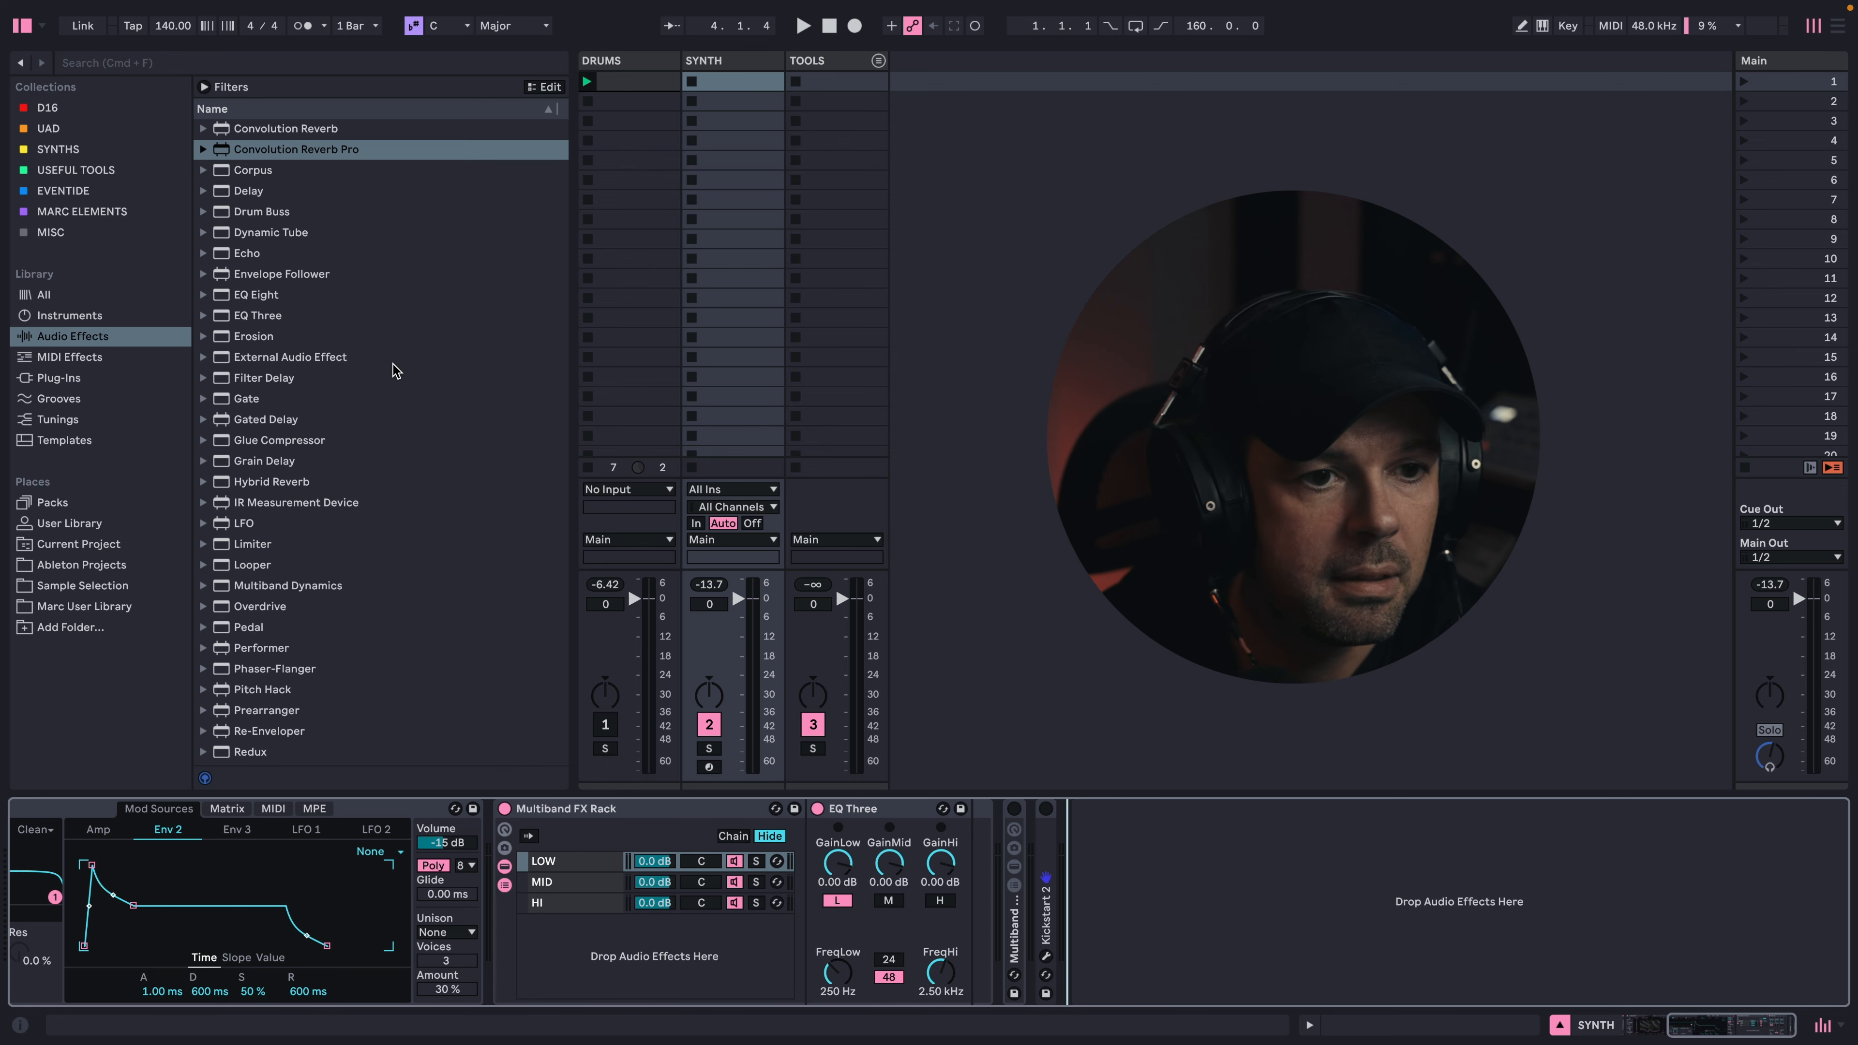
- Add an EQ Three at the end of the SYNTH device chain, group it into an Audio Effect Rack and show its chain list
scroll(404, 382, "up", 1)
left_click_drag(274, 331, 1171, 879)
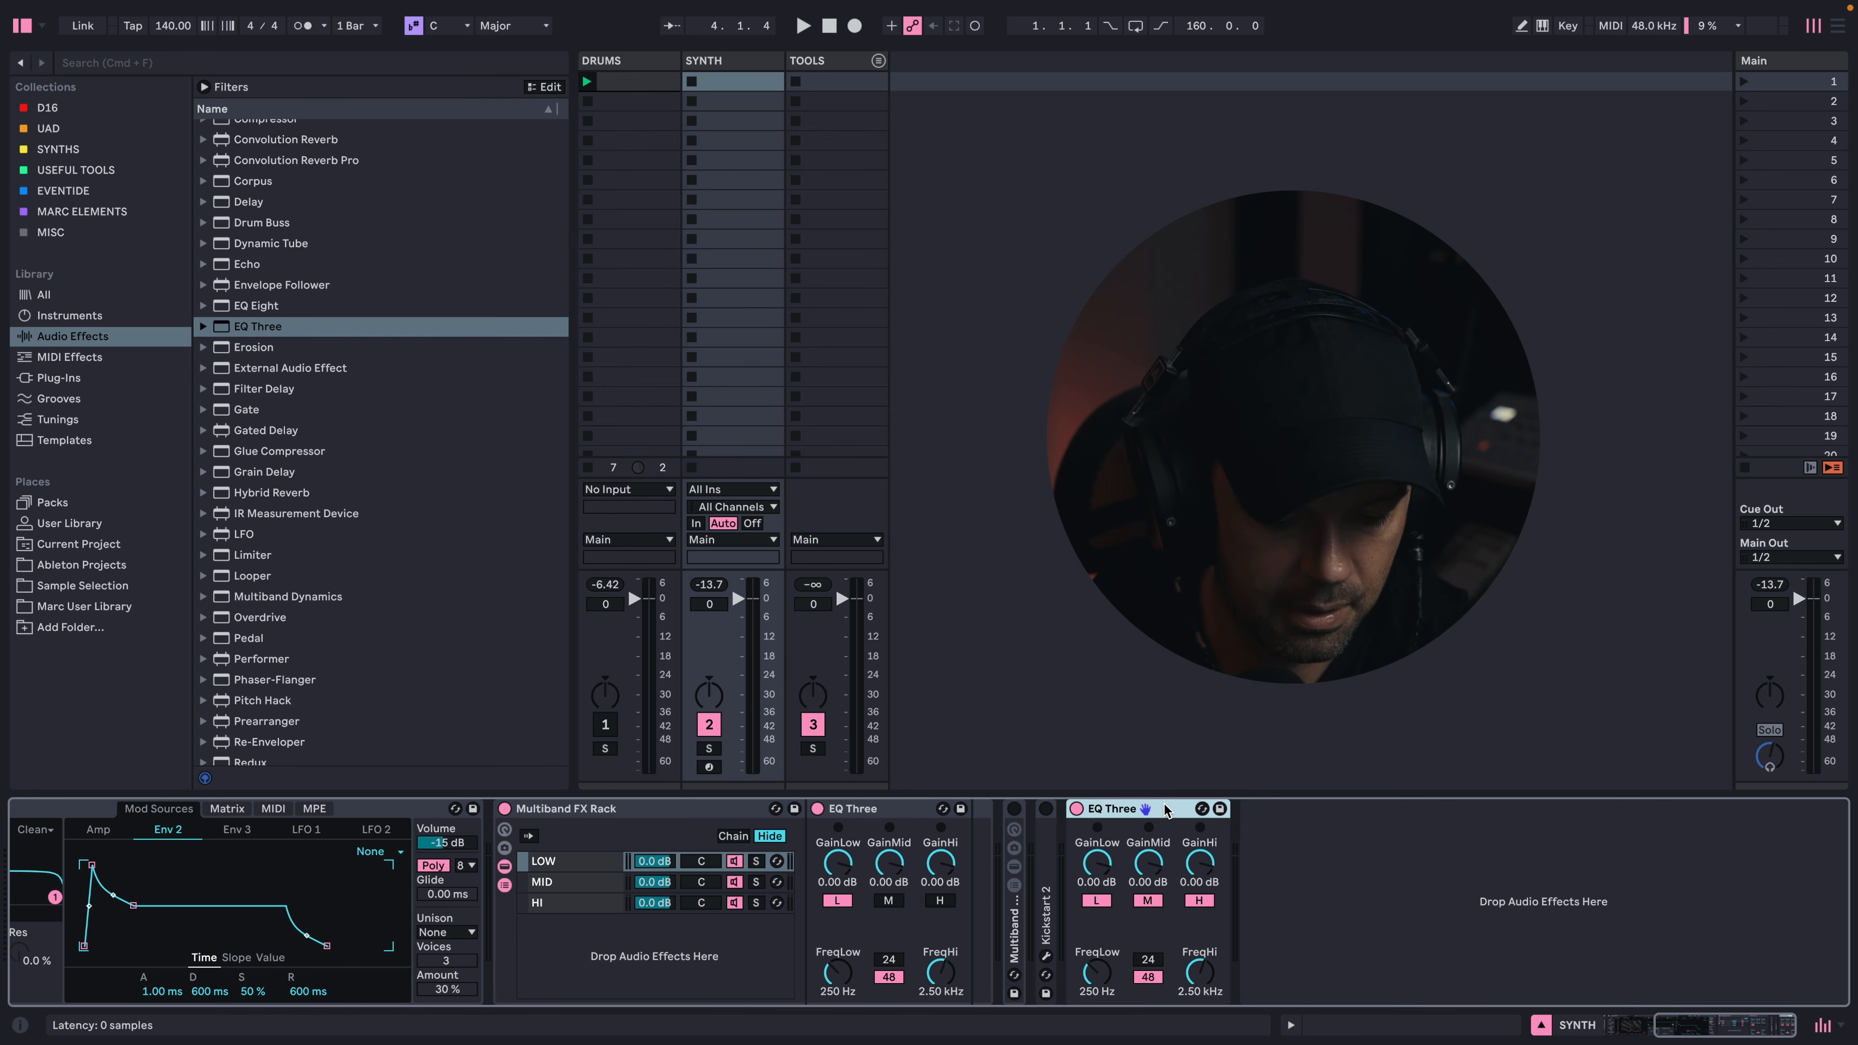
key("super+g")
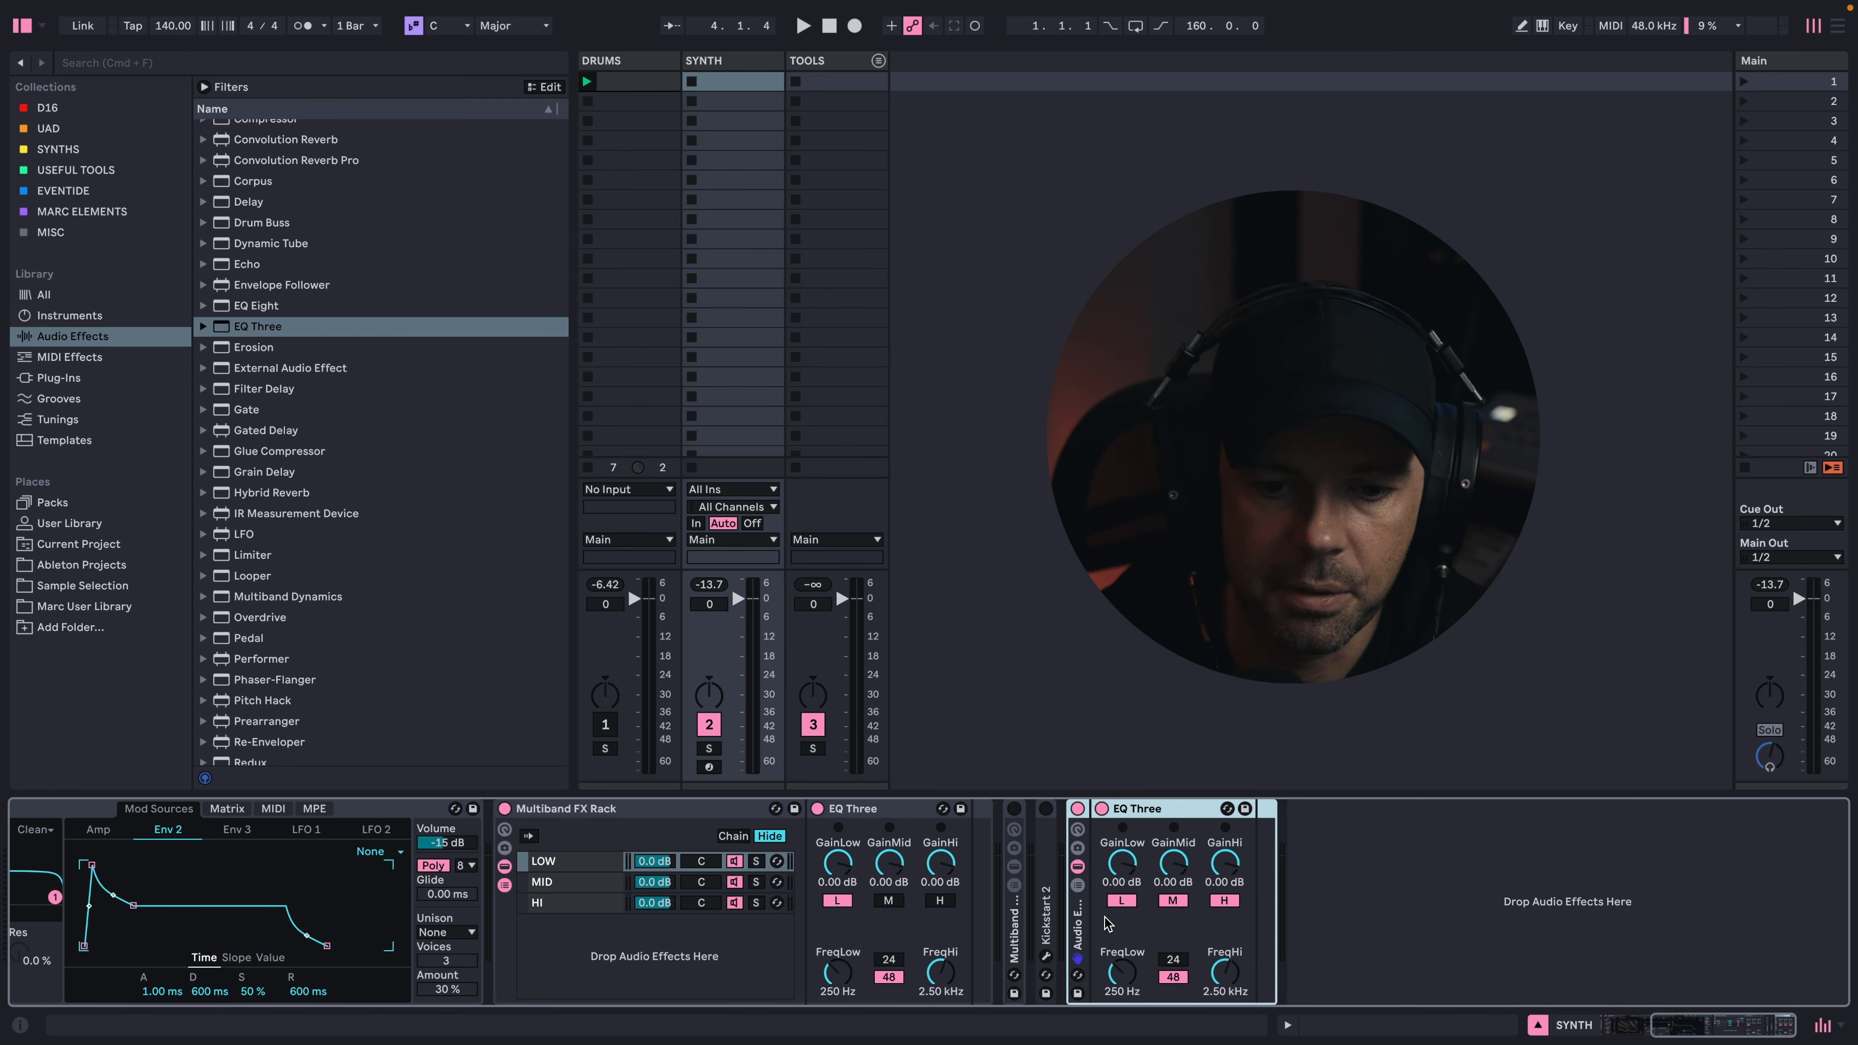
left_click(1078, 887)
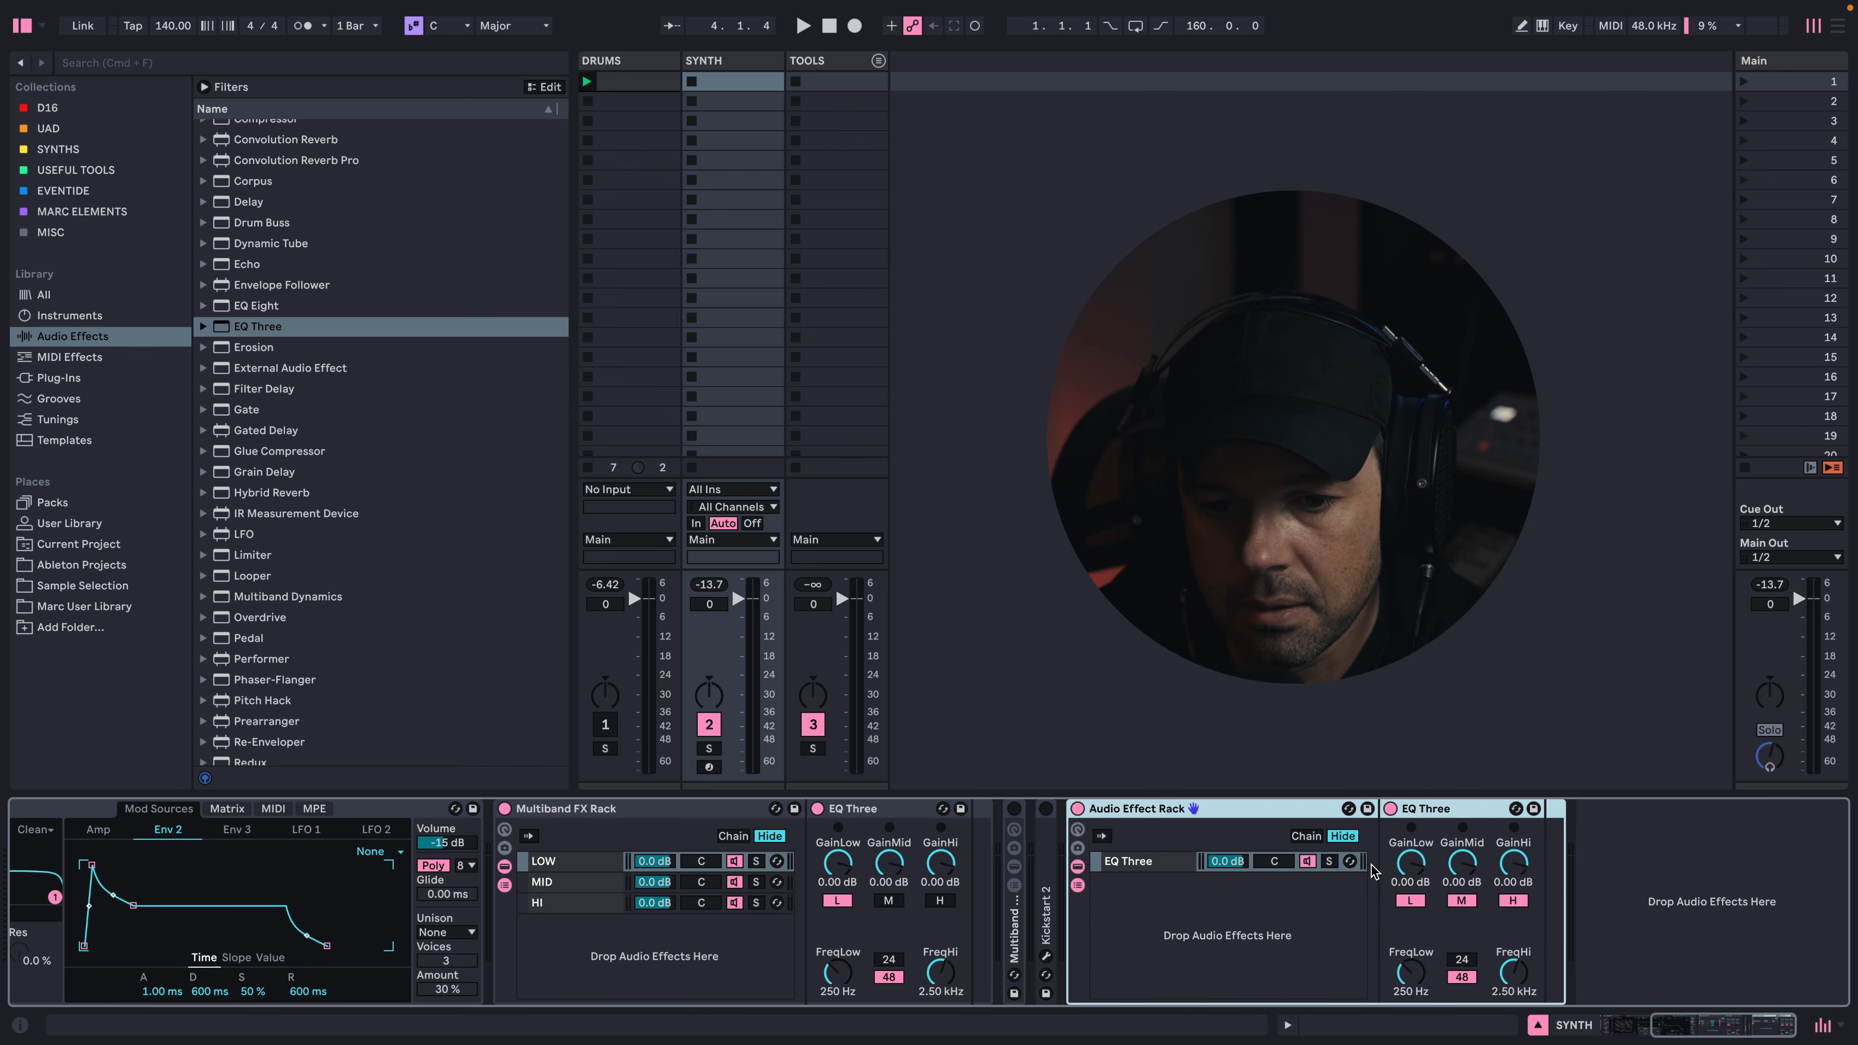
- Duplicate the EQ Three chain in the new rack twice to make three parallel chains
left_click(1157, 863)
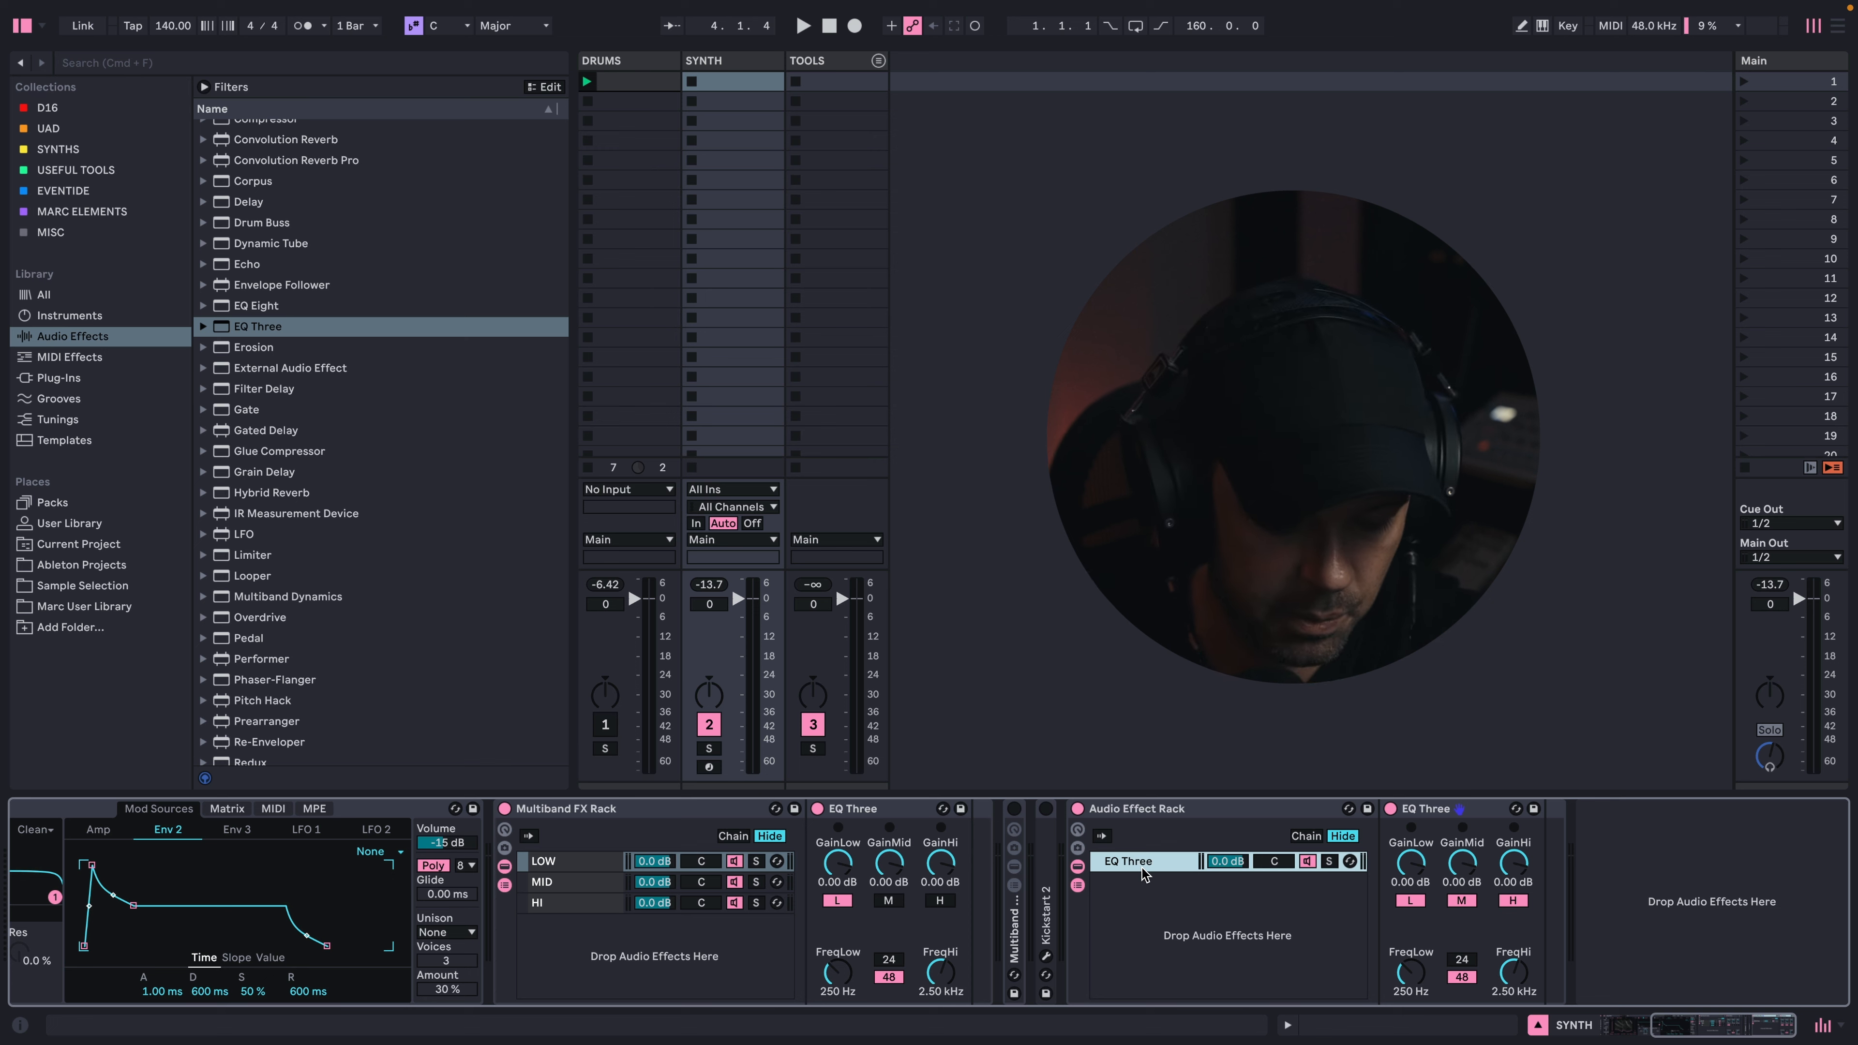
key("super+d")
key("super+d")
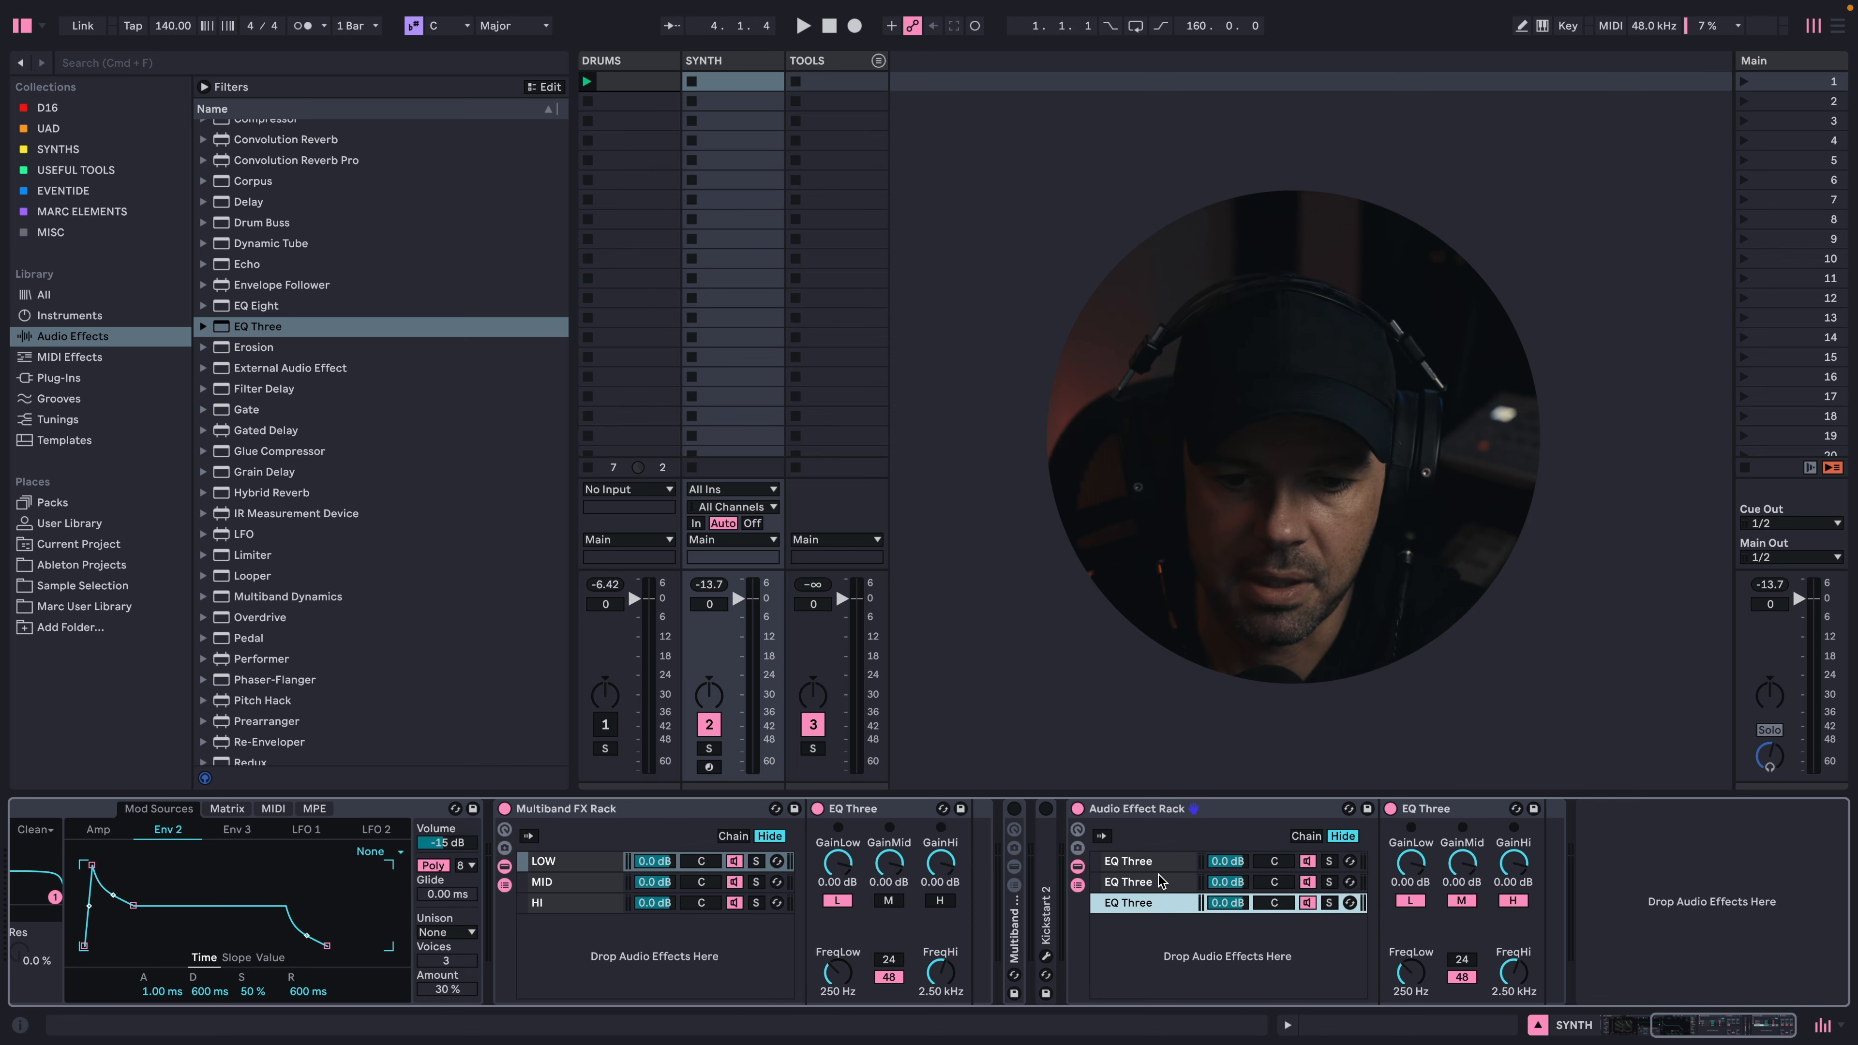
- In the first chain's EQ Three, switch off the high and mid bands so only the lows pass
left_click(1154, 864)
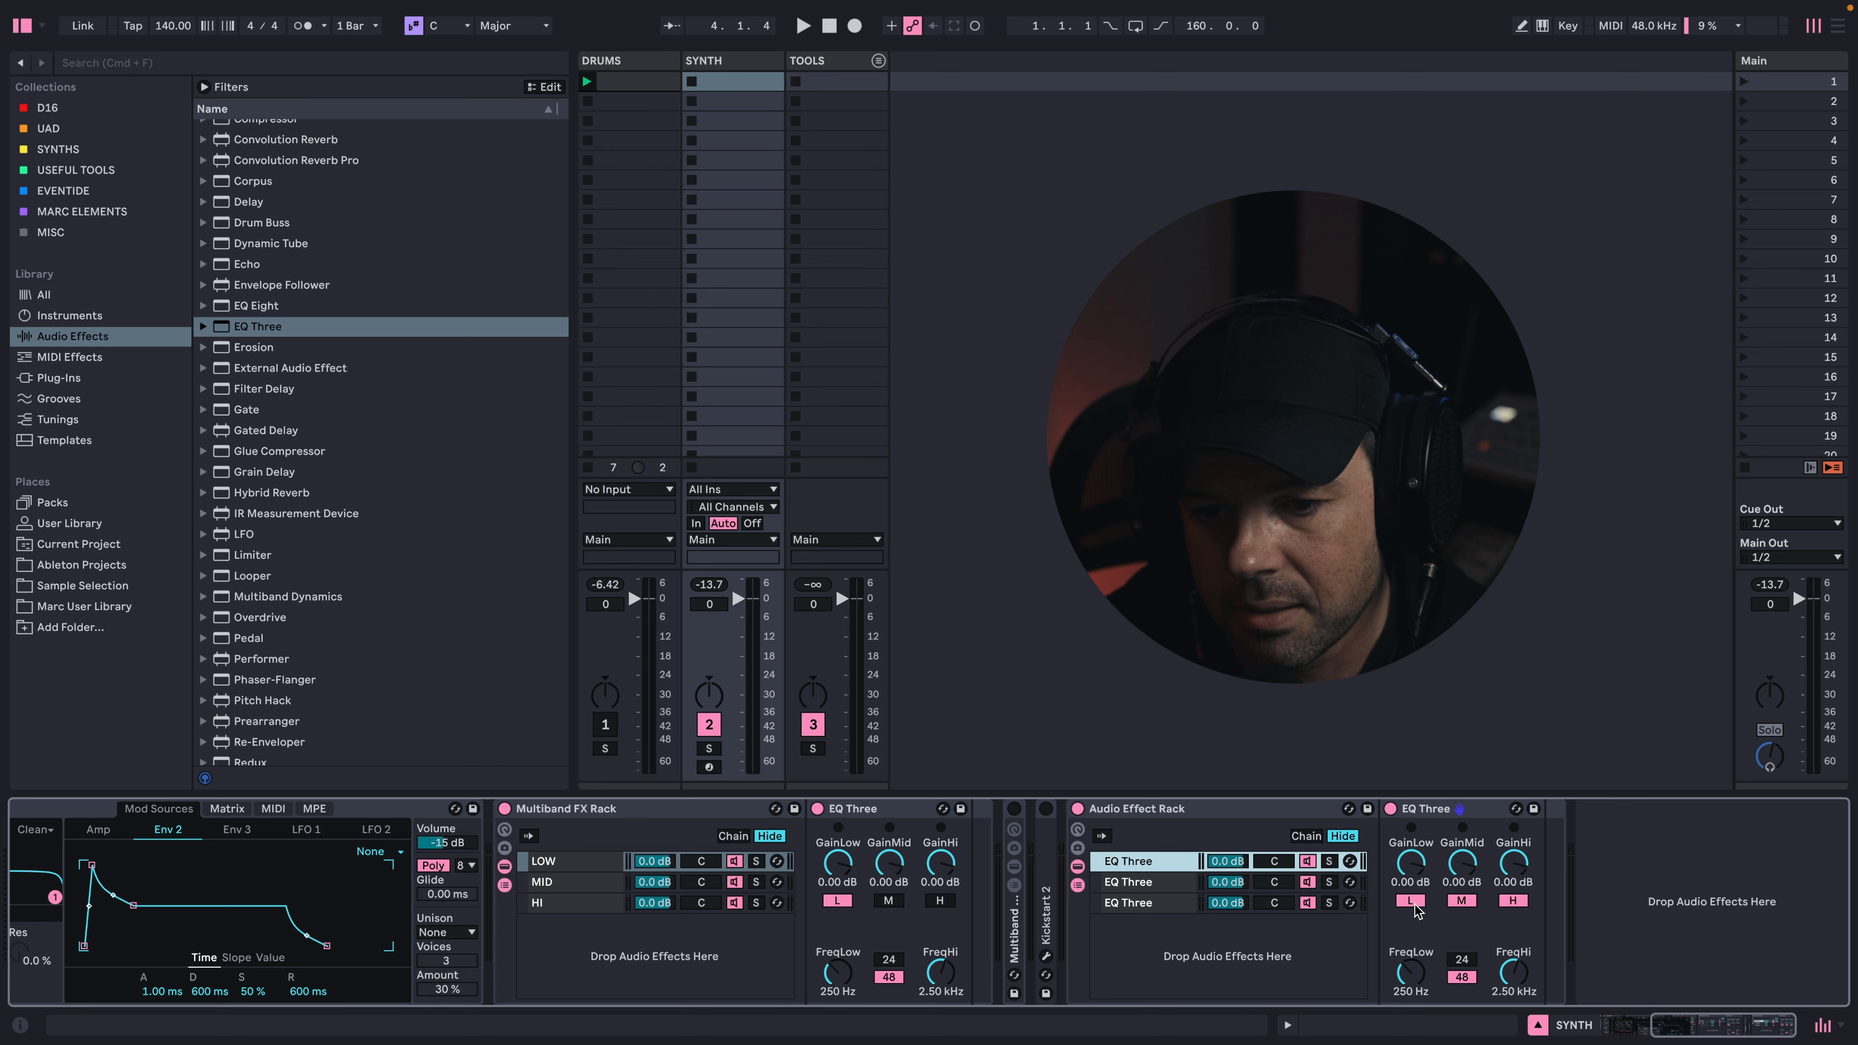
left_click(1514, 902)
left_click(1462, 902)
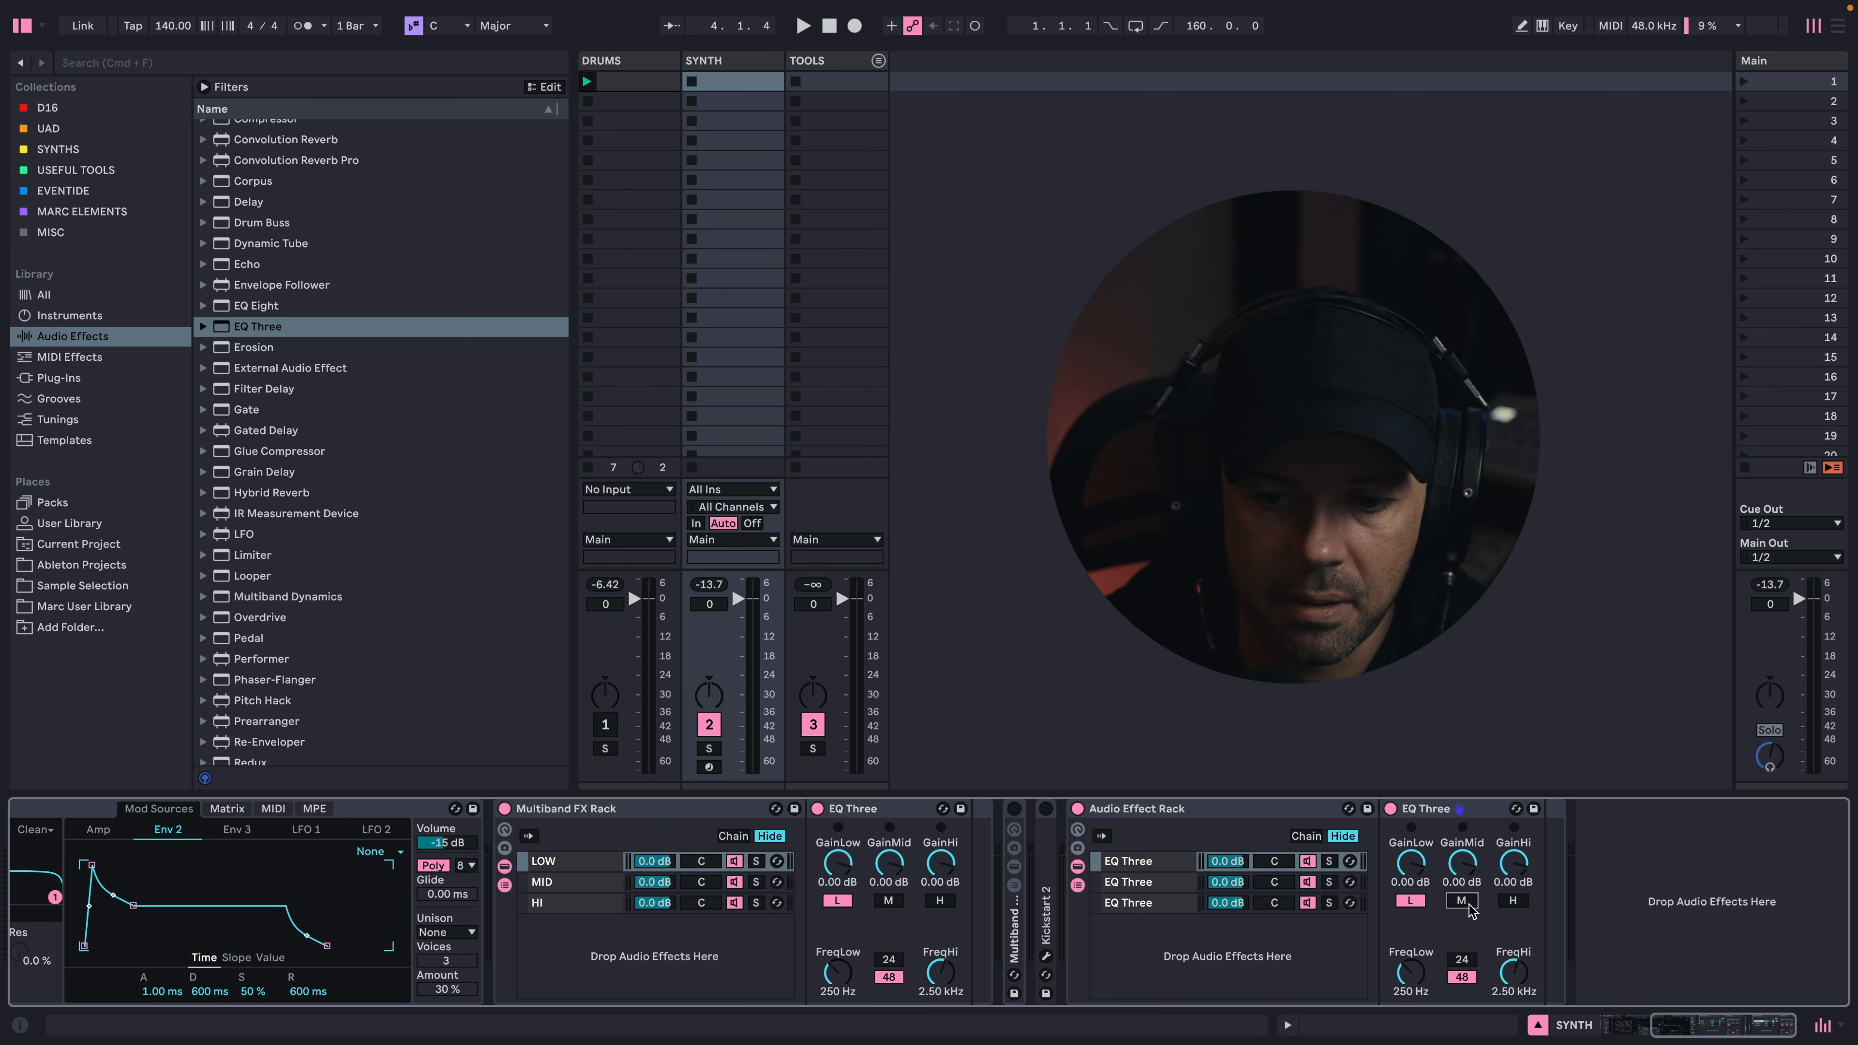
- In the second chain's EQ Three, switch off the low and high bands so only the mids pass
left_click(1166, 884)
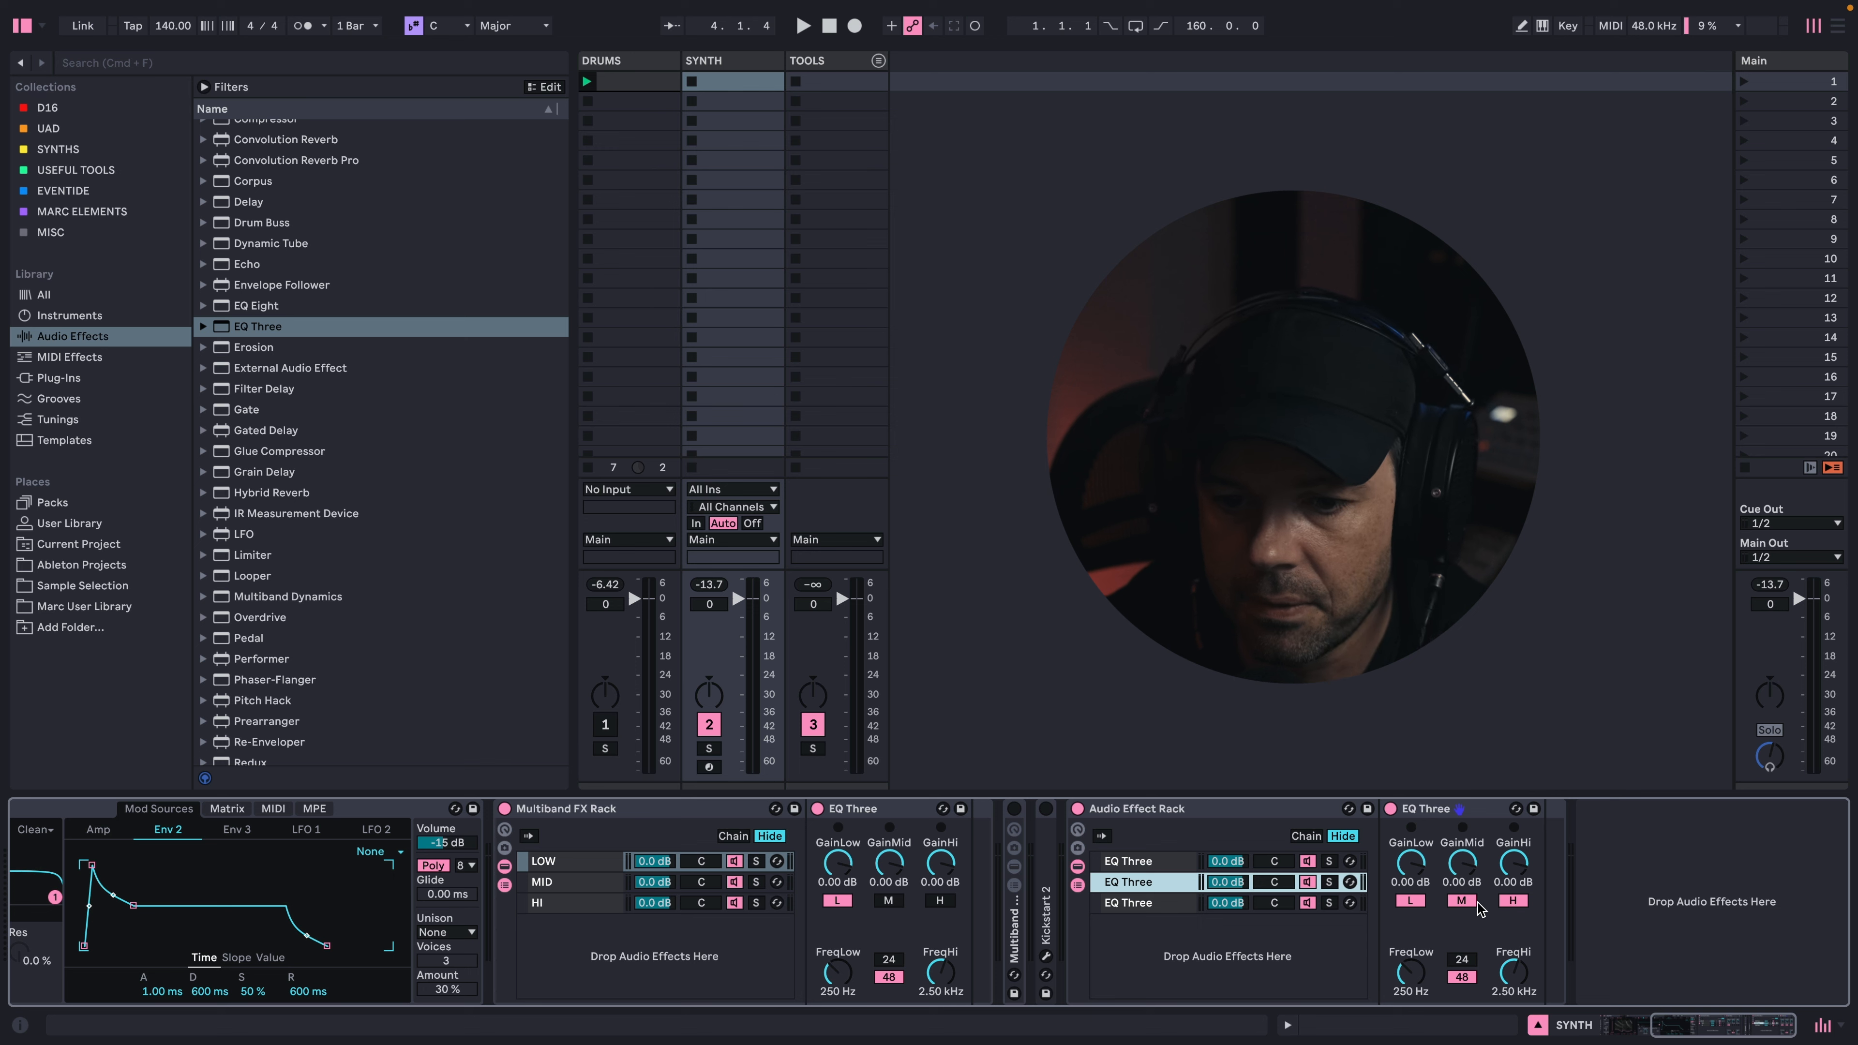
left_click(1414, 905)
left_click(1521, 905)
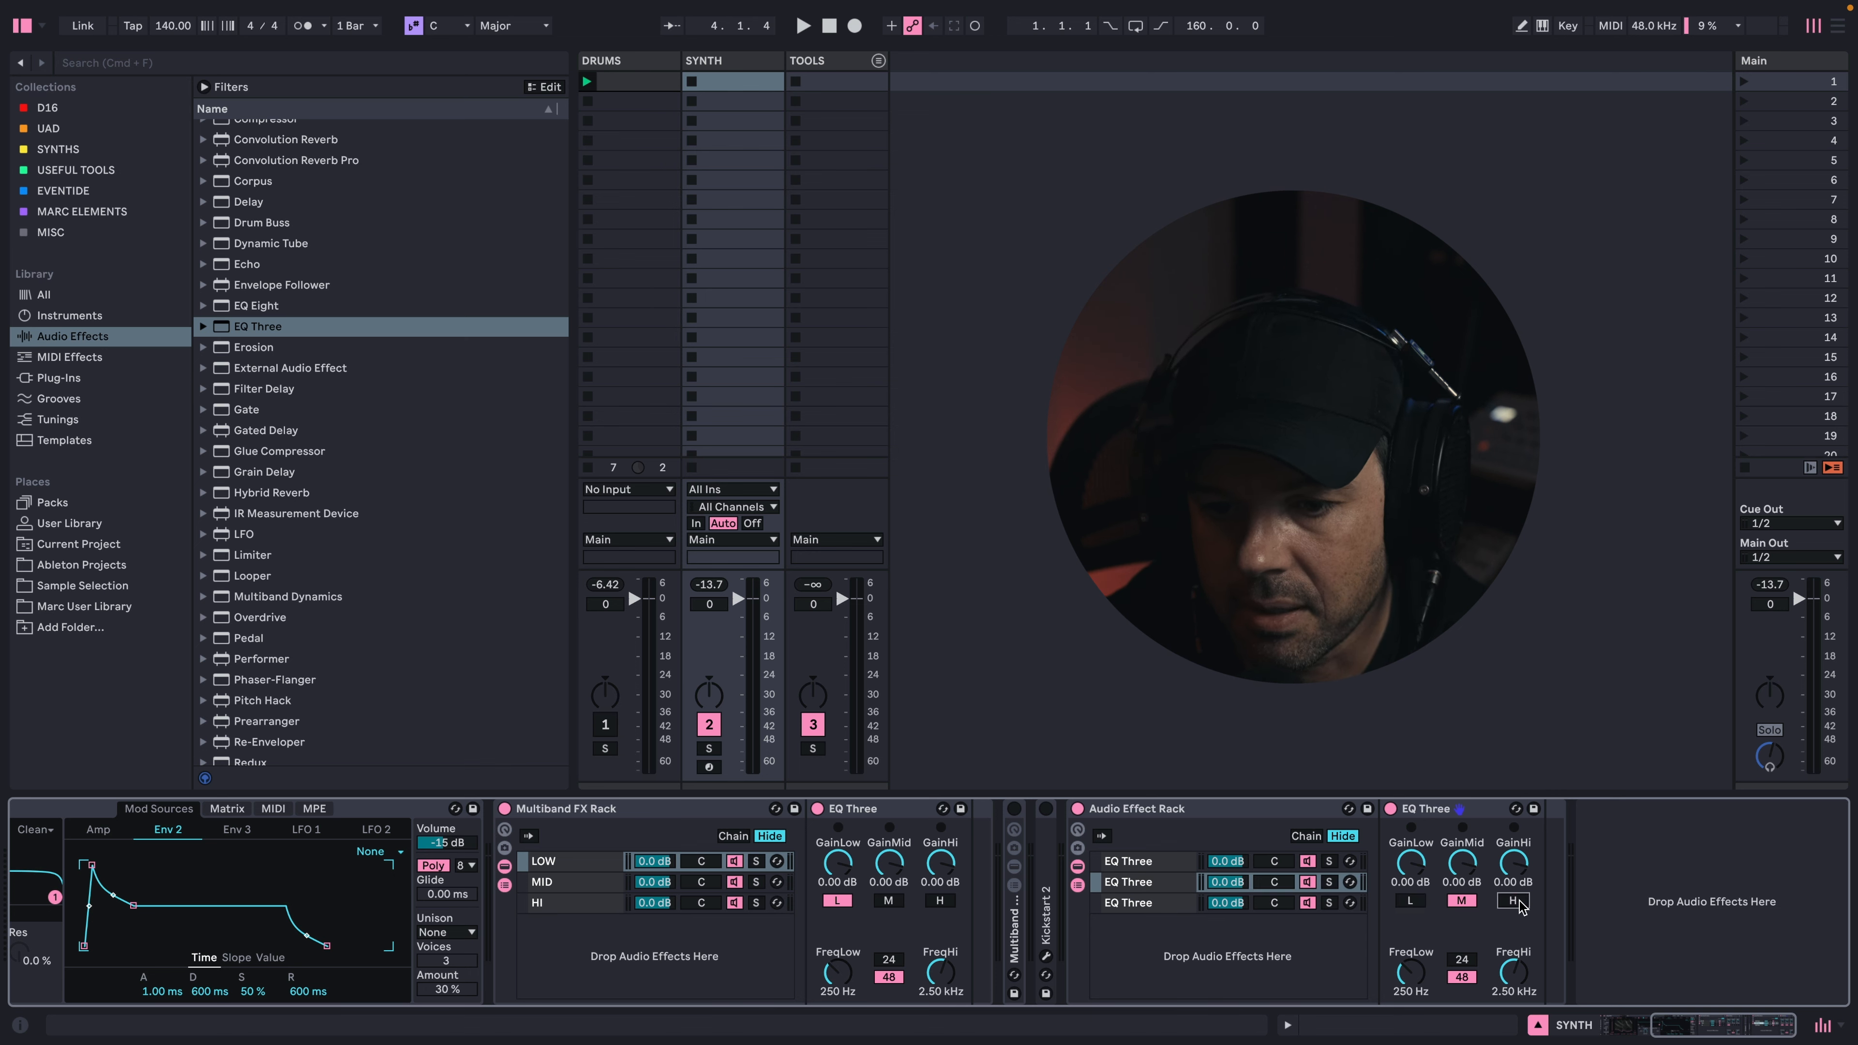
- In the third chain's EQ Three, switch off the mid and low bands so only the highs pass
left_click(1157, 905)
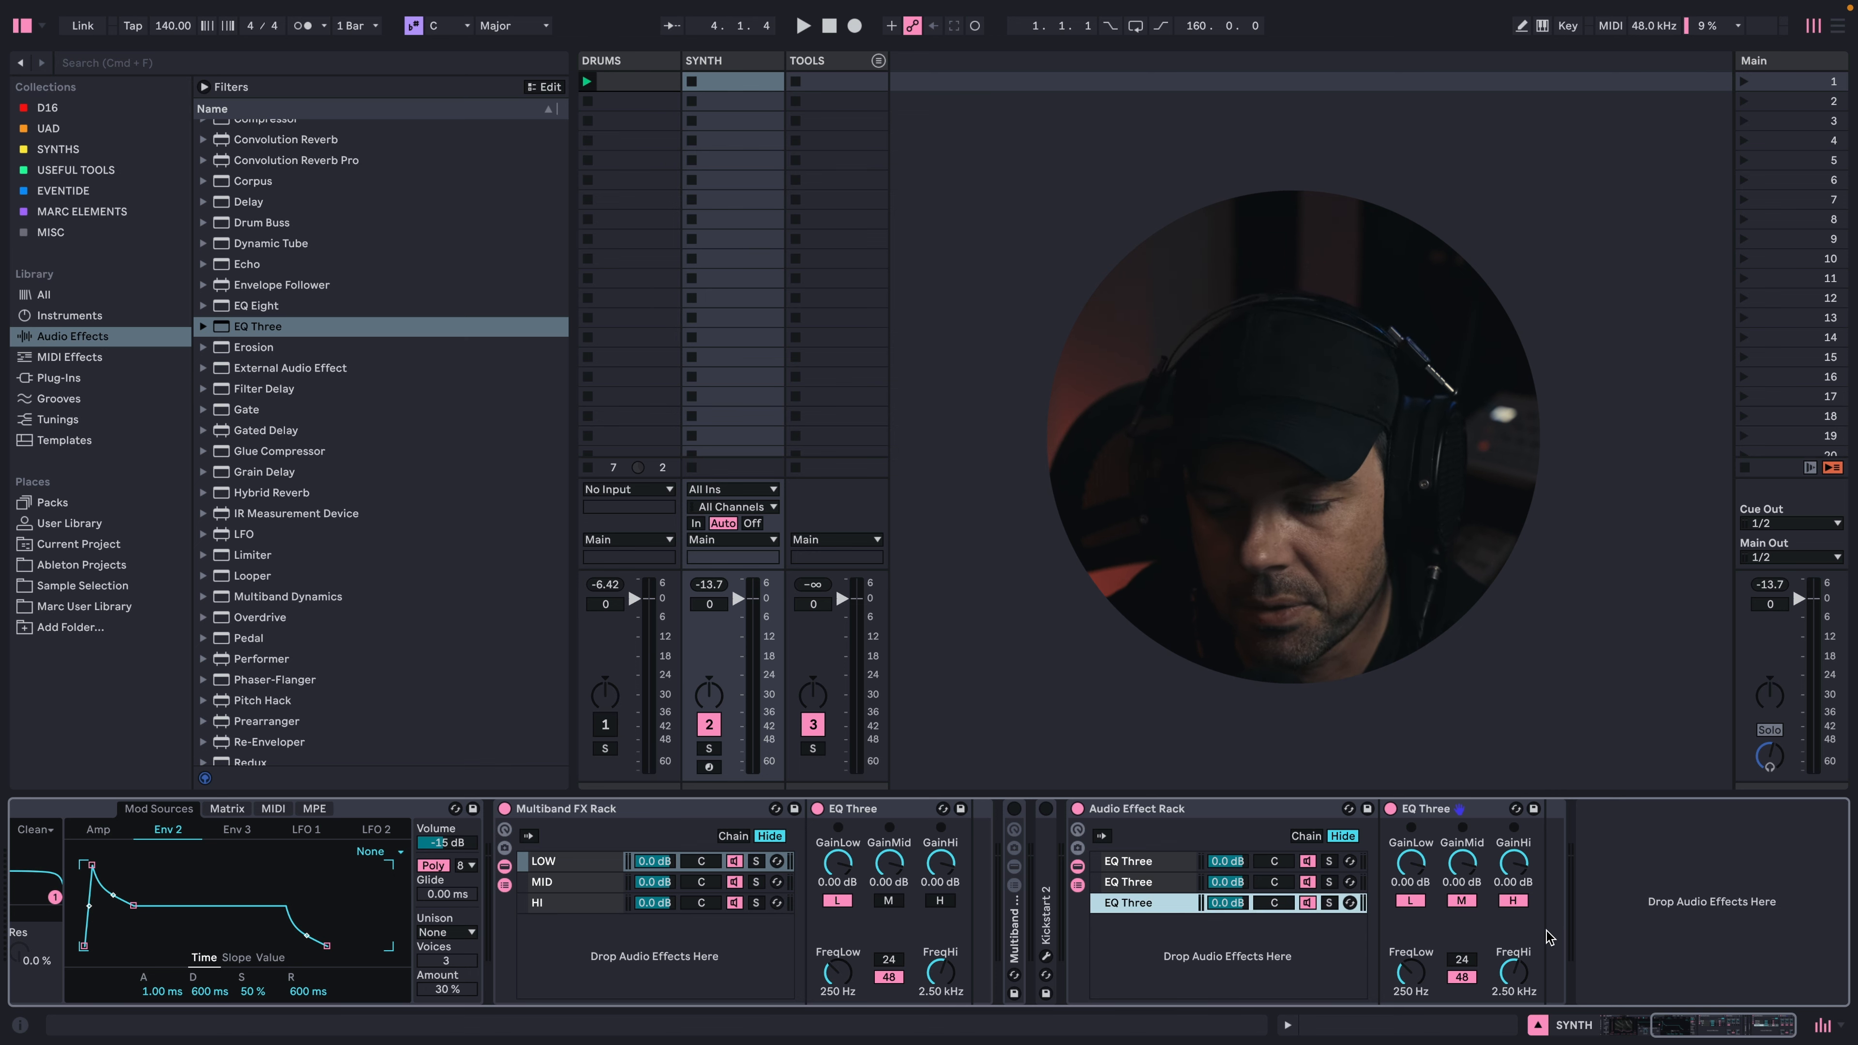
left_click(1462, 901)
left_click(1411, 900)
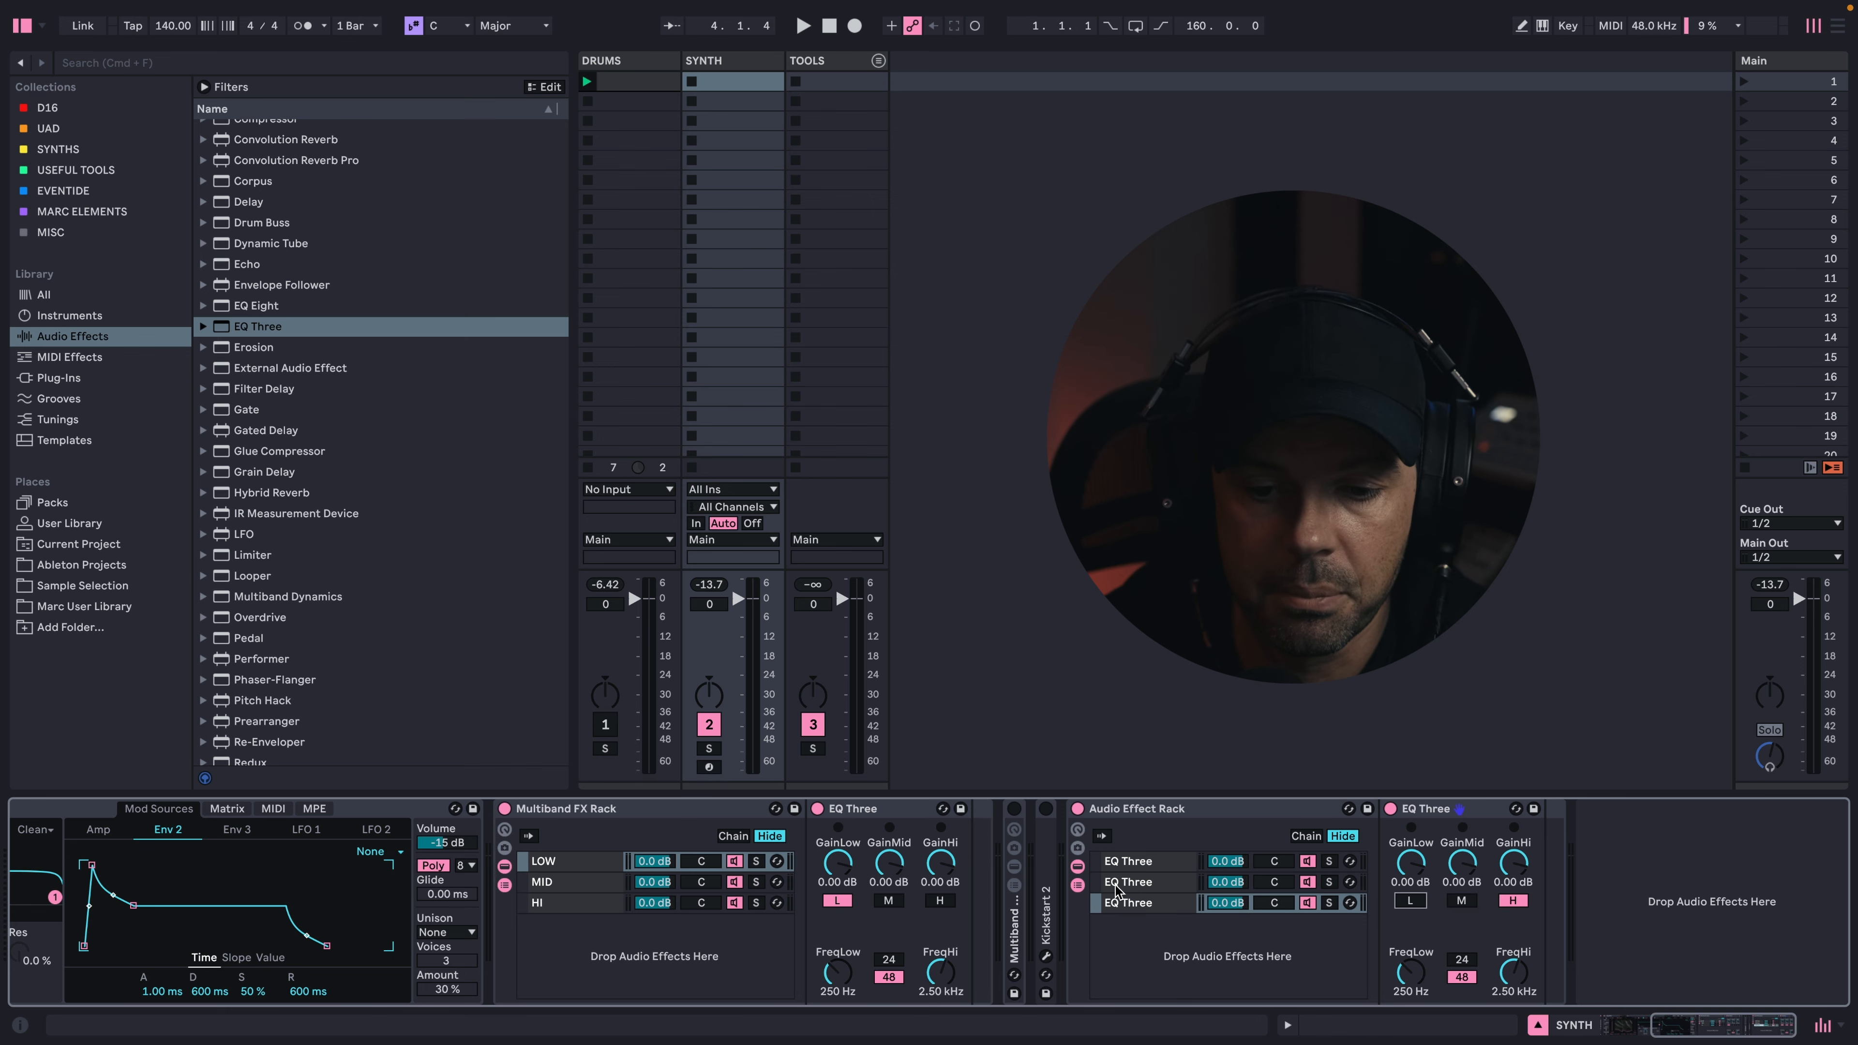
- Delete the newly built Audio Effect Rack with its three EQ Three chains from the SYNTH track
left_click(1158, 864)
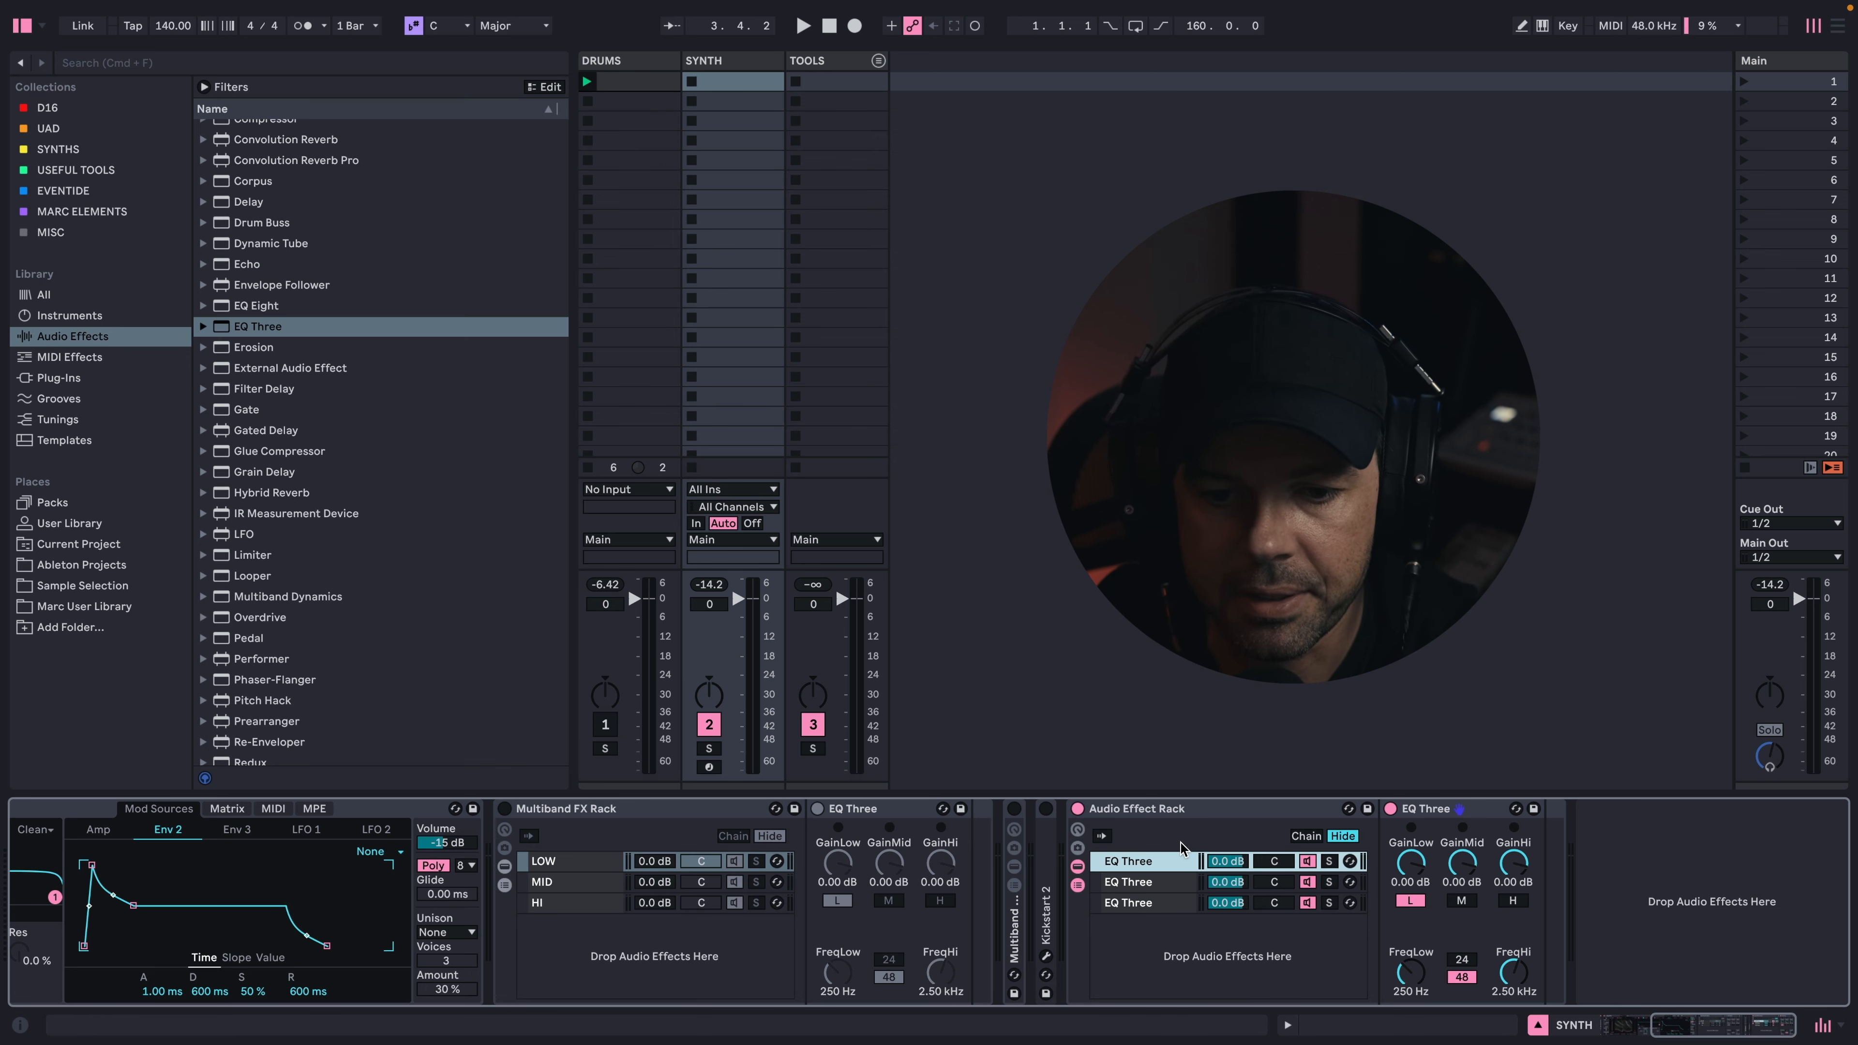
left_click(1253, 819)
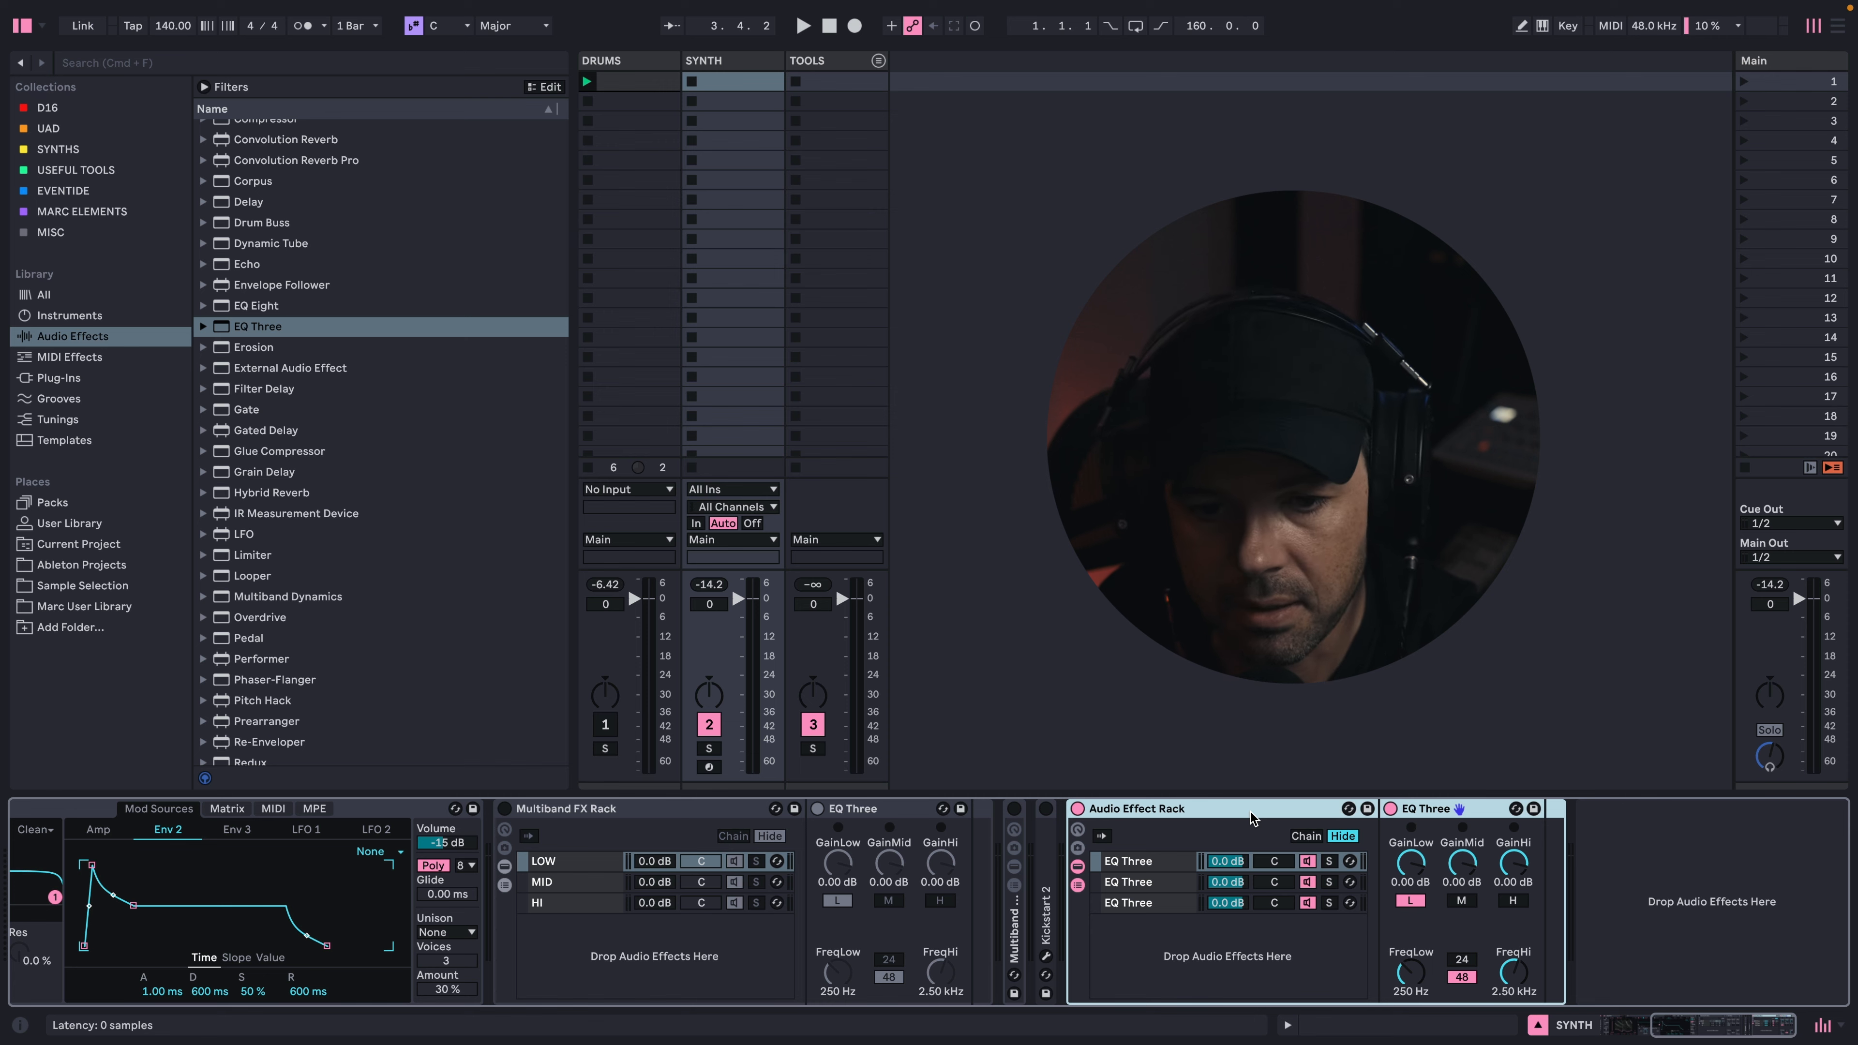
key("Delete")
- Switch on the Multiband FX Rack and go through its LOW, MID and HI chains
left_click(679, 821)
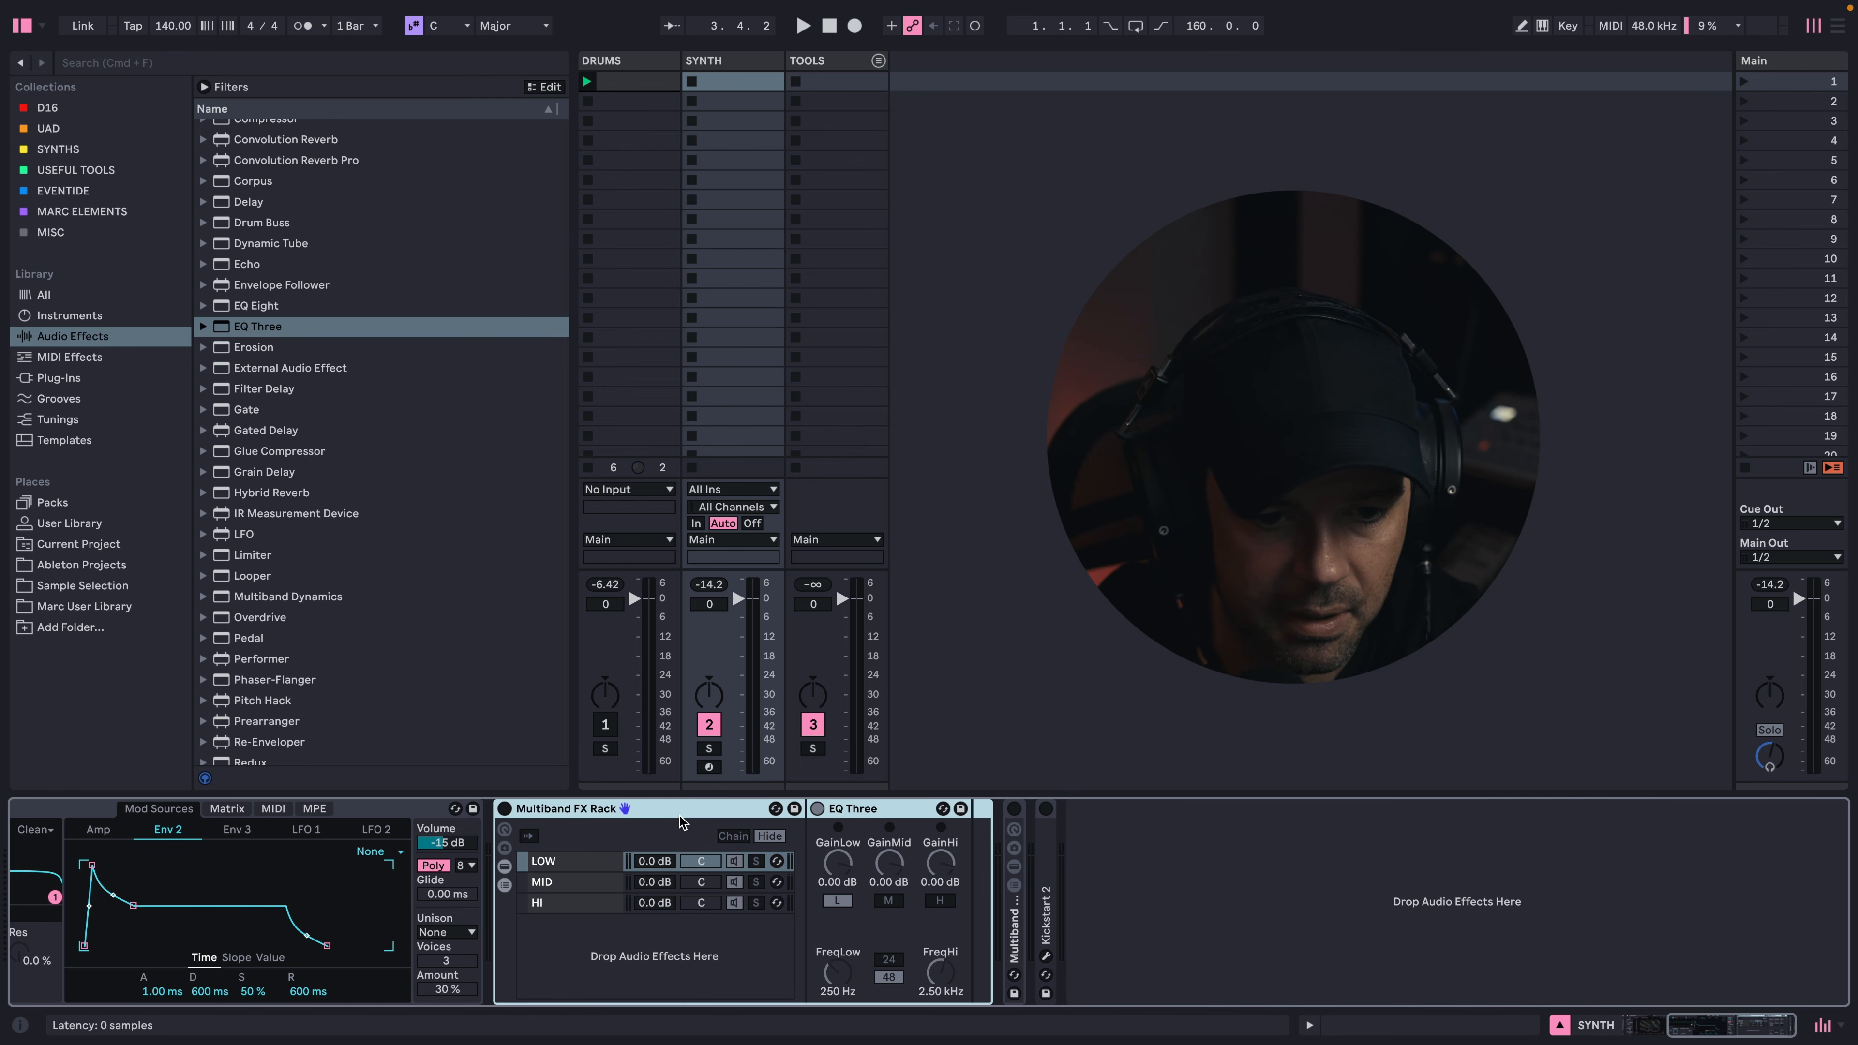
left_click(505, 808)
left_click(582, 860)
key("Down")
key("Down")
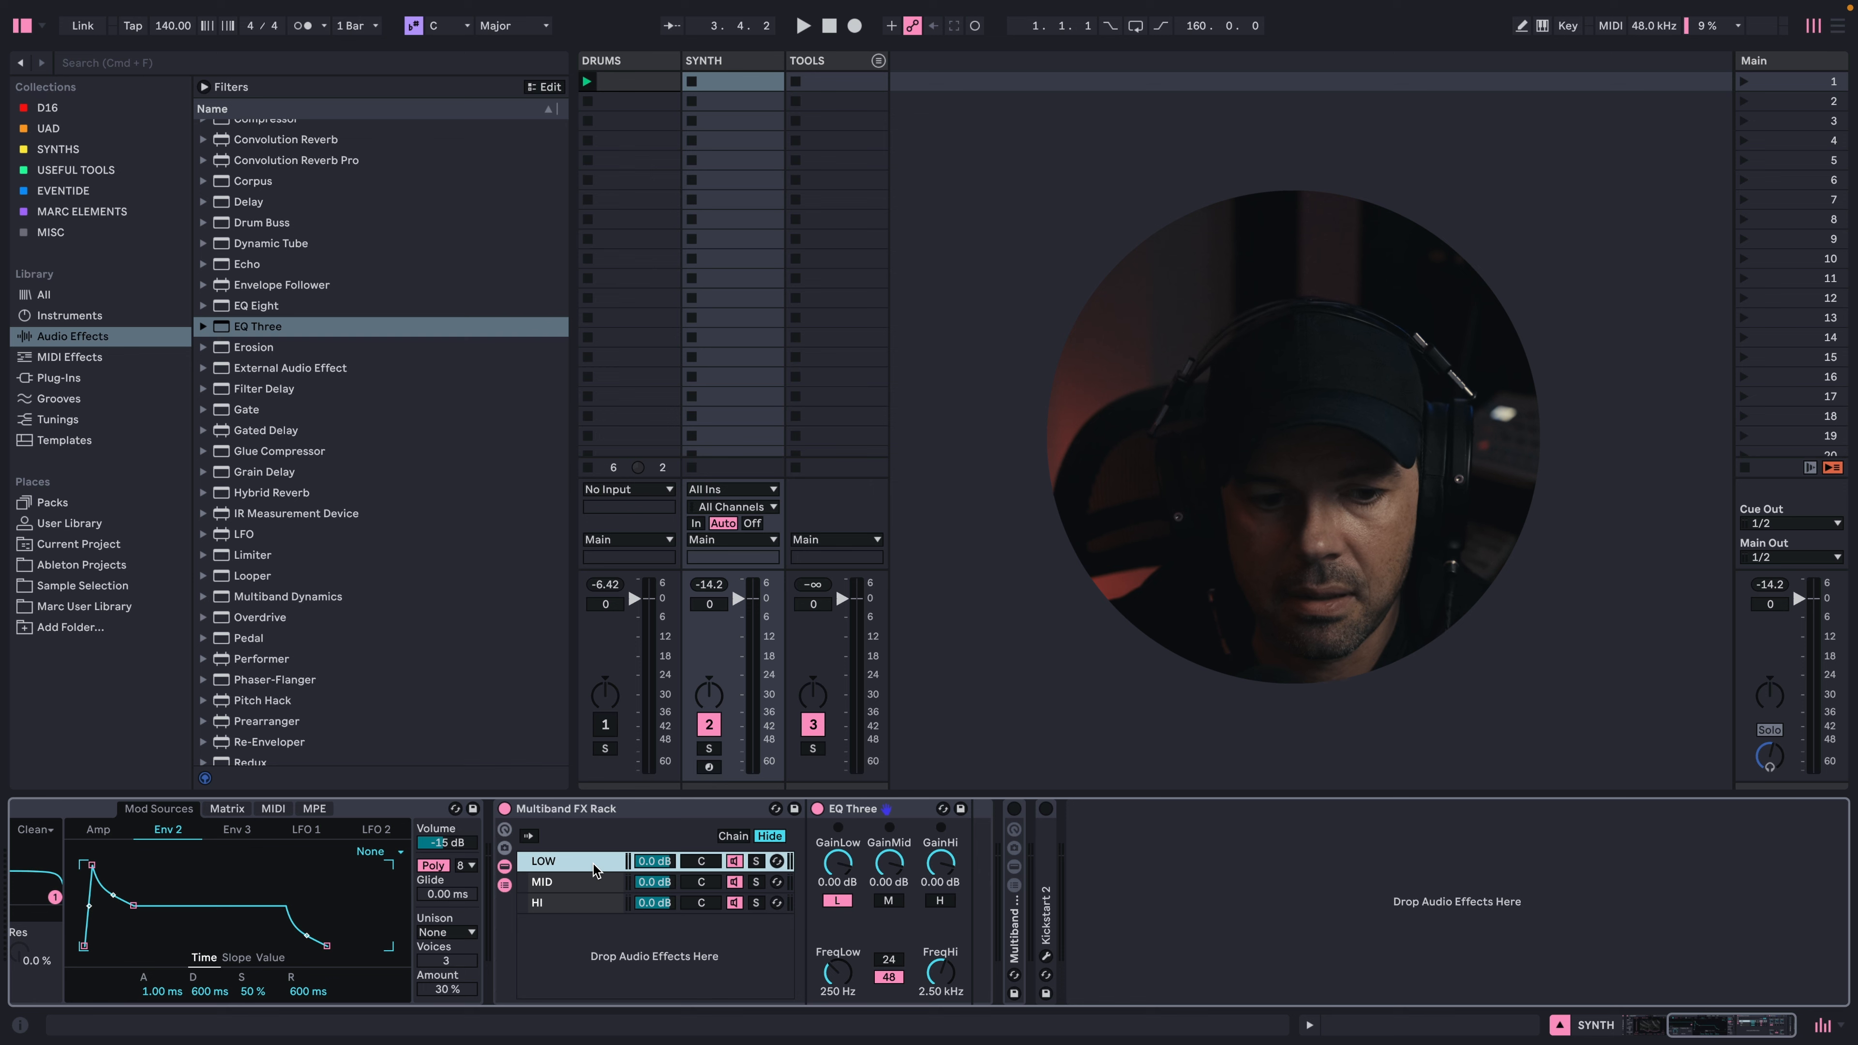
left_click(576, 813)
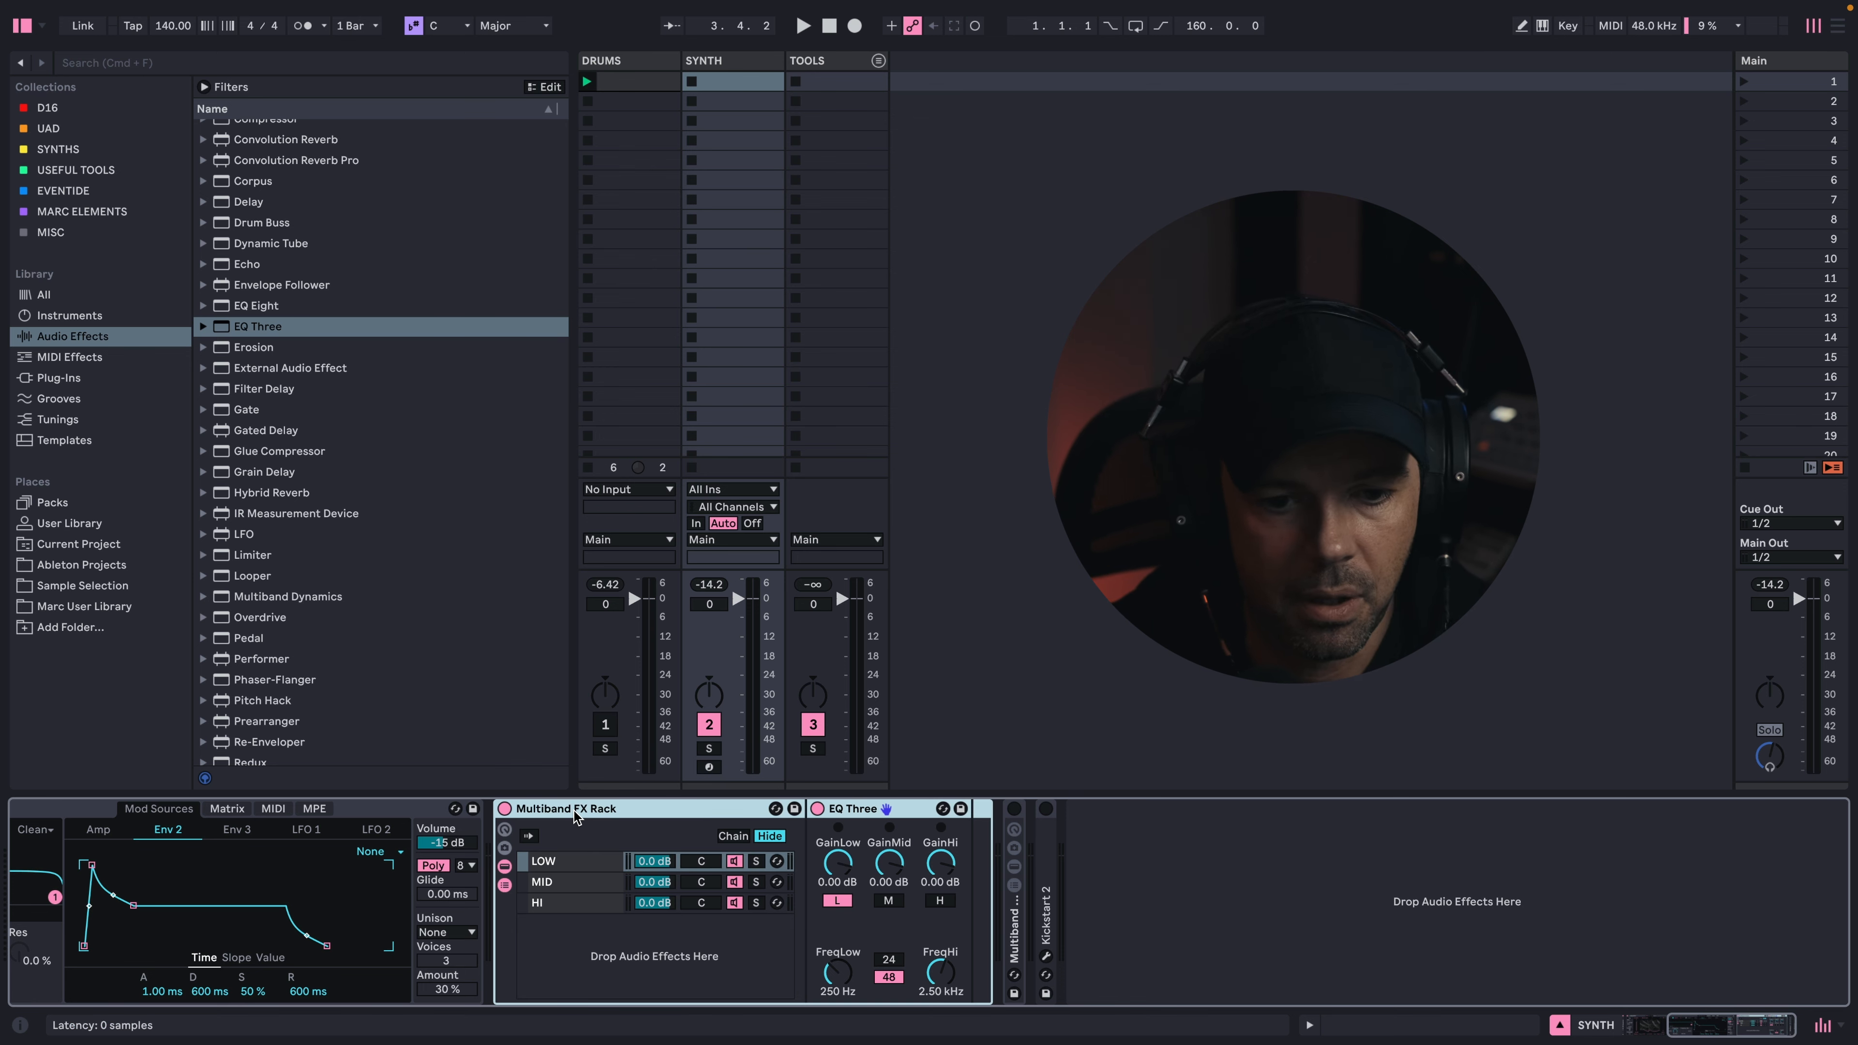
double_click(577, 813)
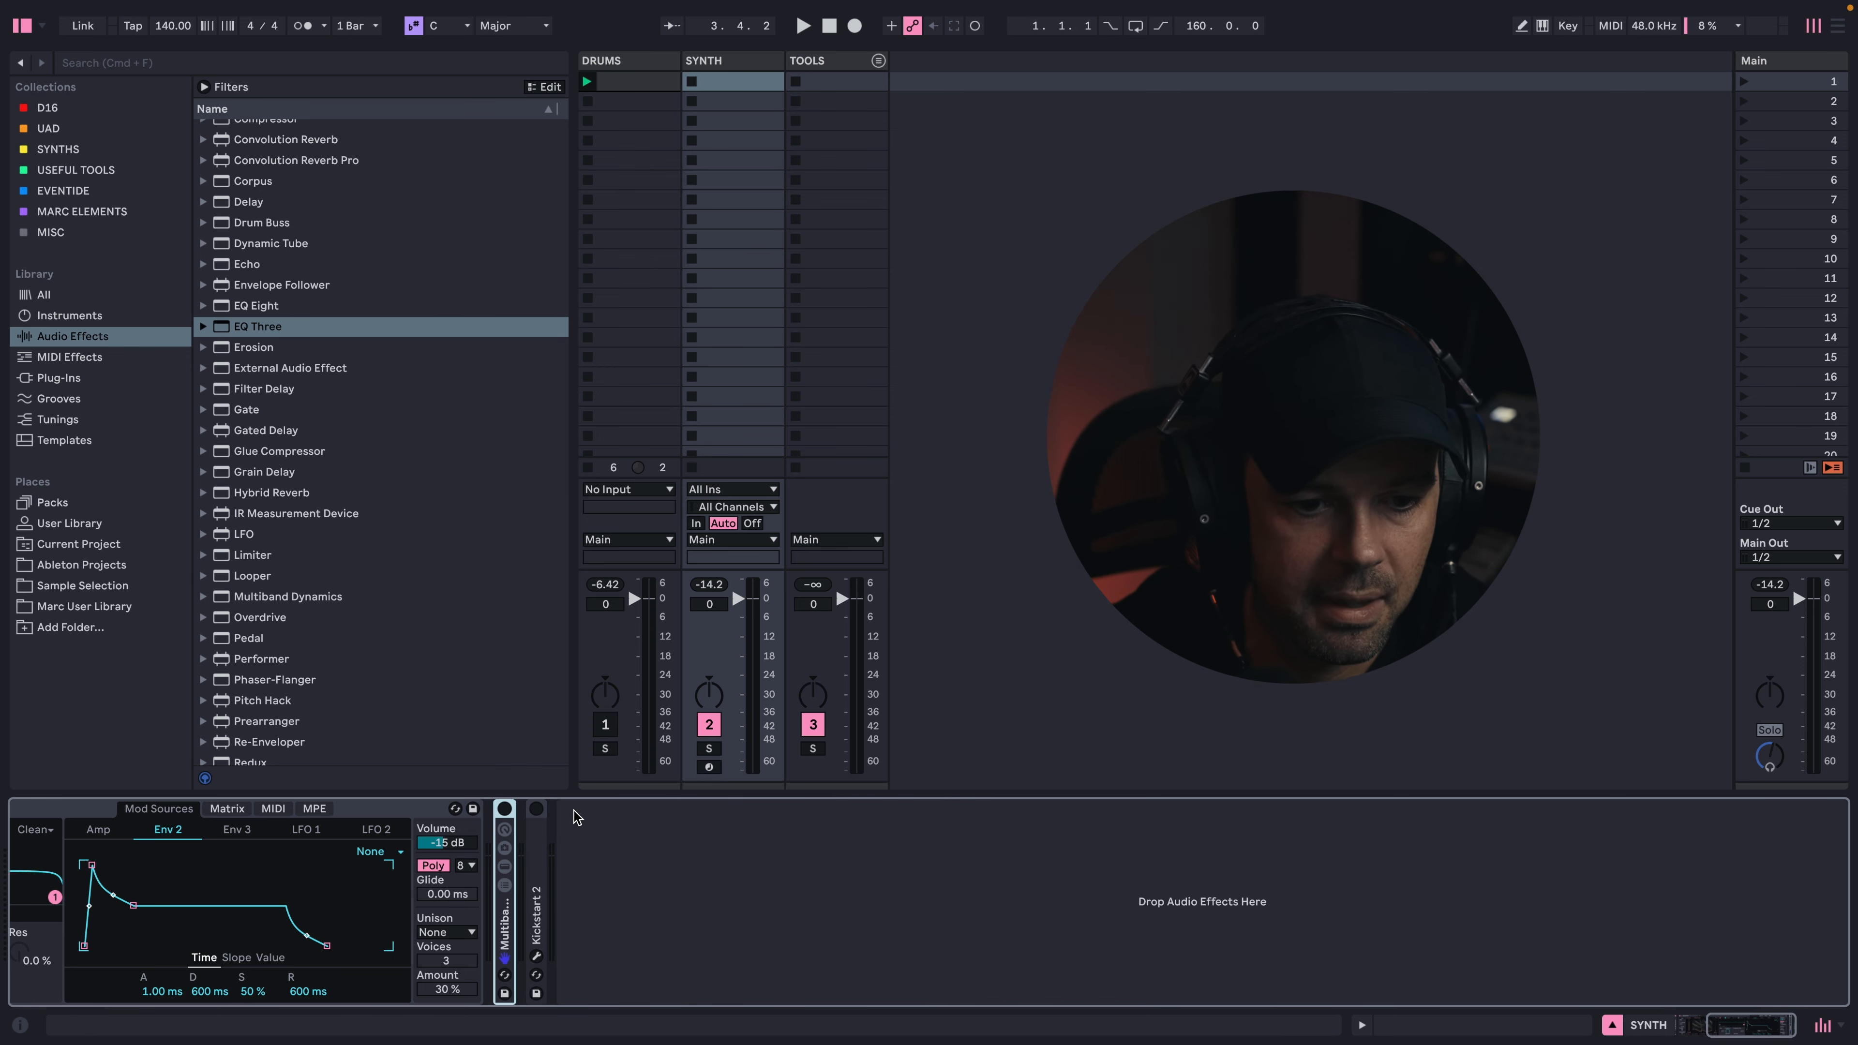
double_click(510, 921)
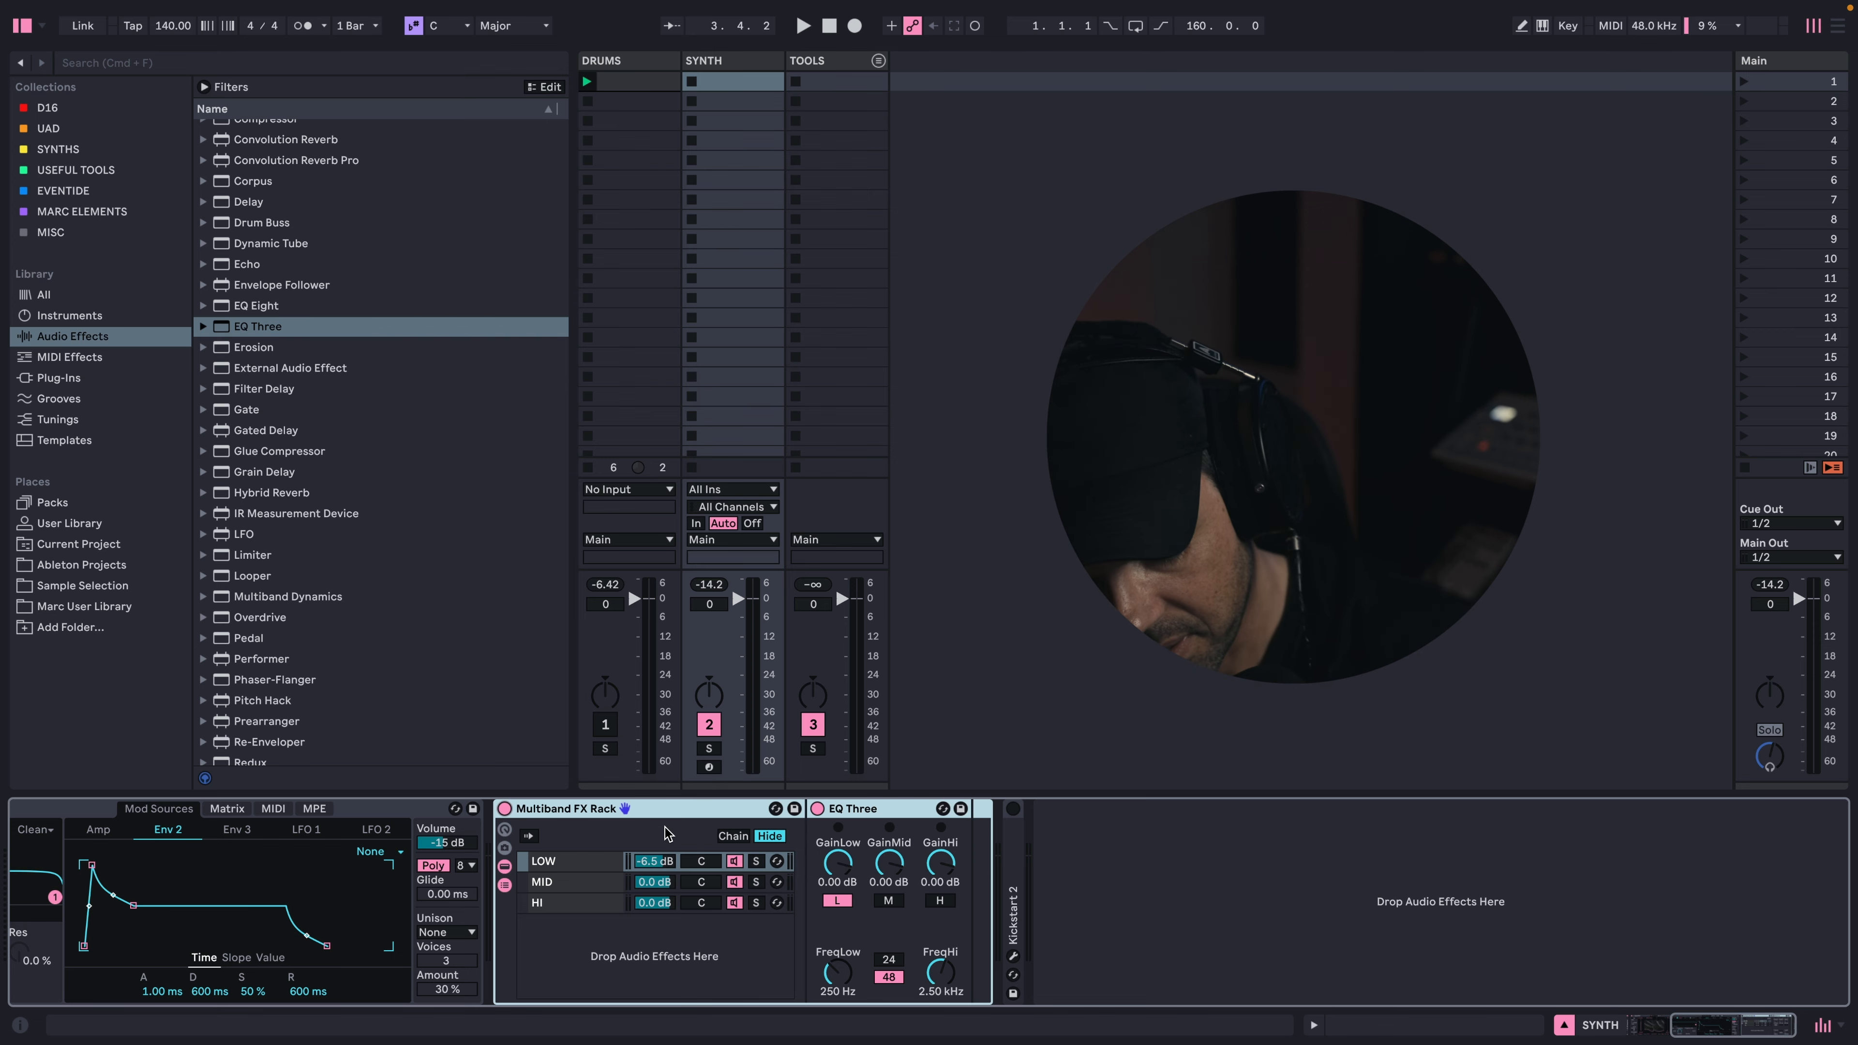
- Show the plug-in analyser windows and set the LOW chain's volume to -6.5 dB during playback
key("super+alt+p")
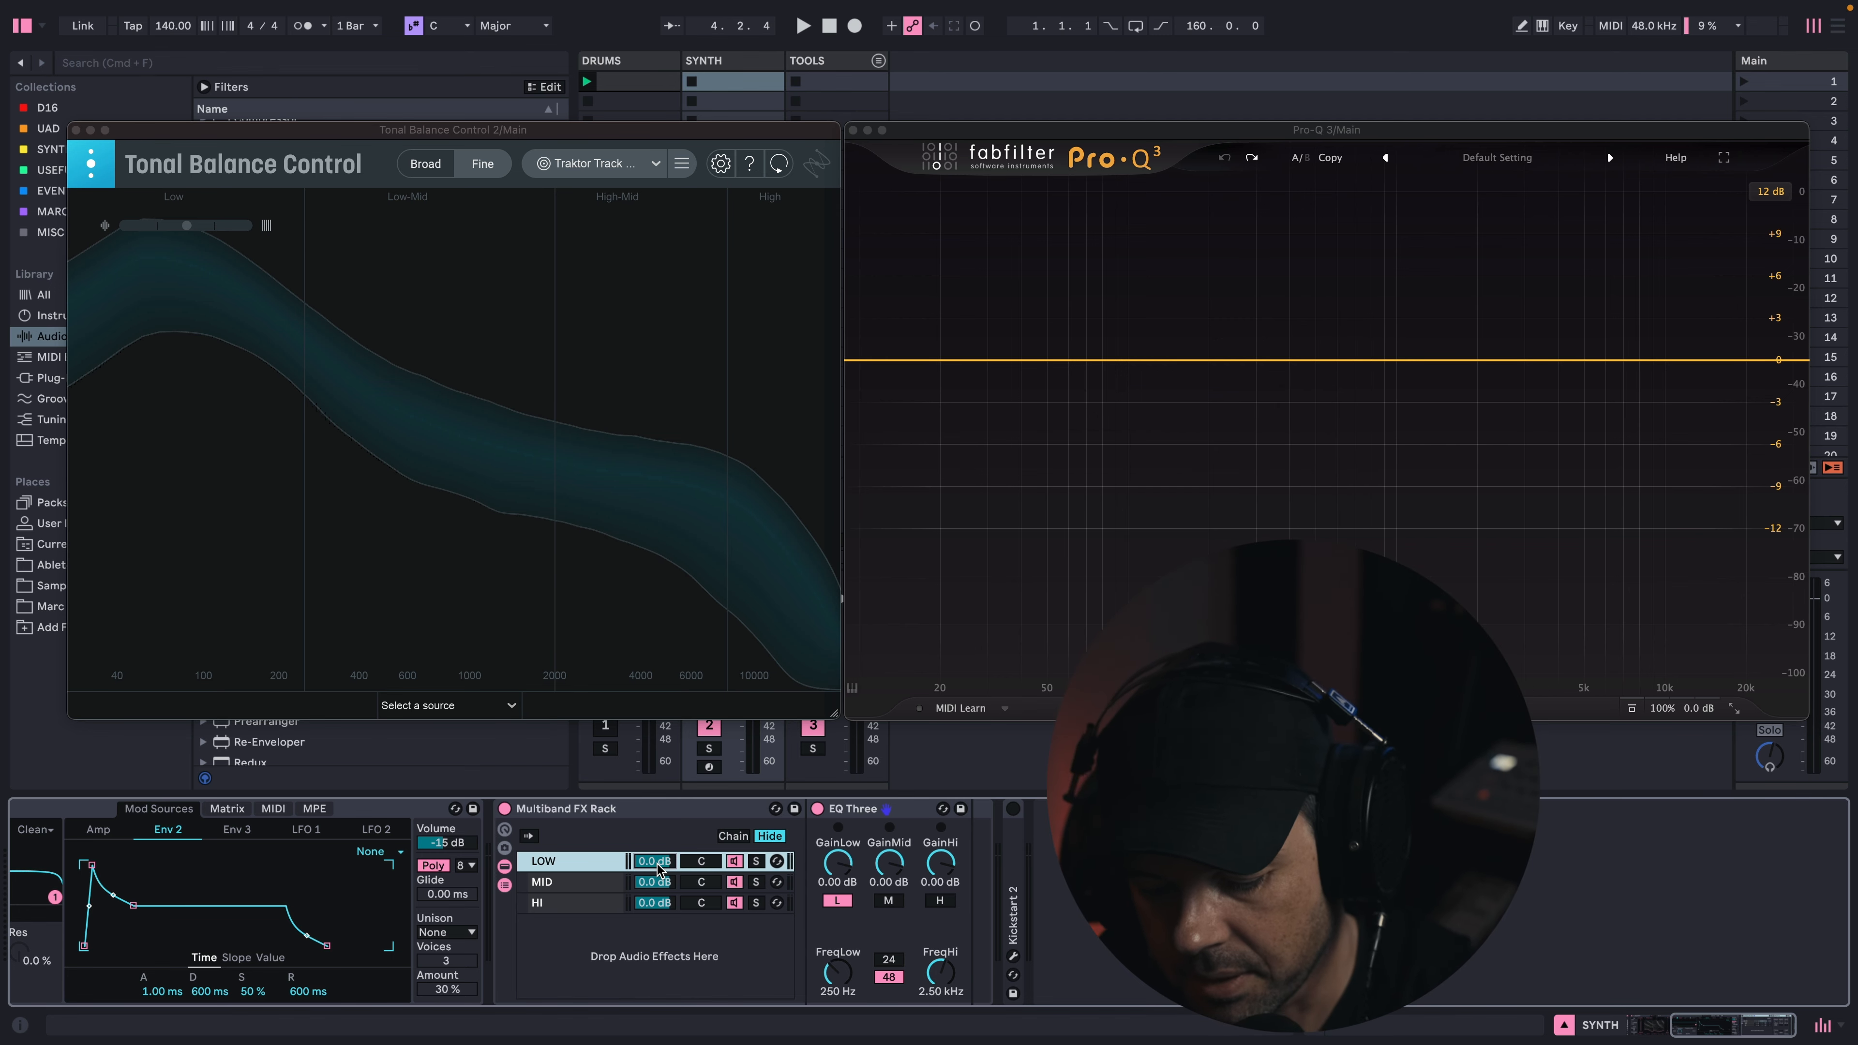
key("space")
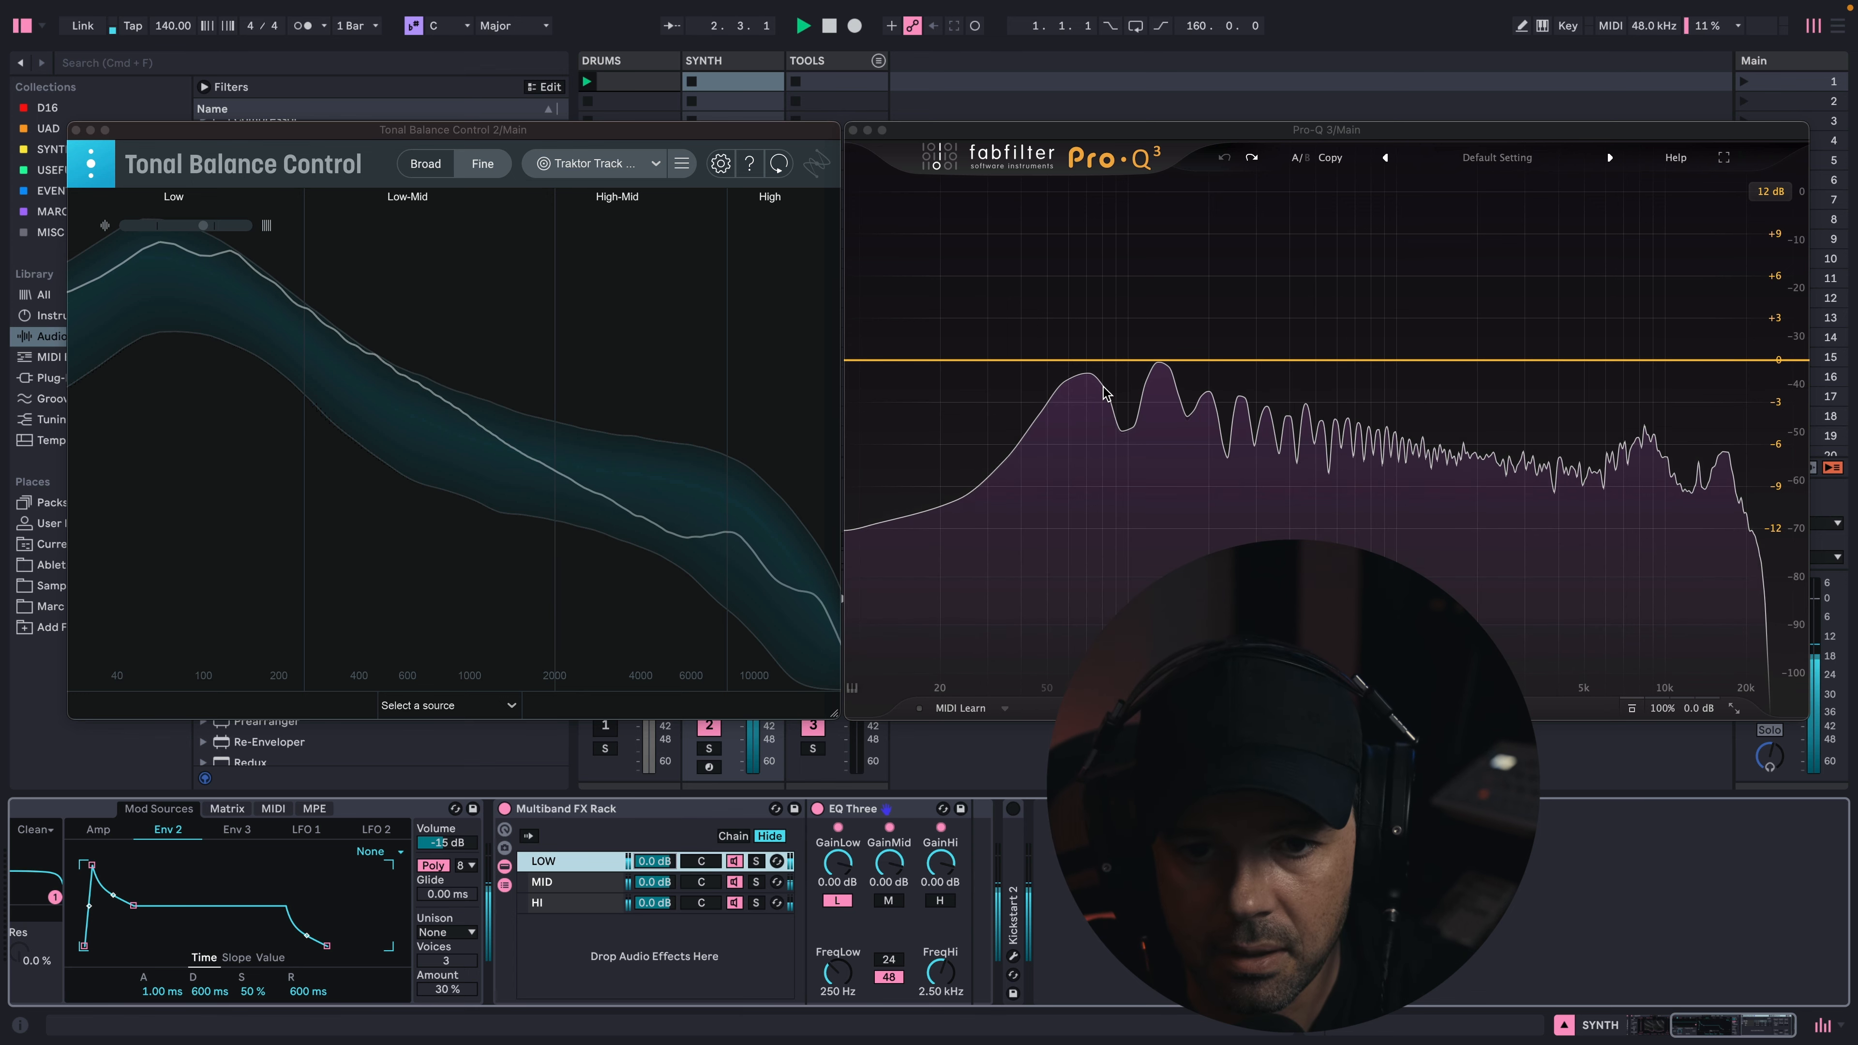
mouse_move(1042, 430)
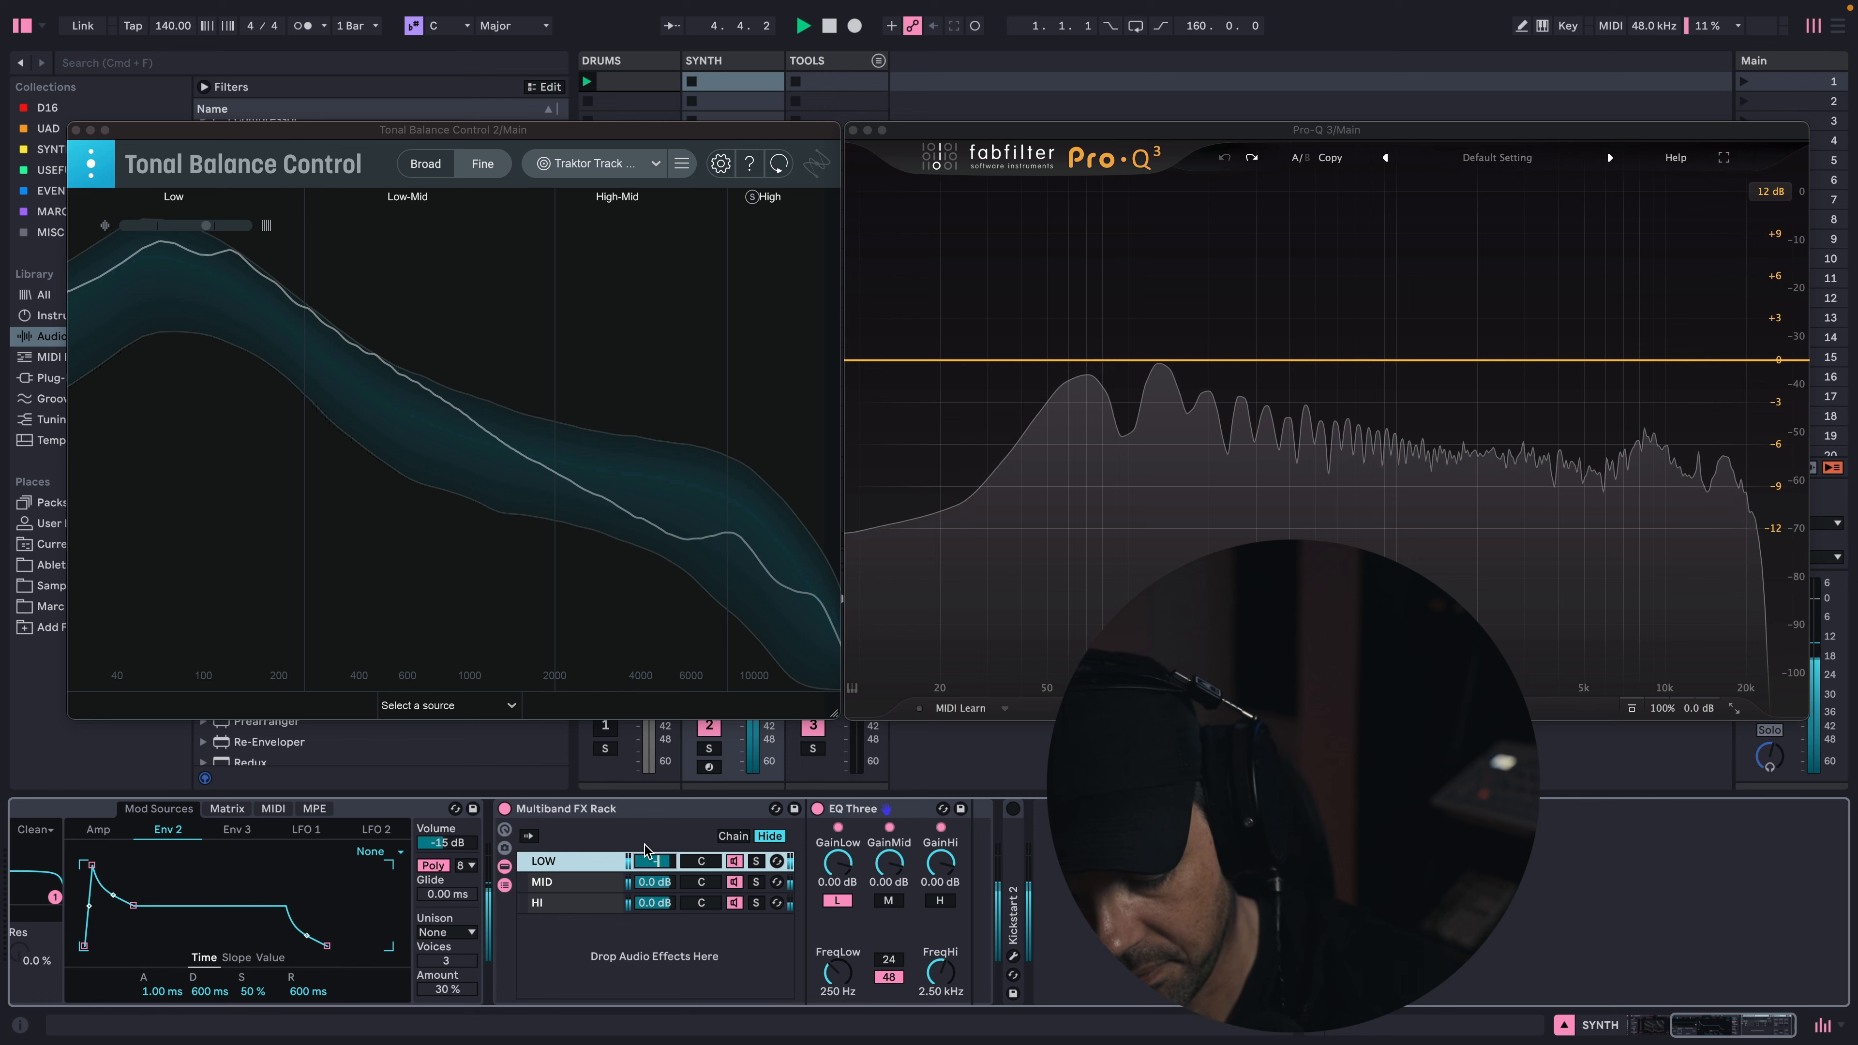
type("6.5")
key("Return")
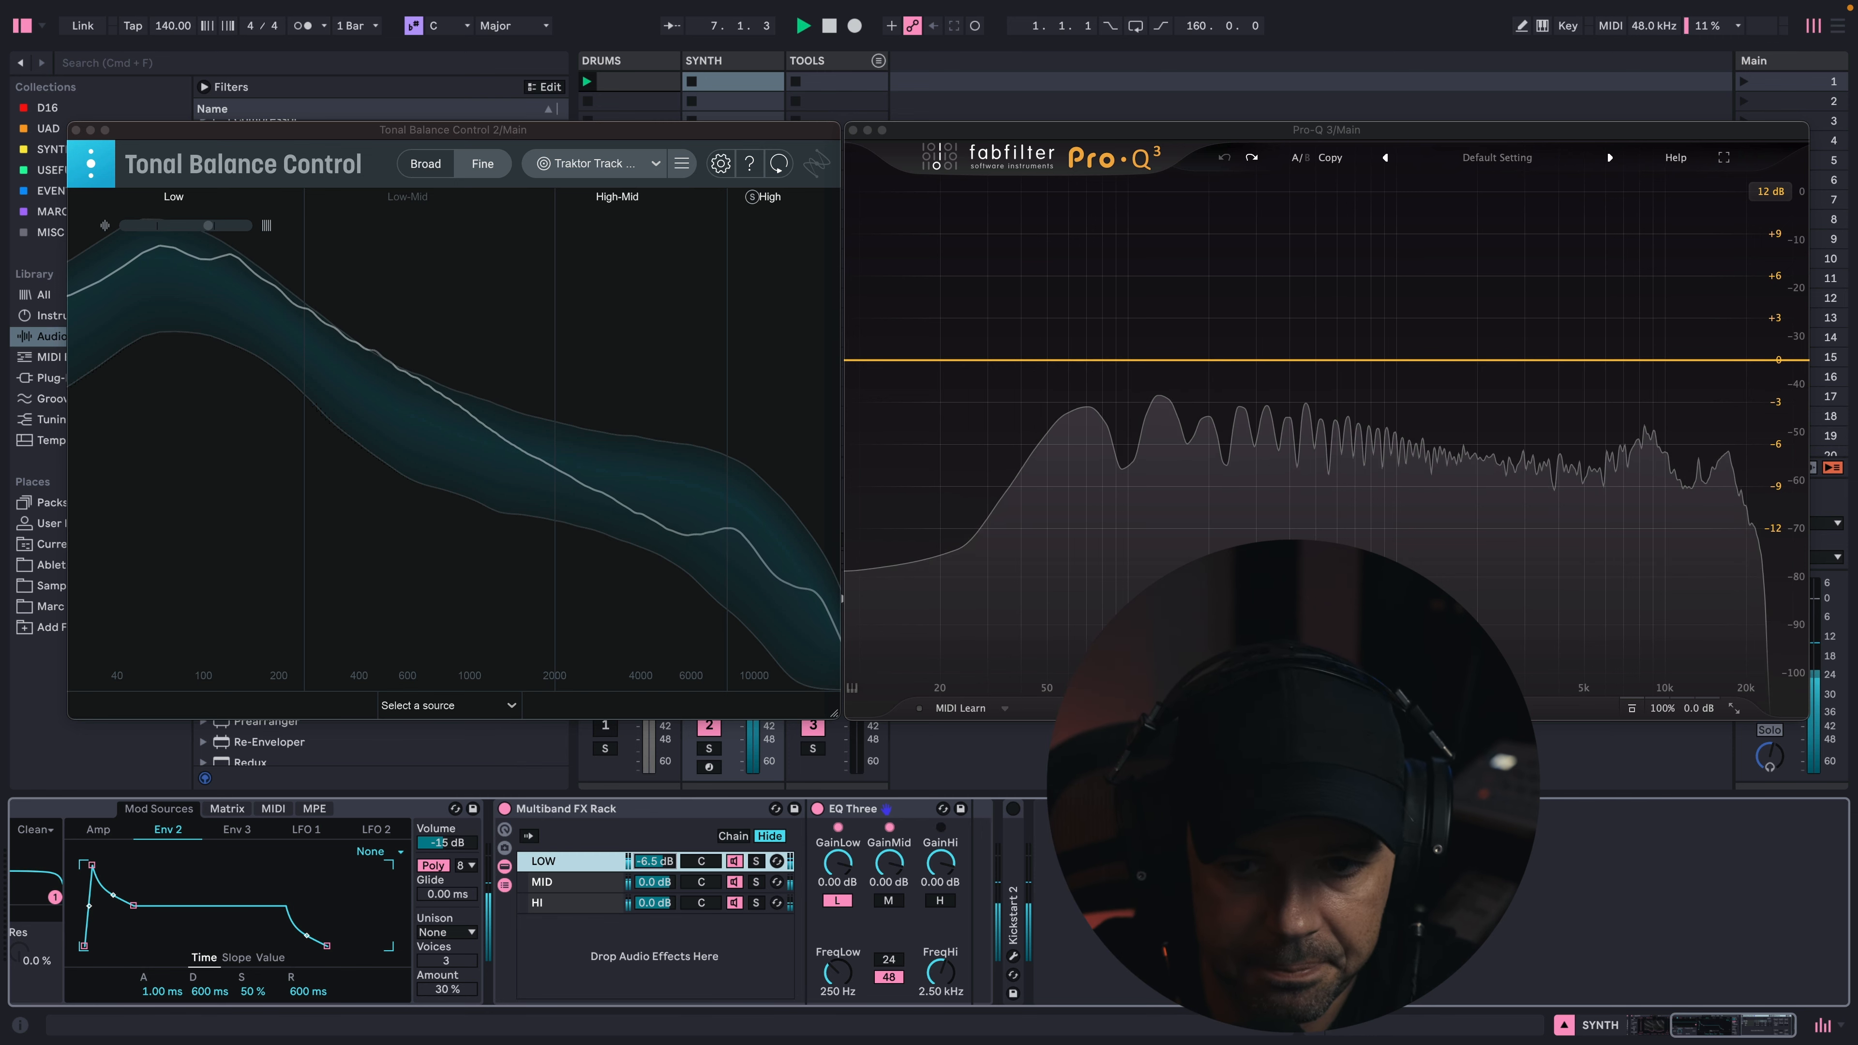
key("space")
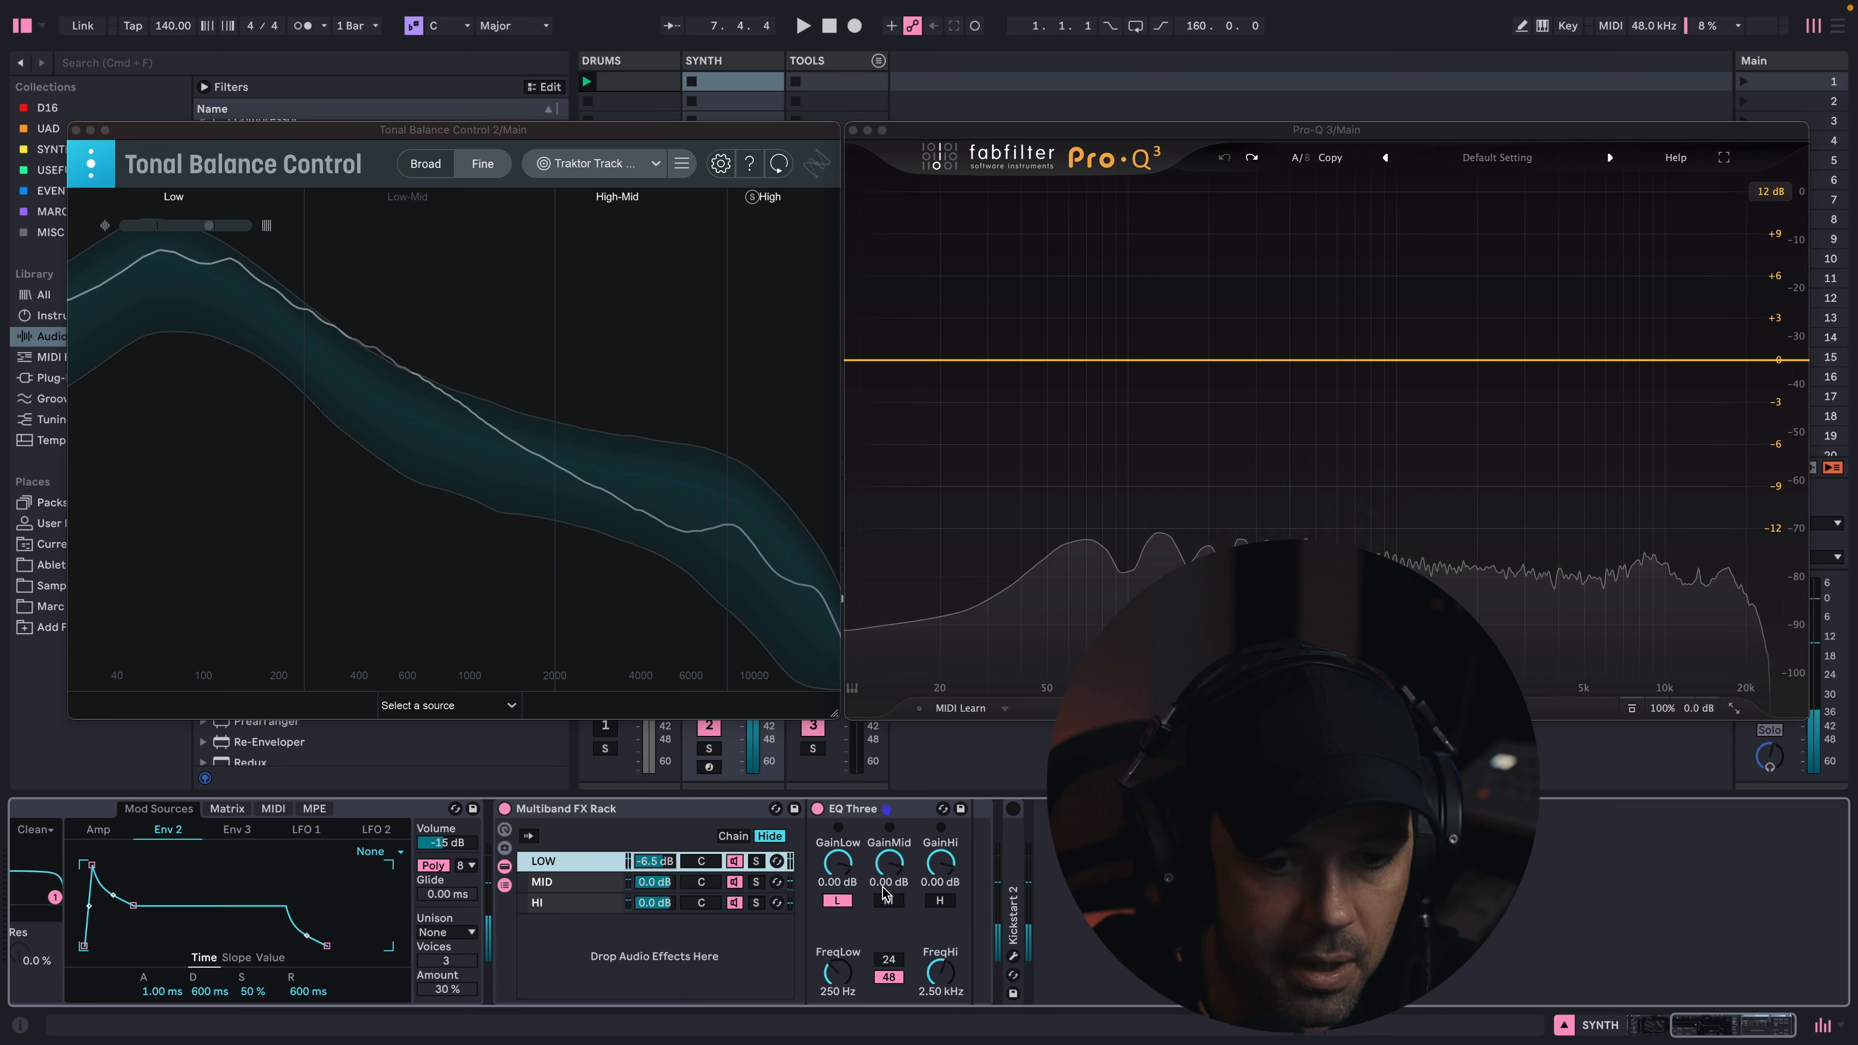
- Switch on the Phaser-Flanger in the MID chain and start playback
left_click(589, 882)
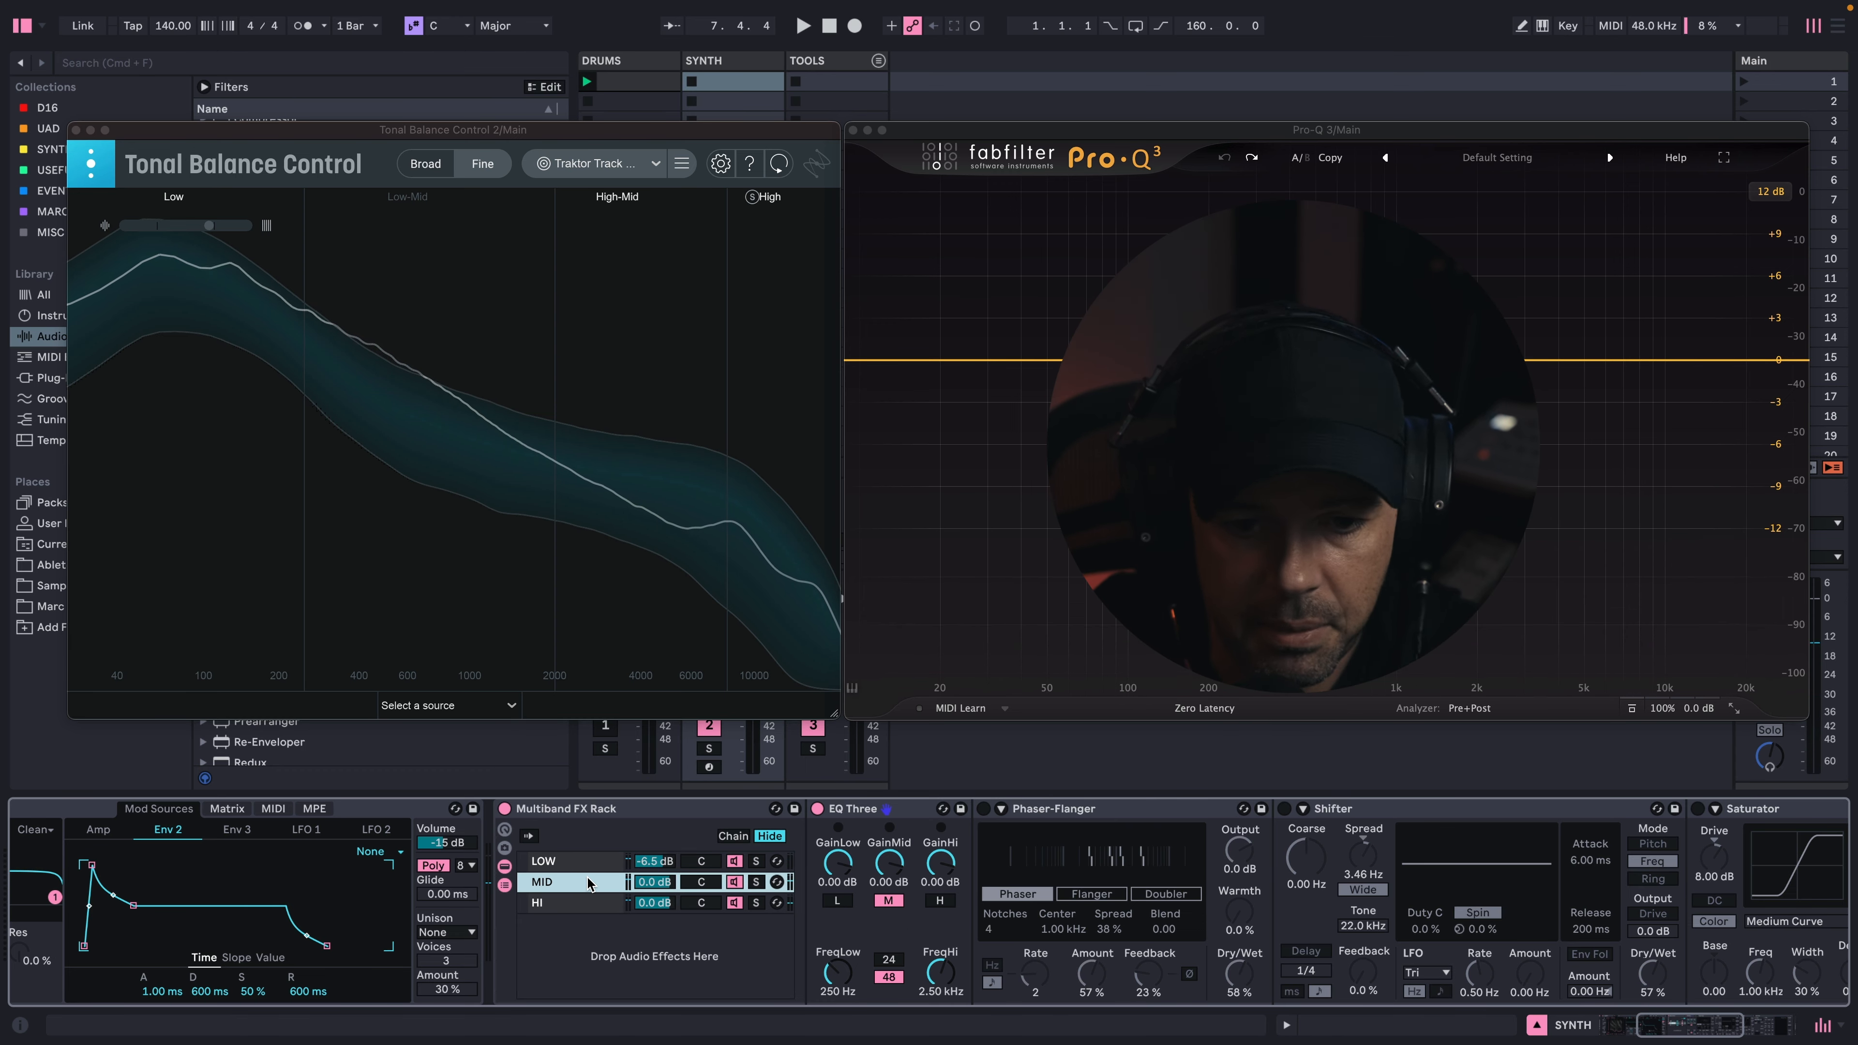
scroll(1068, 871, "right", 6)
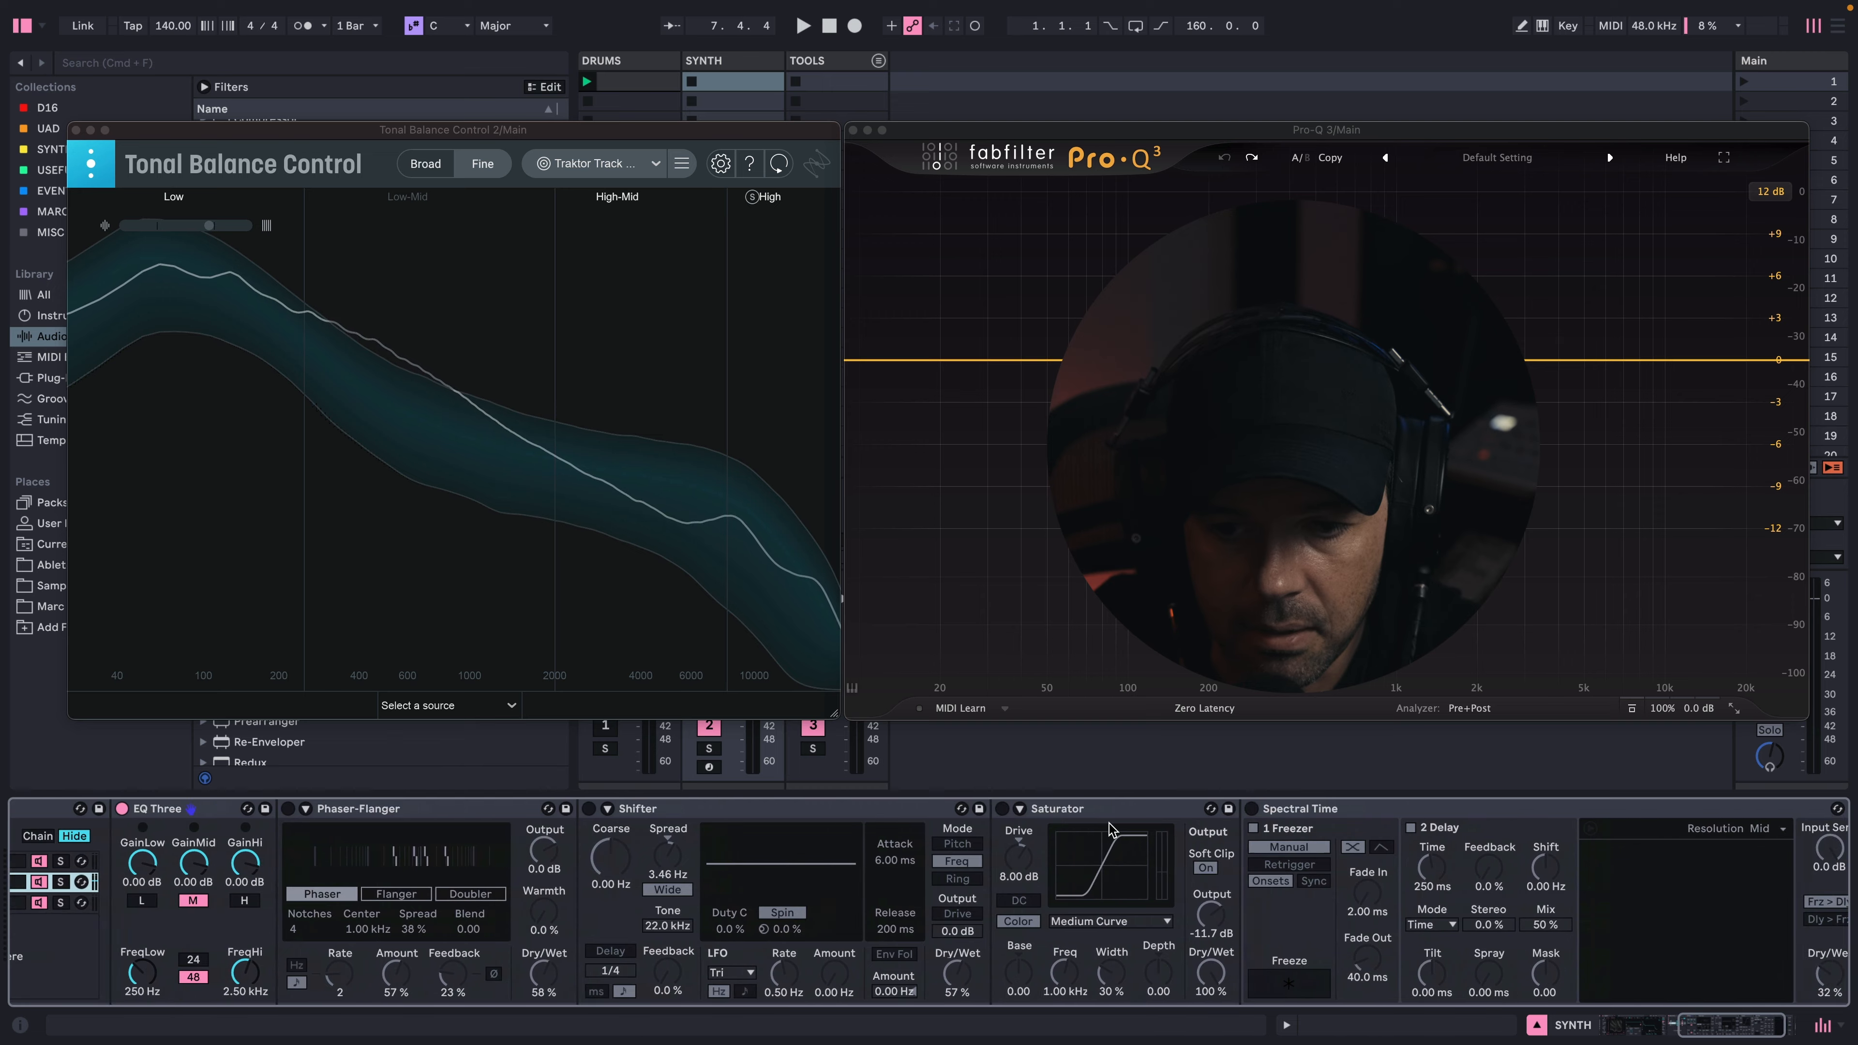
scroll(1101, 841, "left", 6)
left_click(1215, 841)
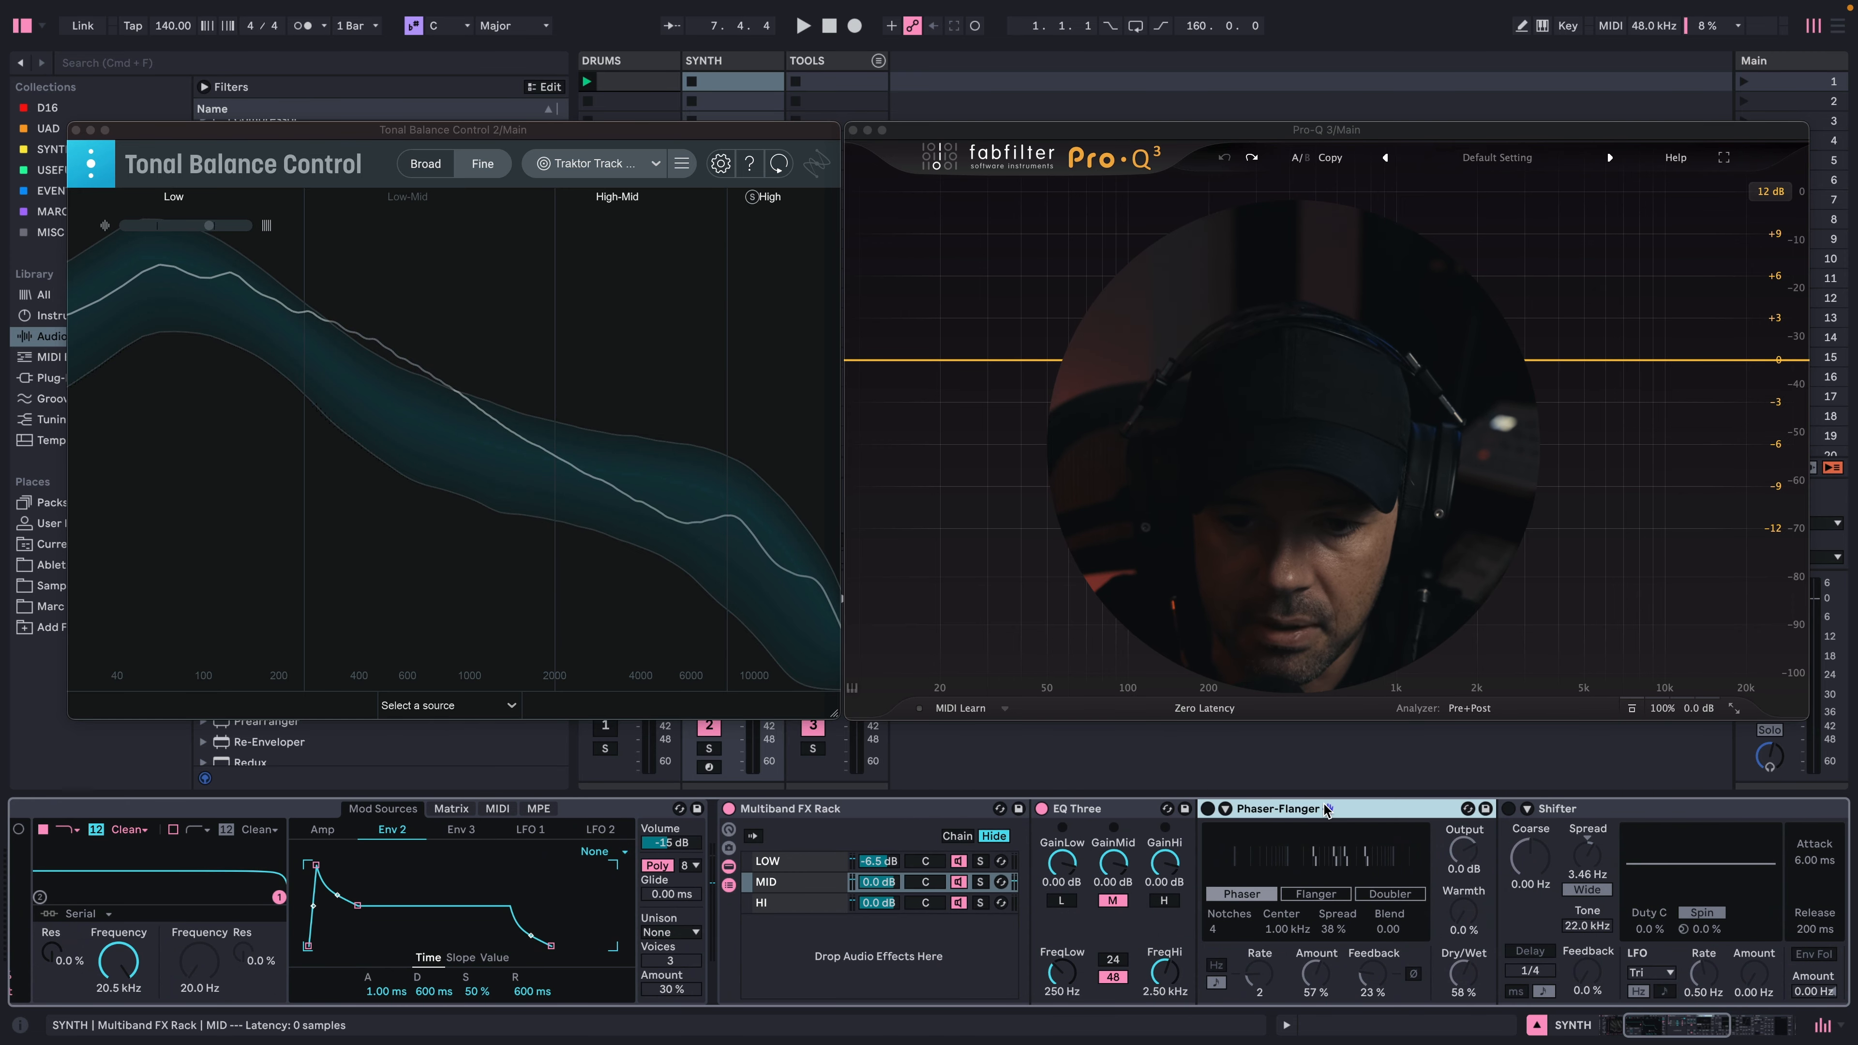
left_click(1208, 809)
key("space")
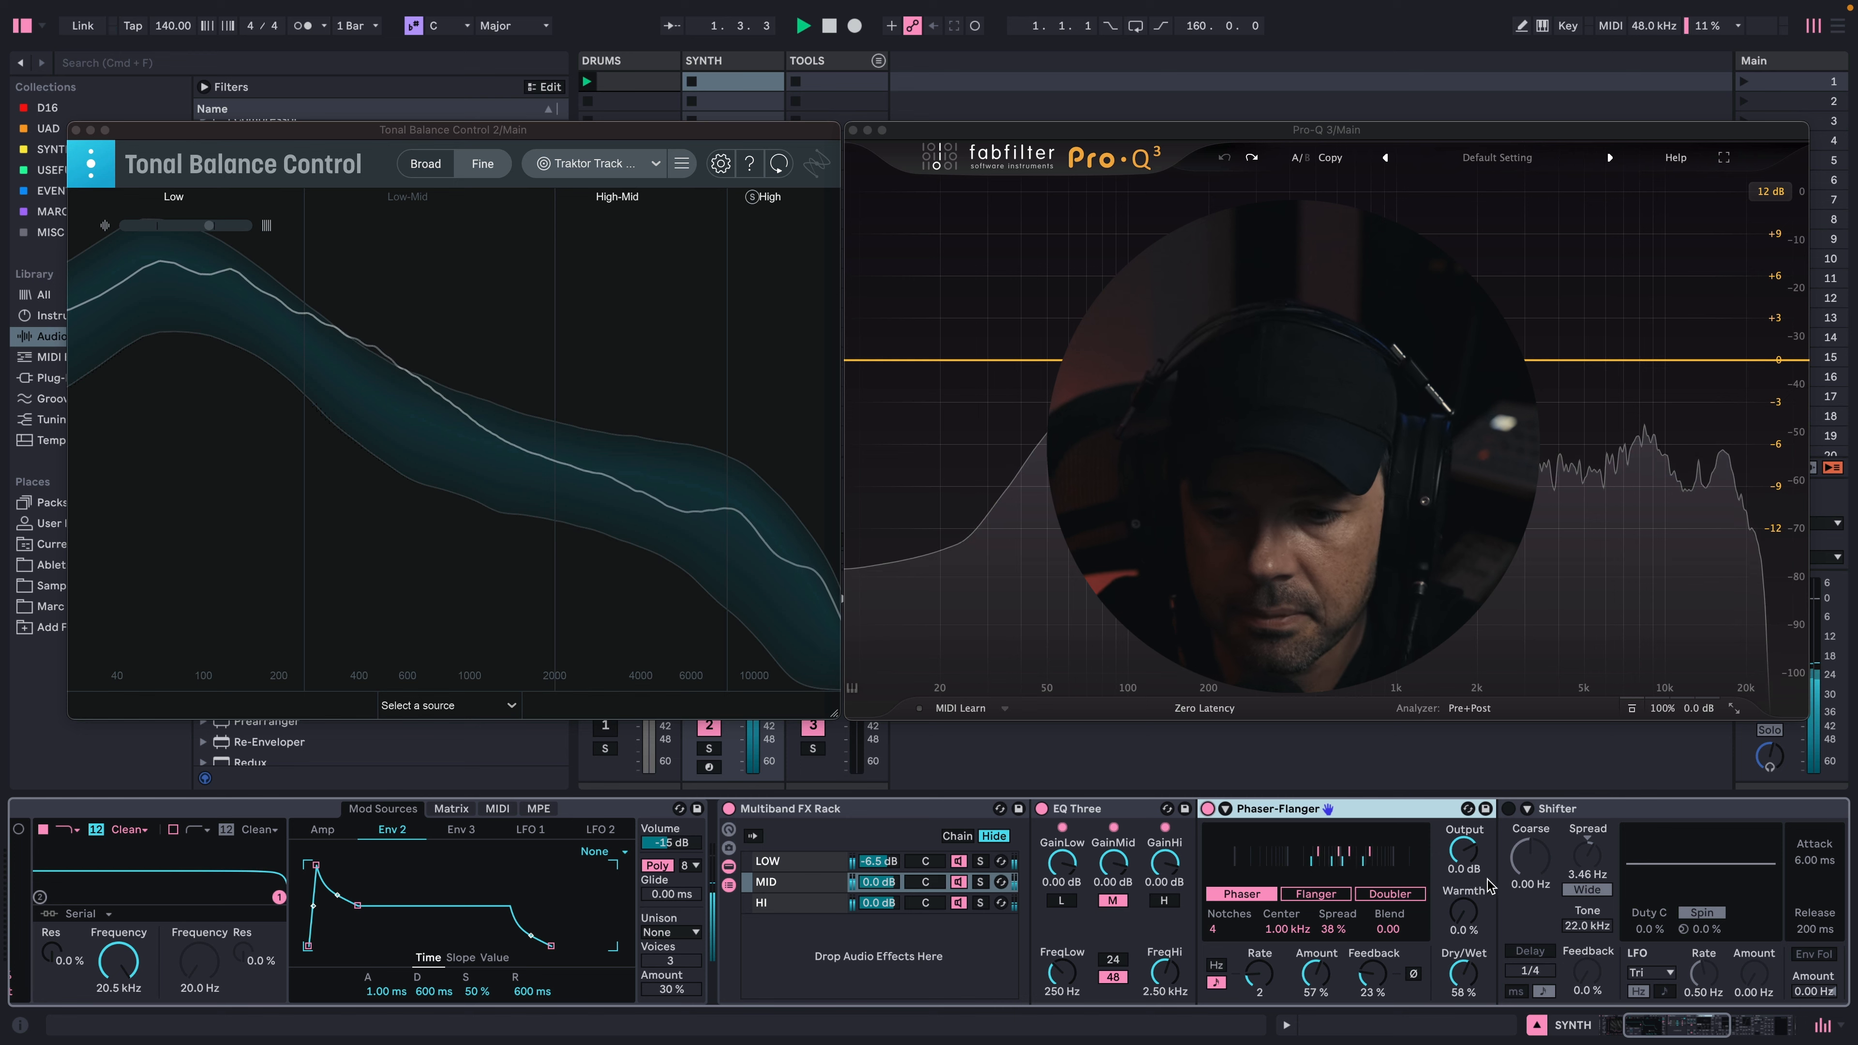
- Solo the MID, LOW and HI chains in turn, then MID again, to compare the separate bands
left_click(981, 882)
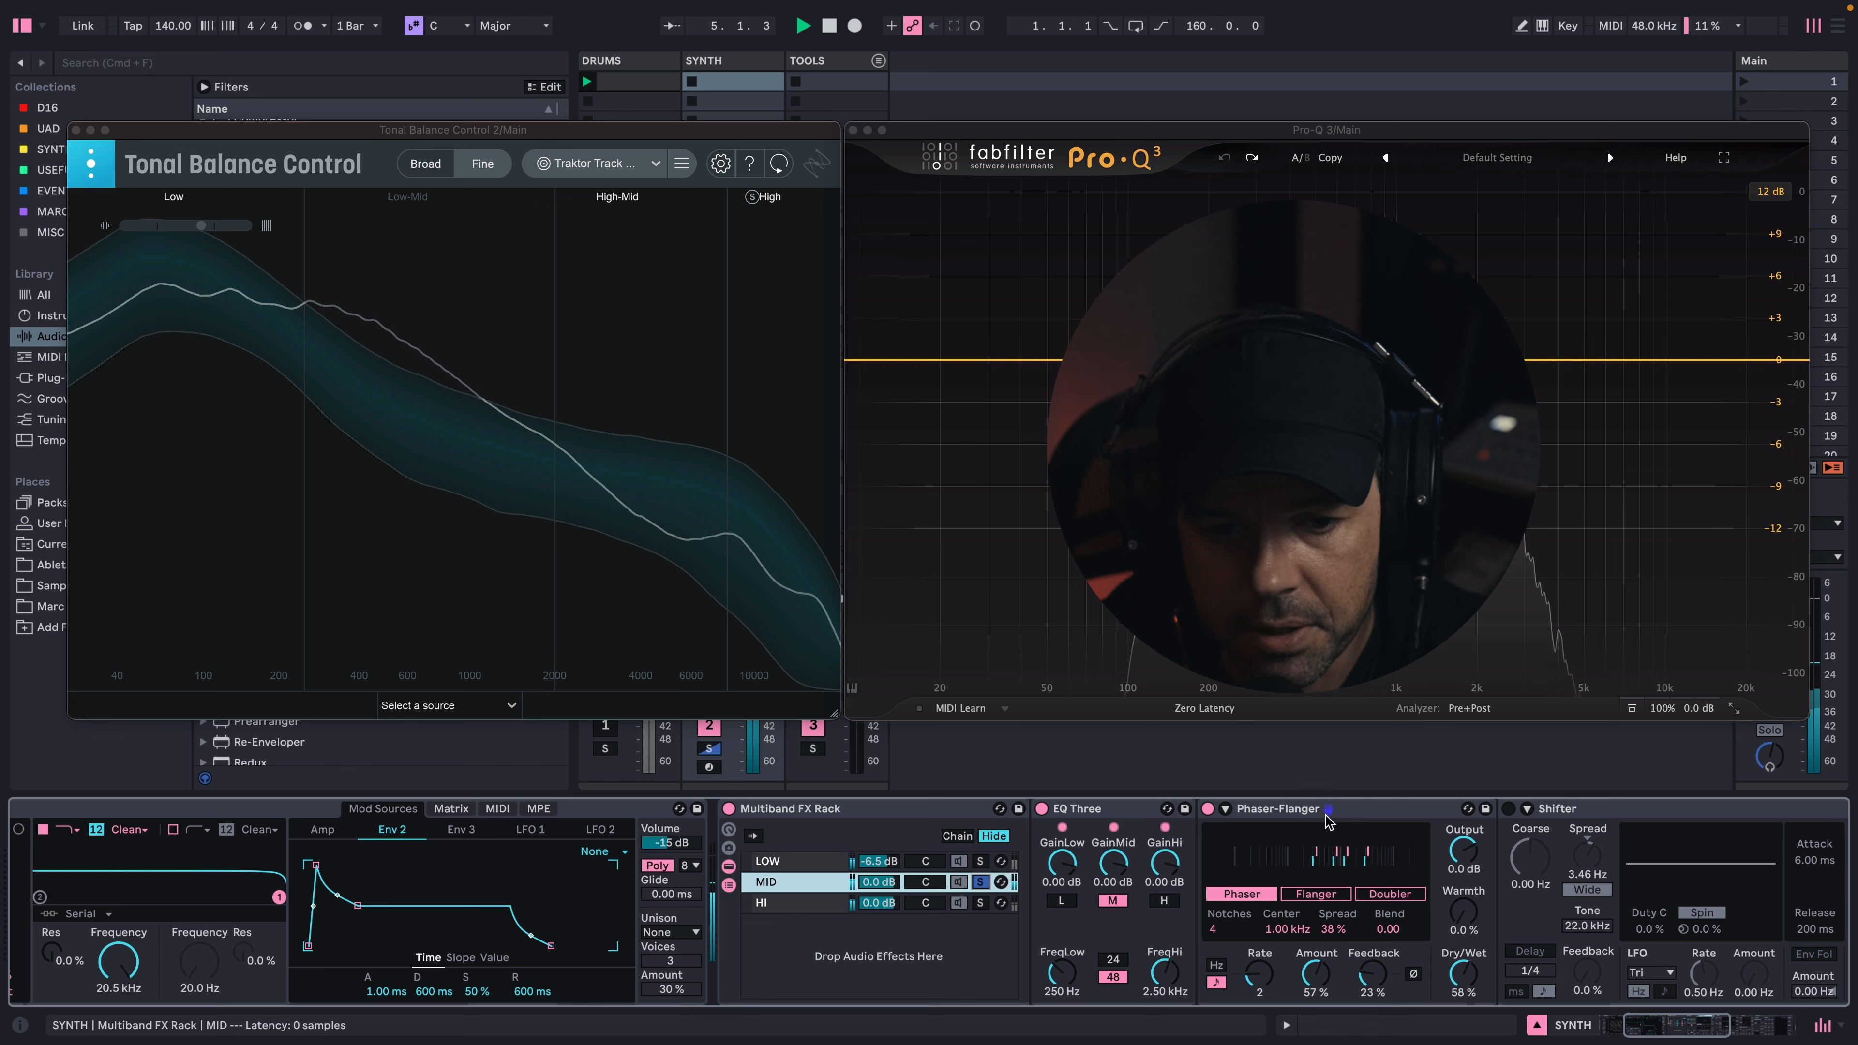
left_click(980, 862)
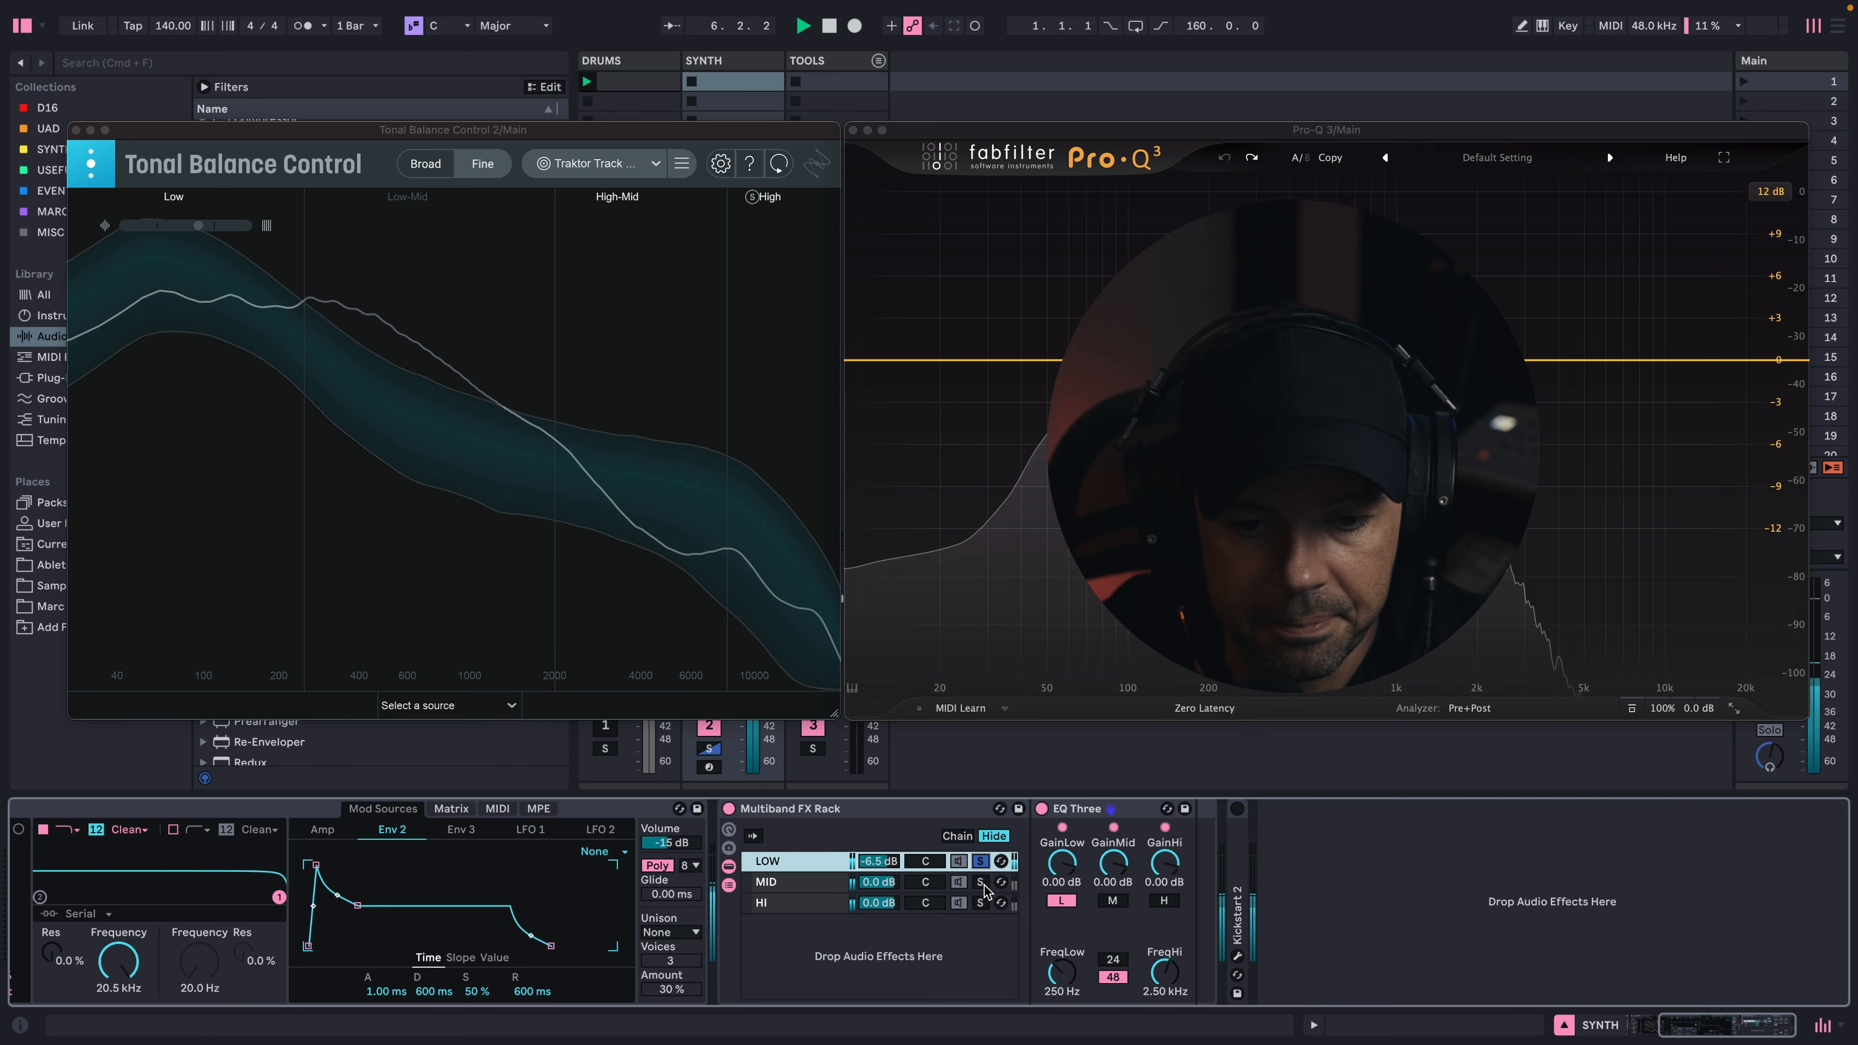
left_click(980, 903)
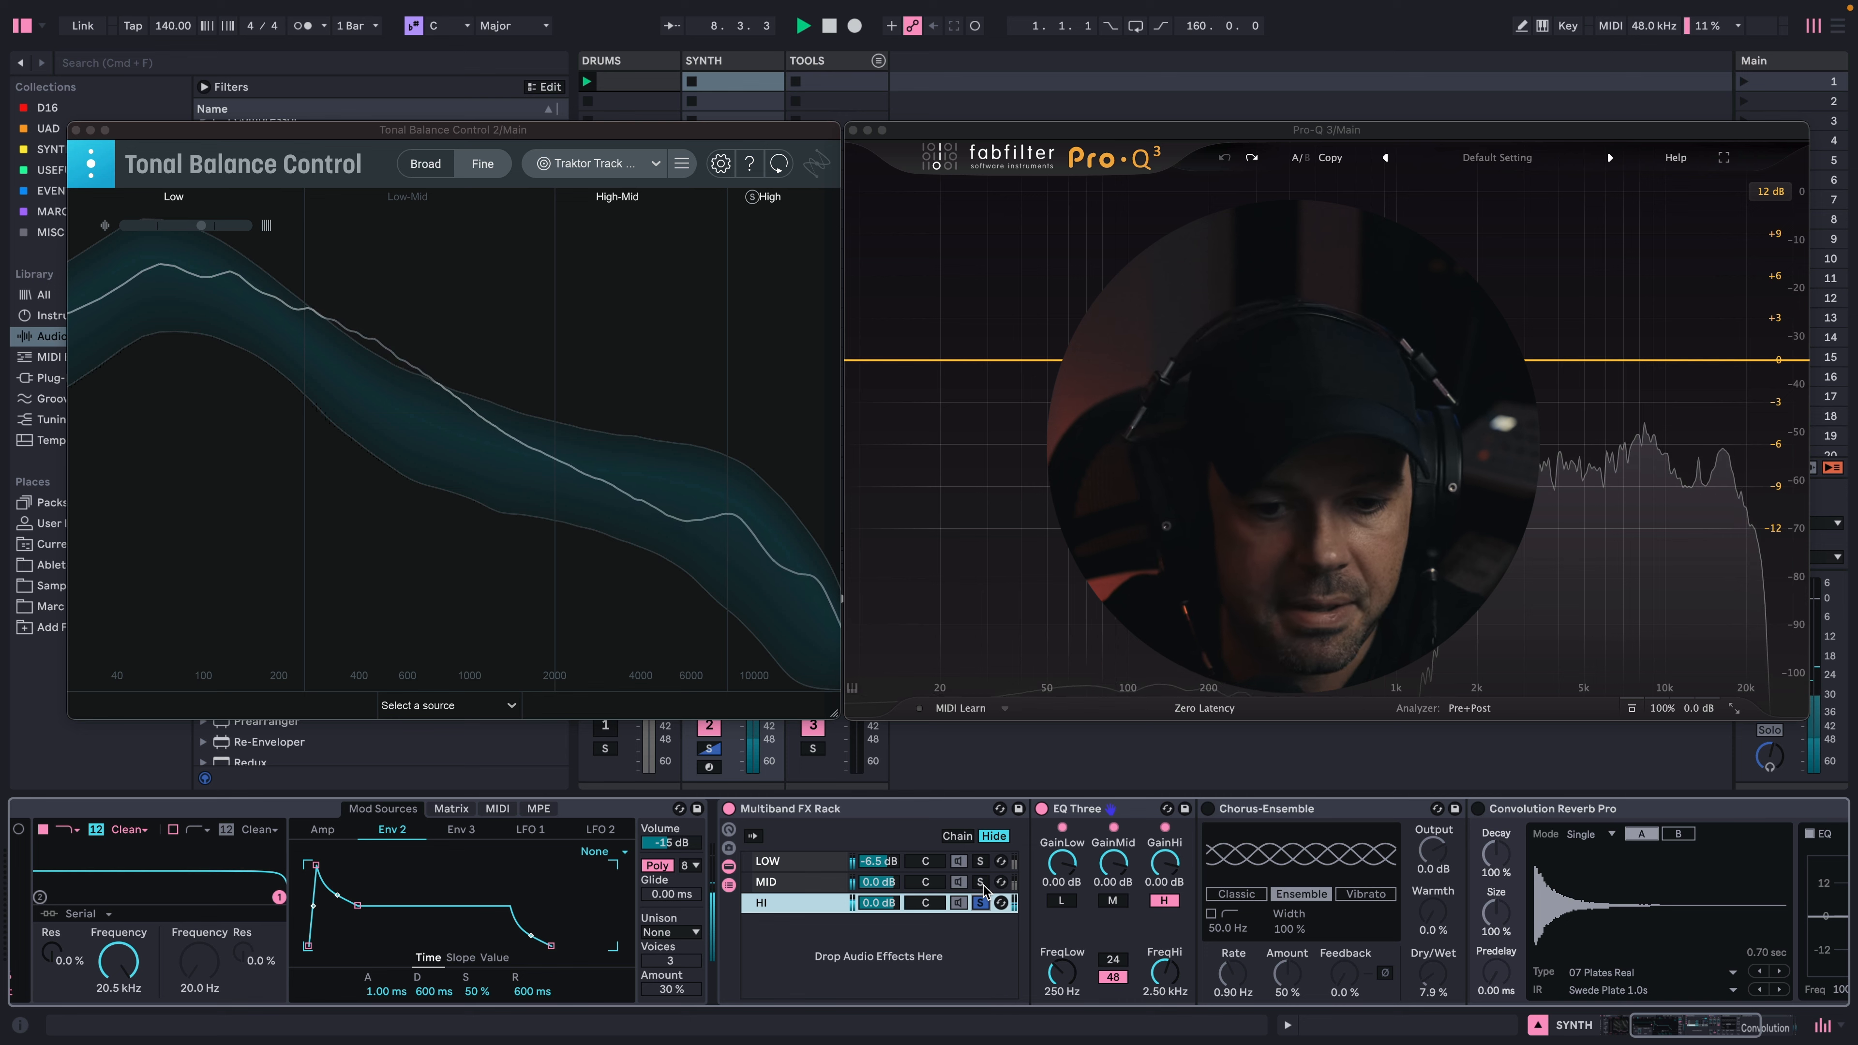
left_click(980, 882)
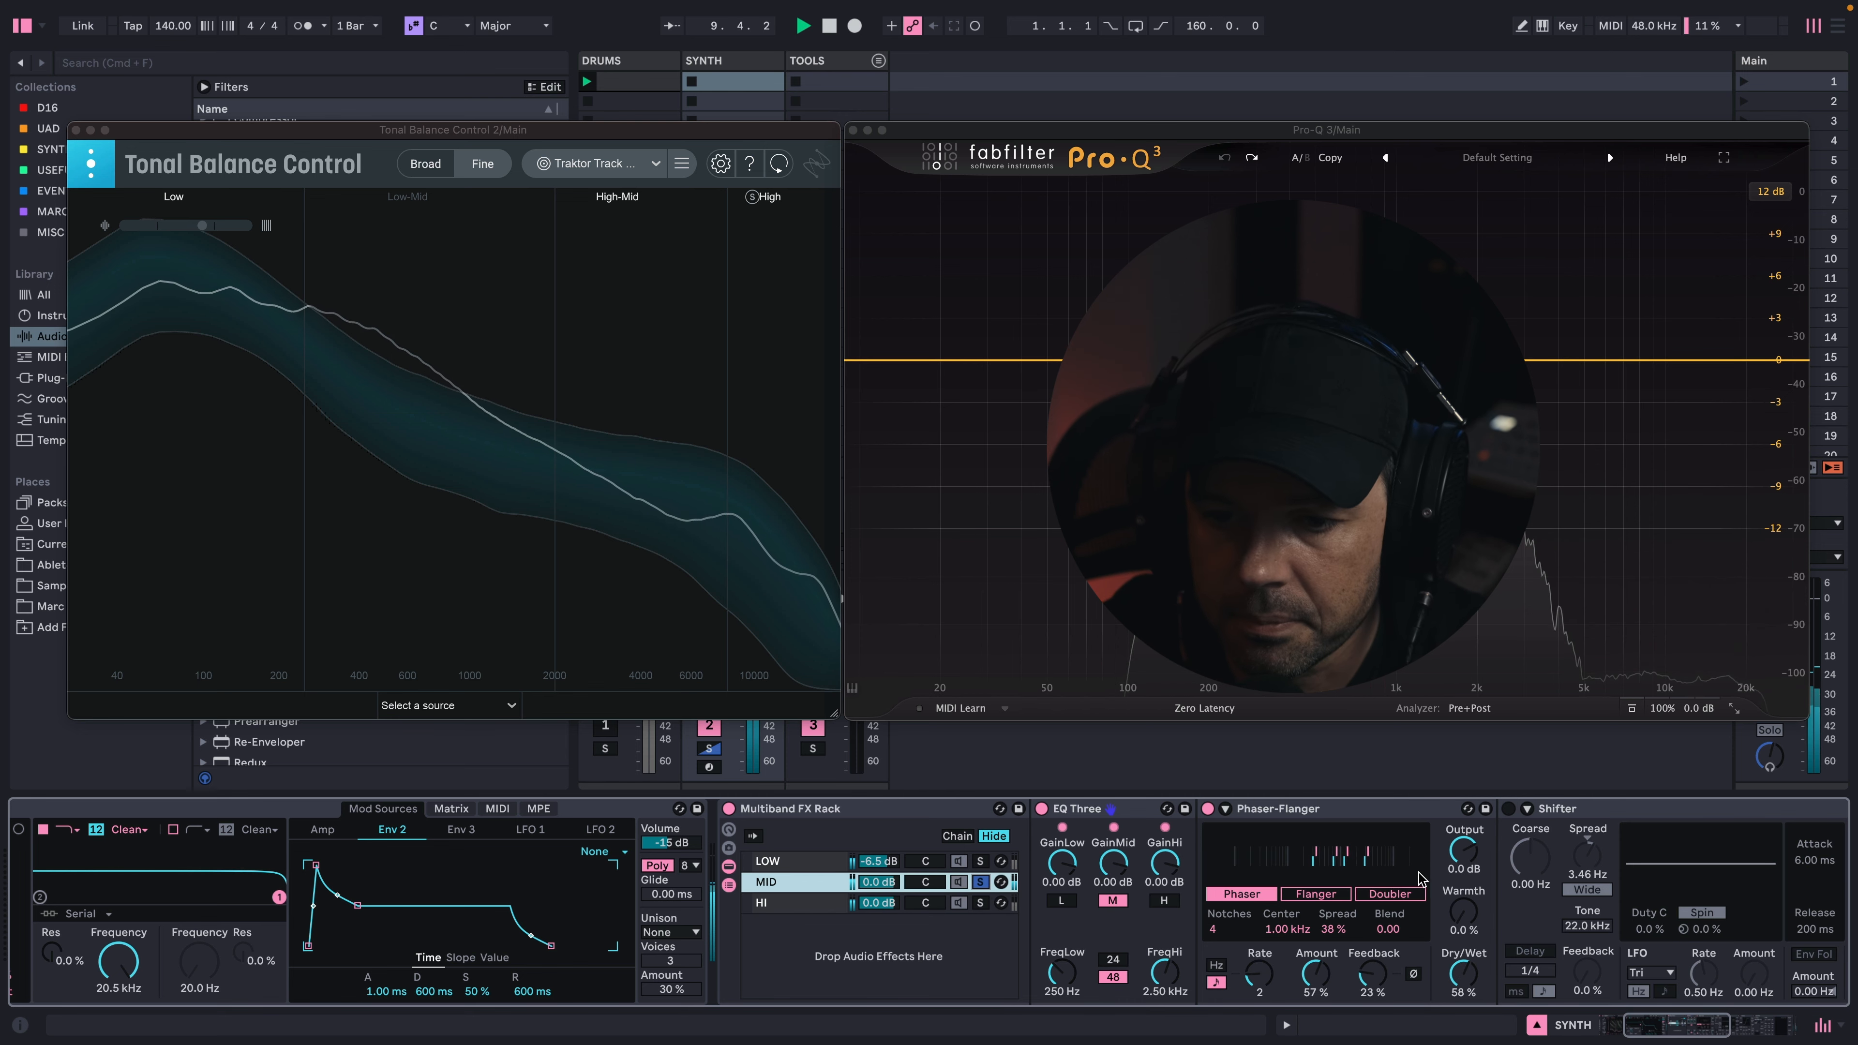
- Switch on the Shifter, Saturator and Spectral Time in the MID chain while listening, and stop playback
scroll(1501, 844, "right", 5)
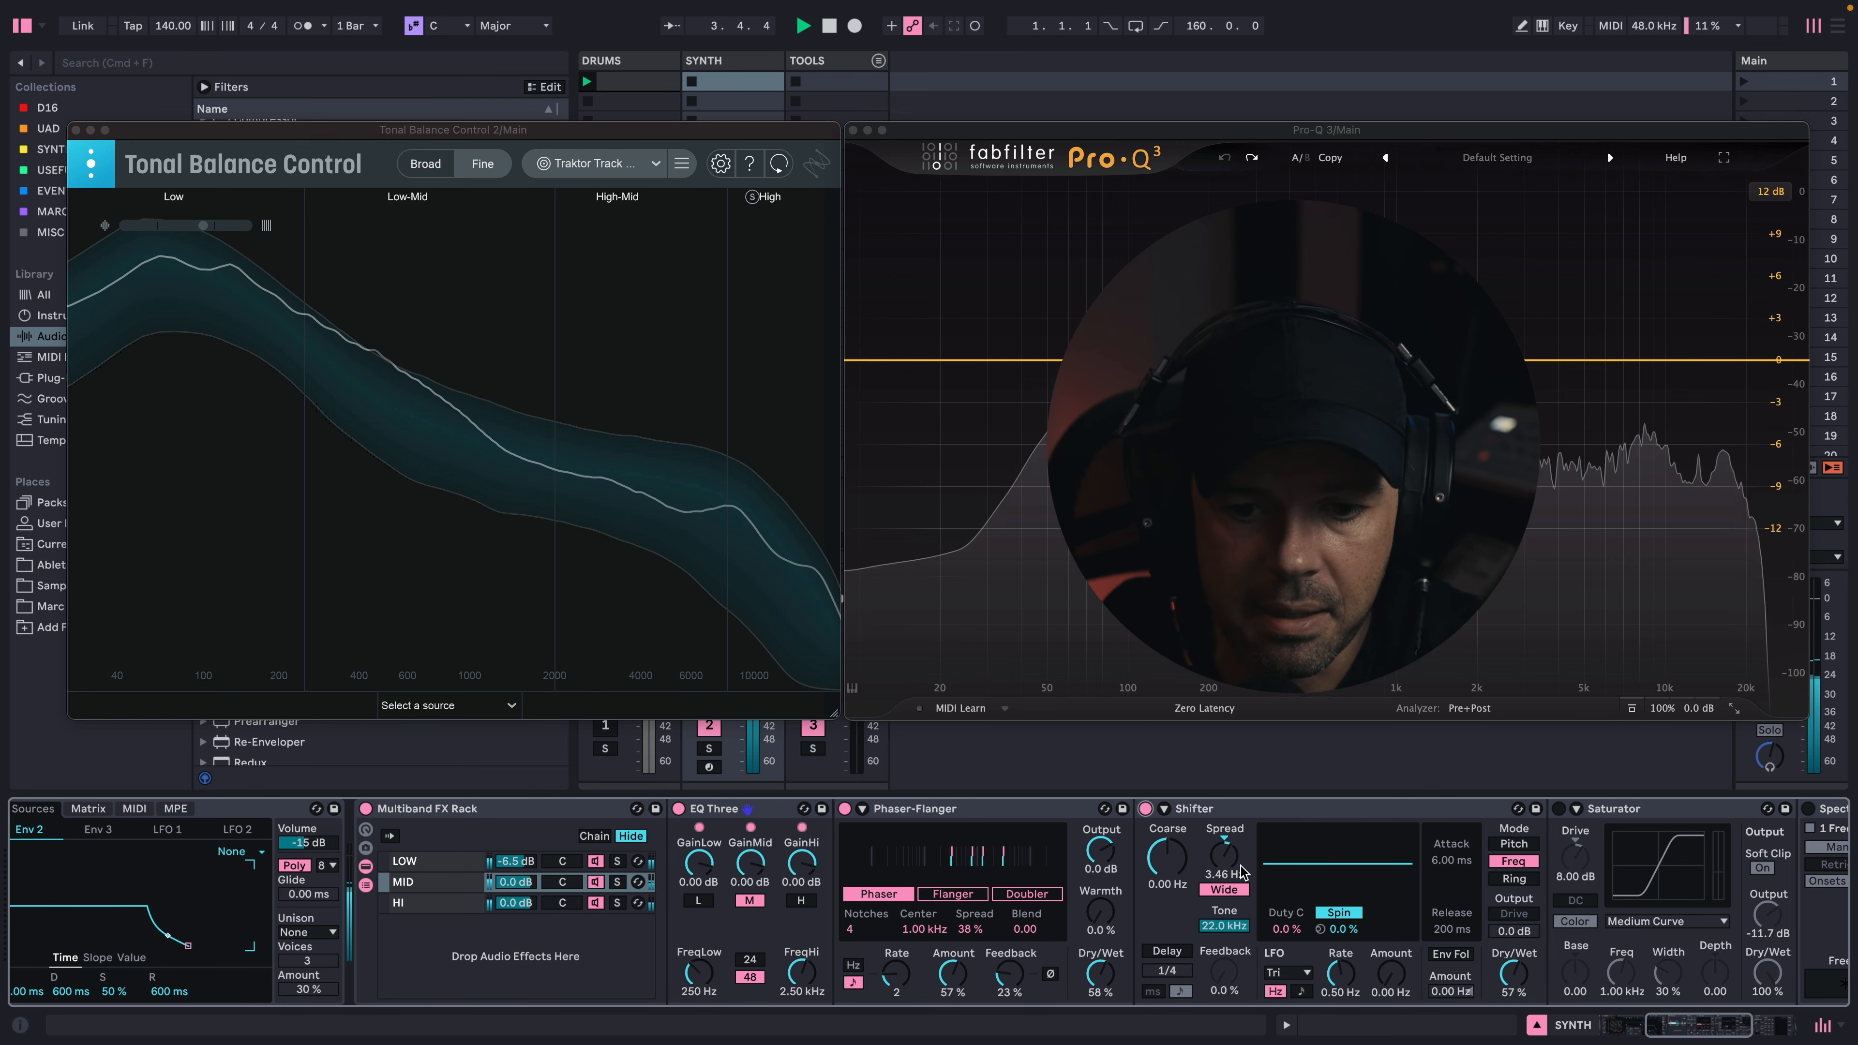
scroll(1419, 921, "right", 6)
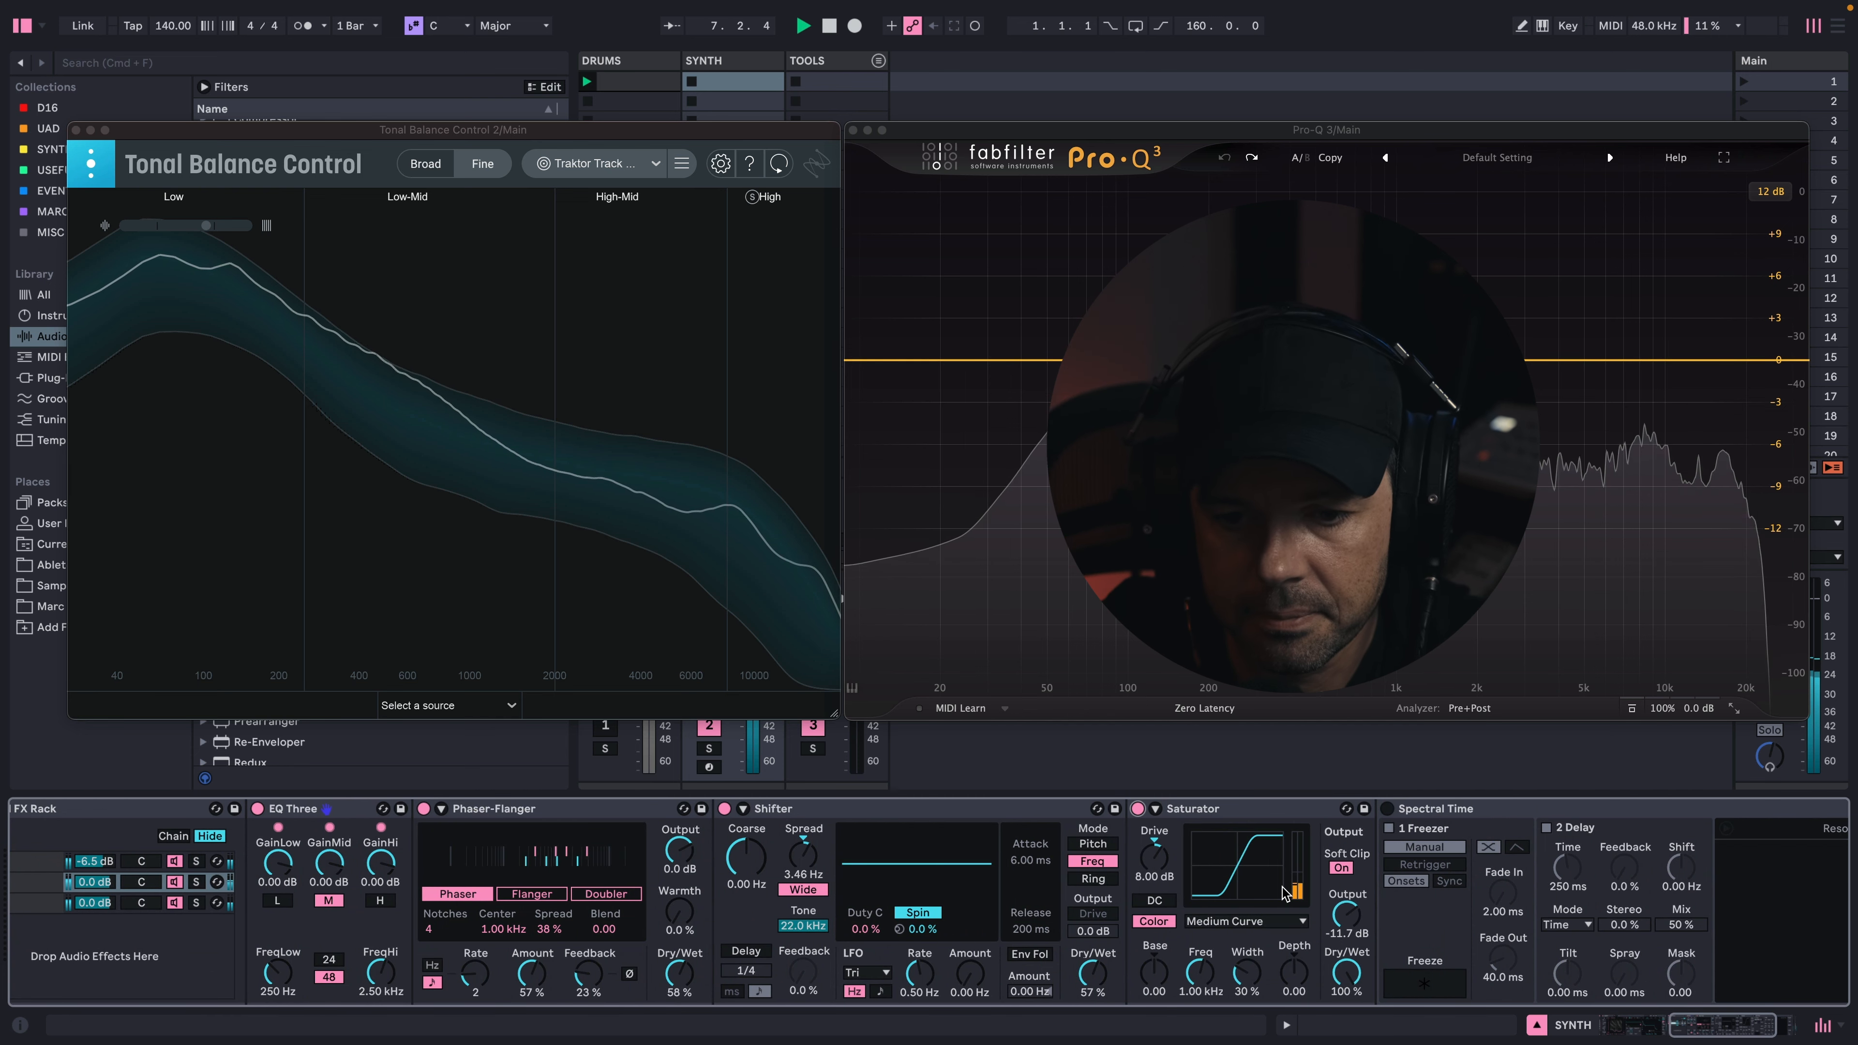
scroll(1083, 812, "right", 5)
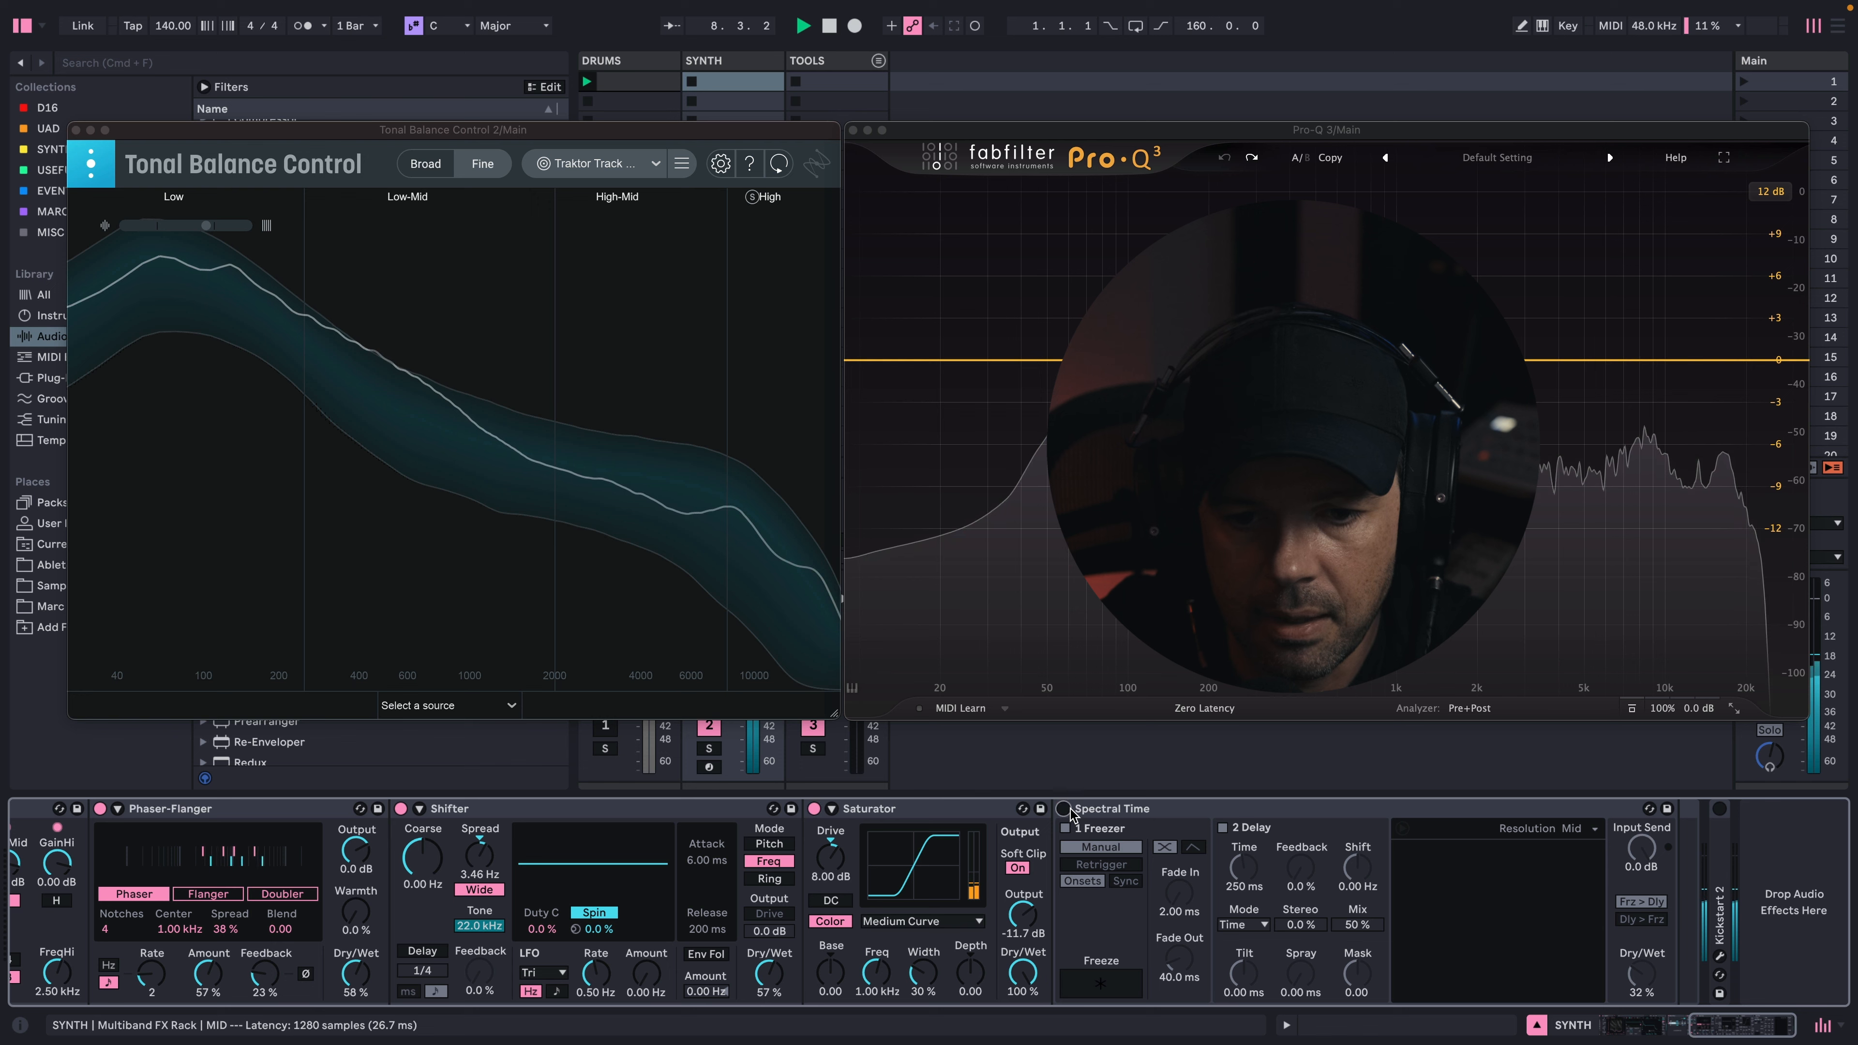
left_click(1065, 809)
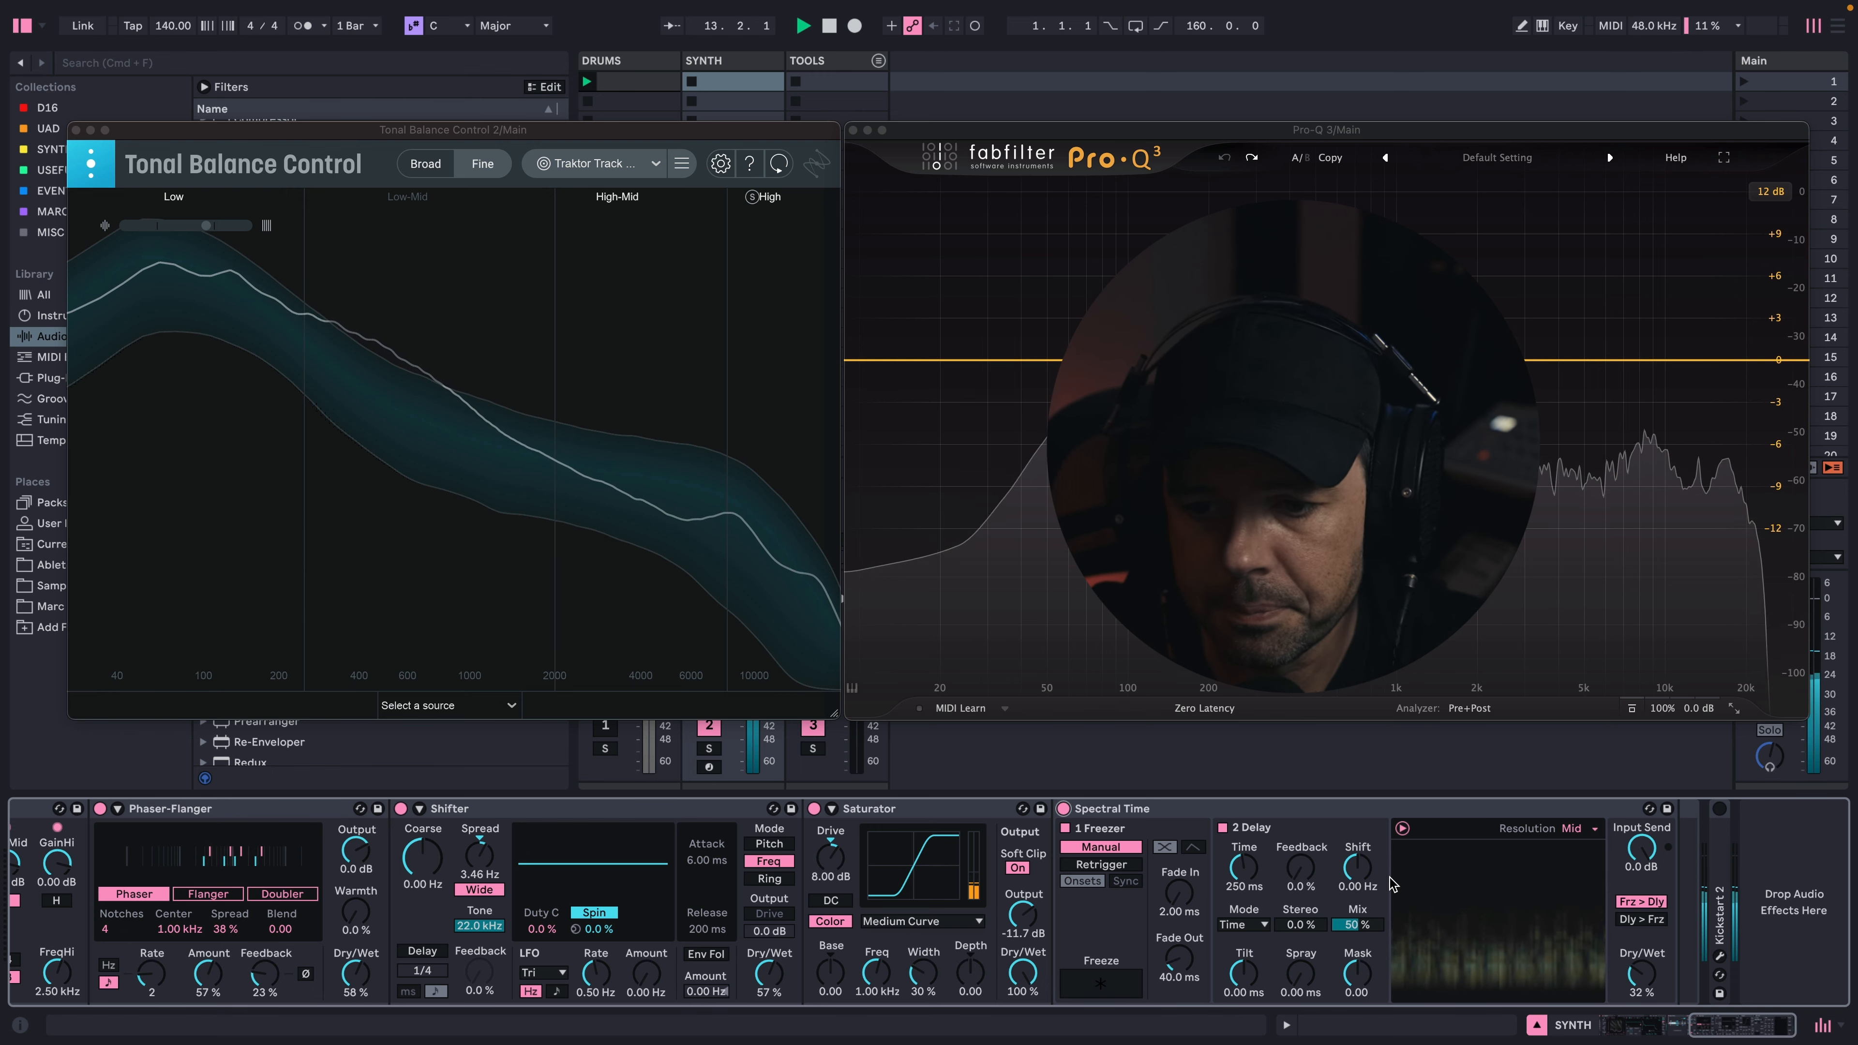
scroll(1392, 884, "left", 15)
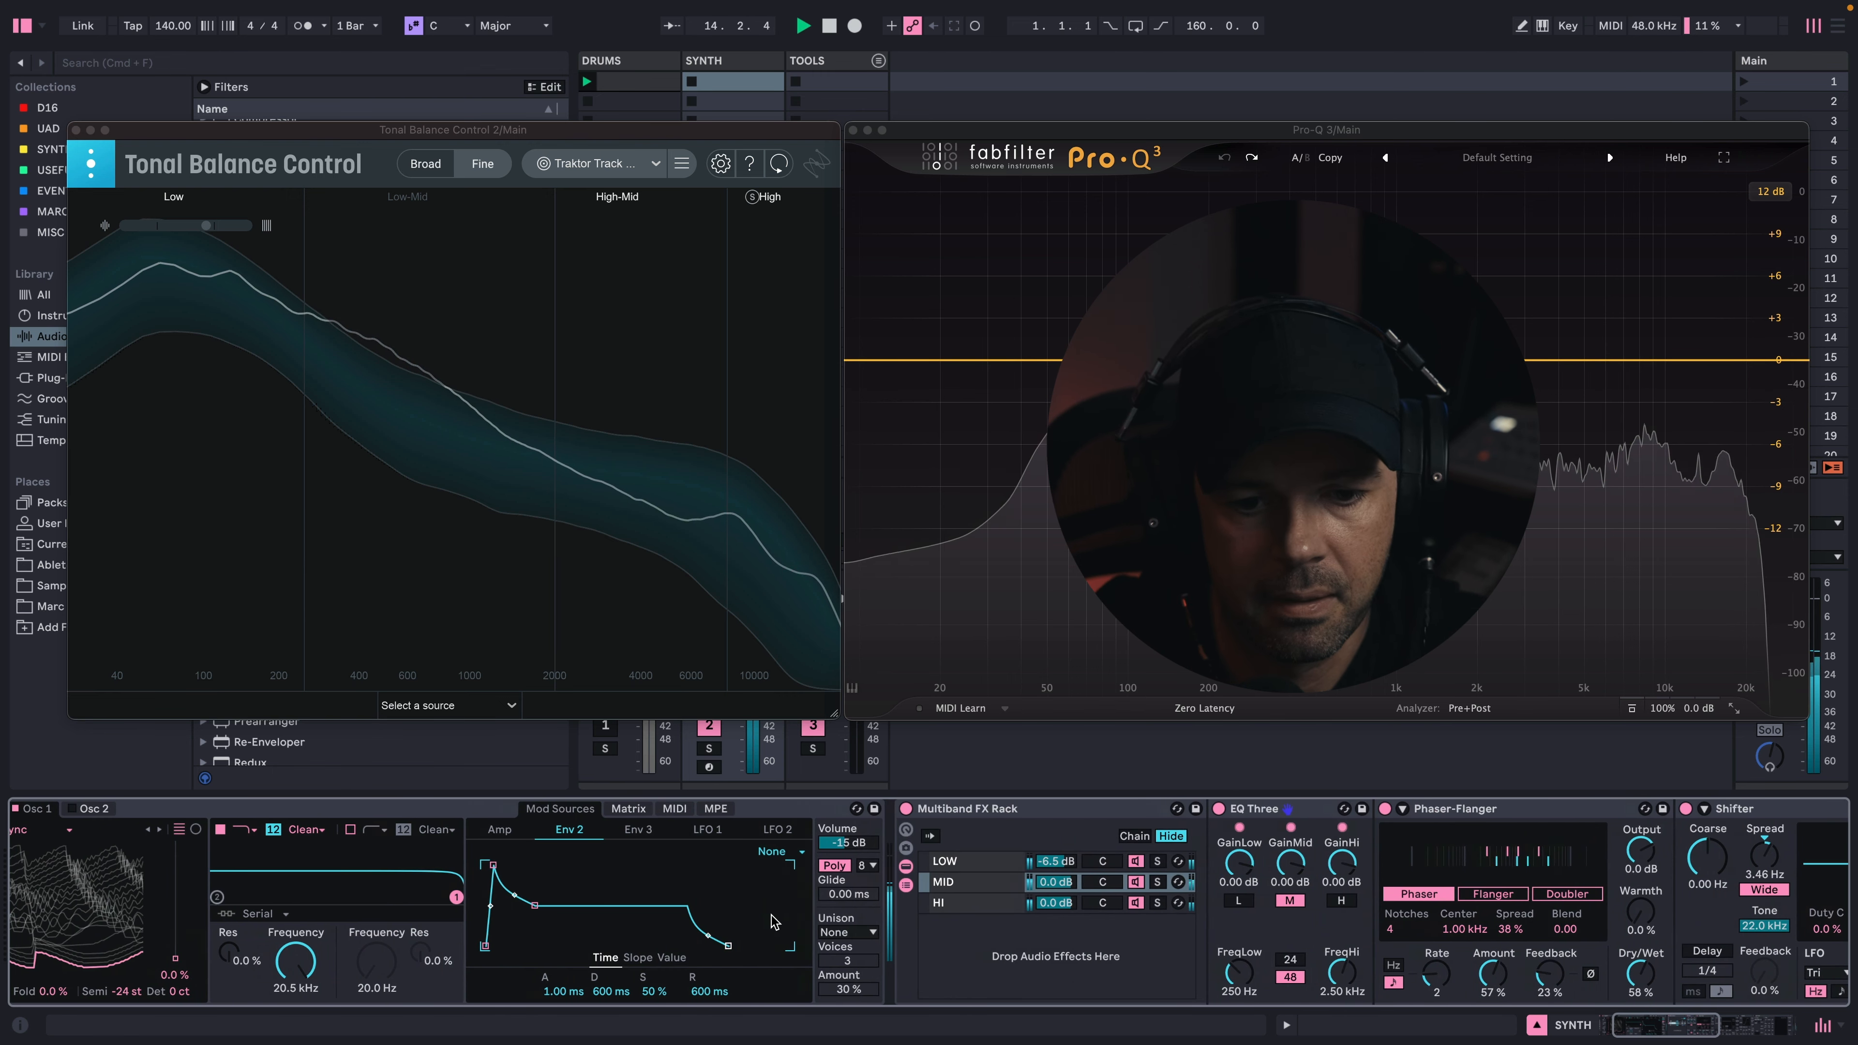
key("space")
- In the HI chain, switch on Chorus-Ensemble and Convolution Reverb Pro while listening to the result
left_click(987, 905)
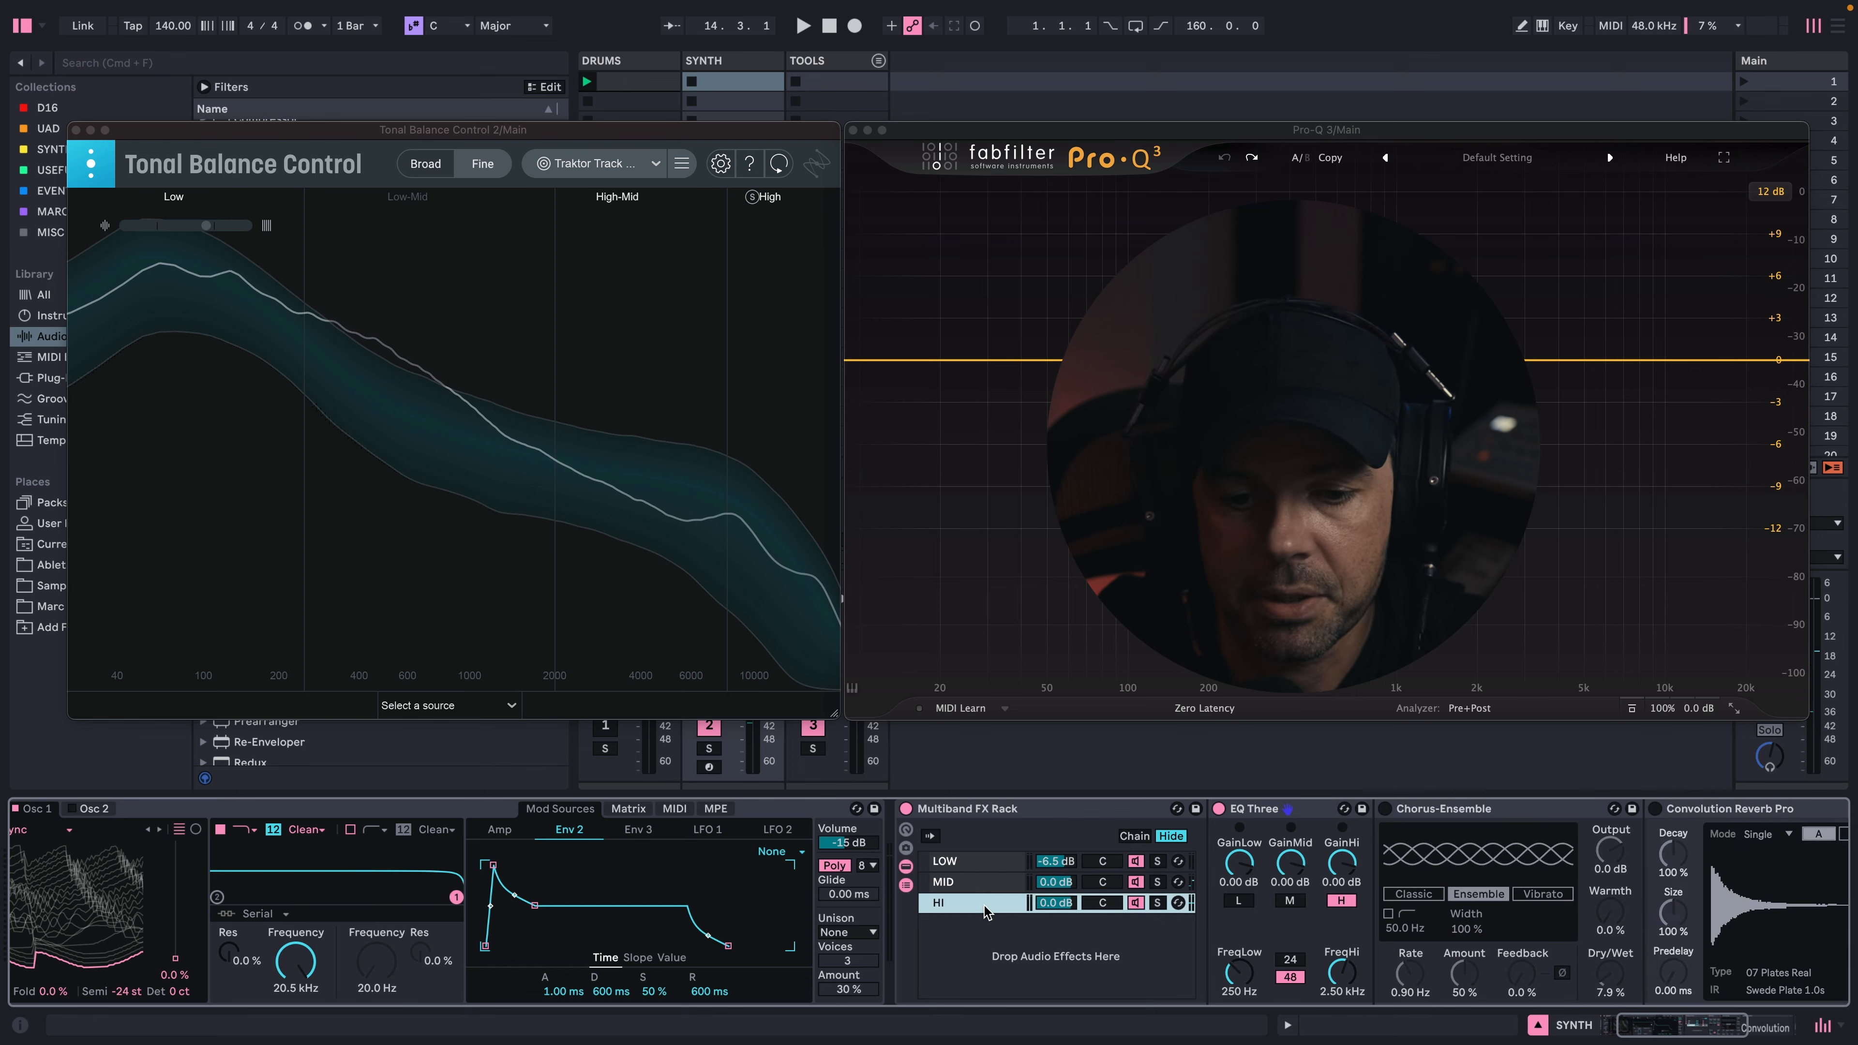
scroll(1277, 917, "right", 10)
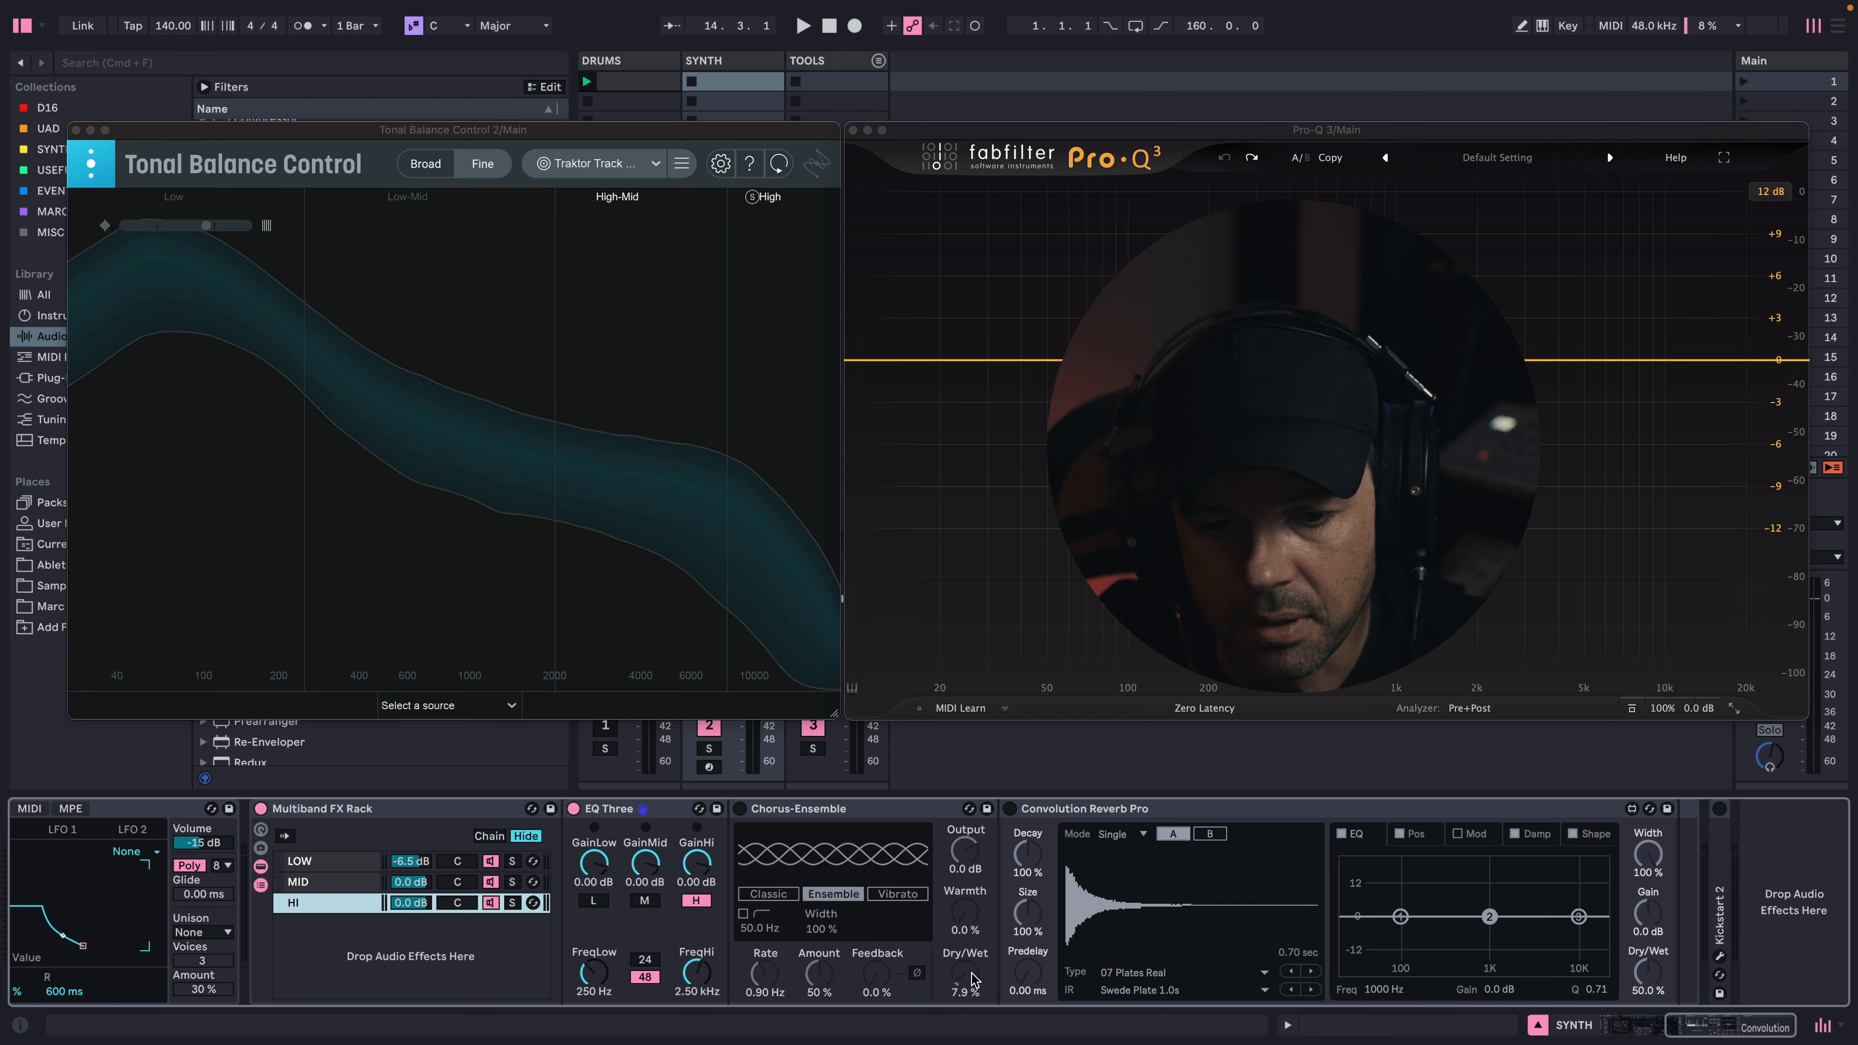
key("space")
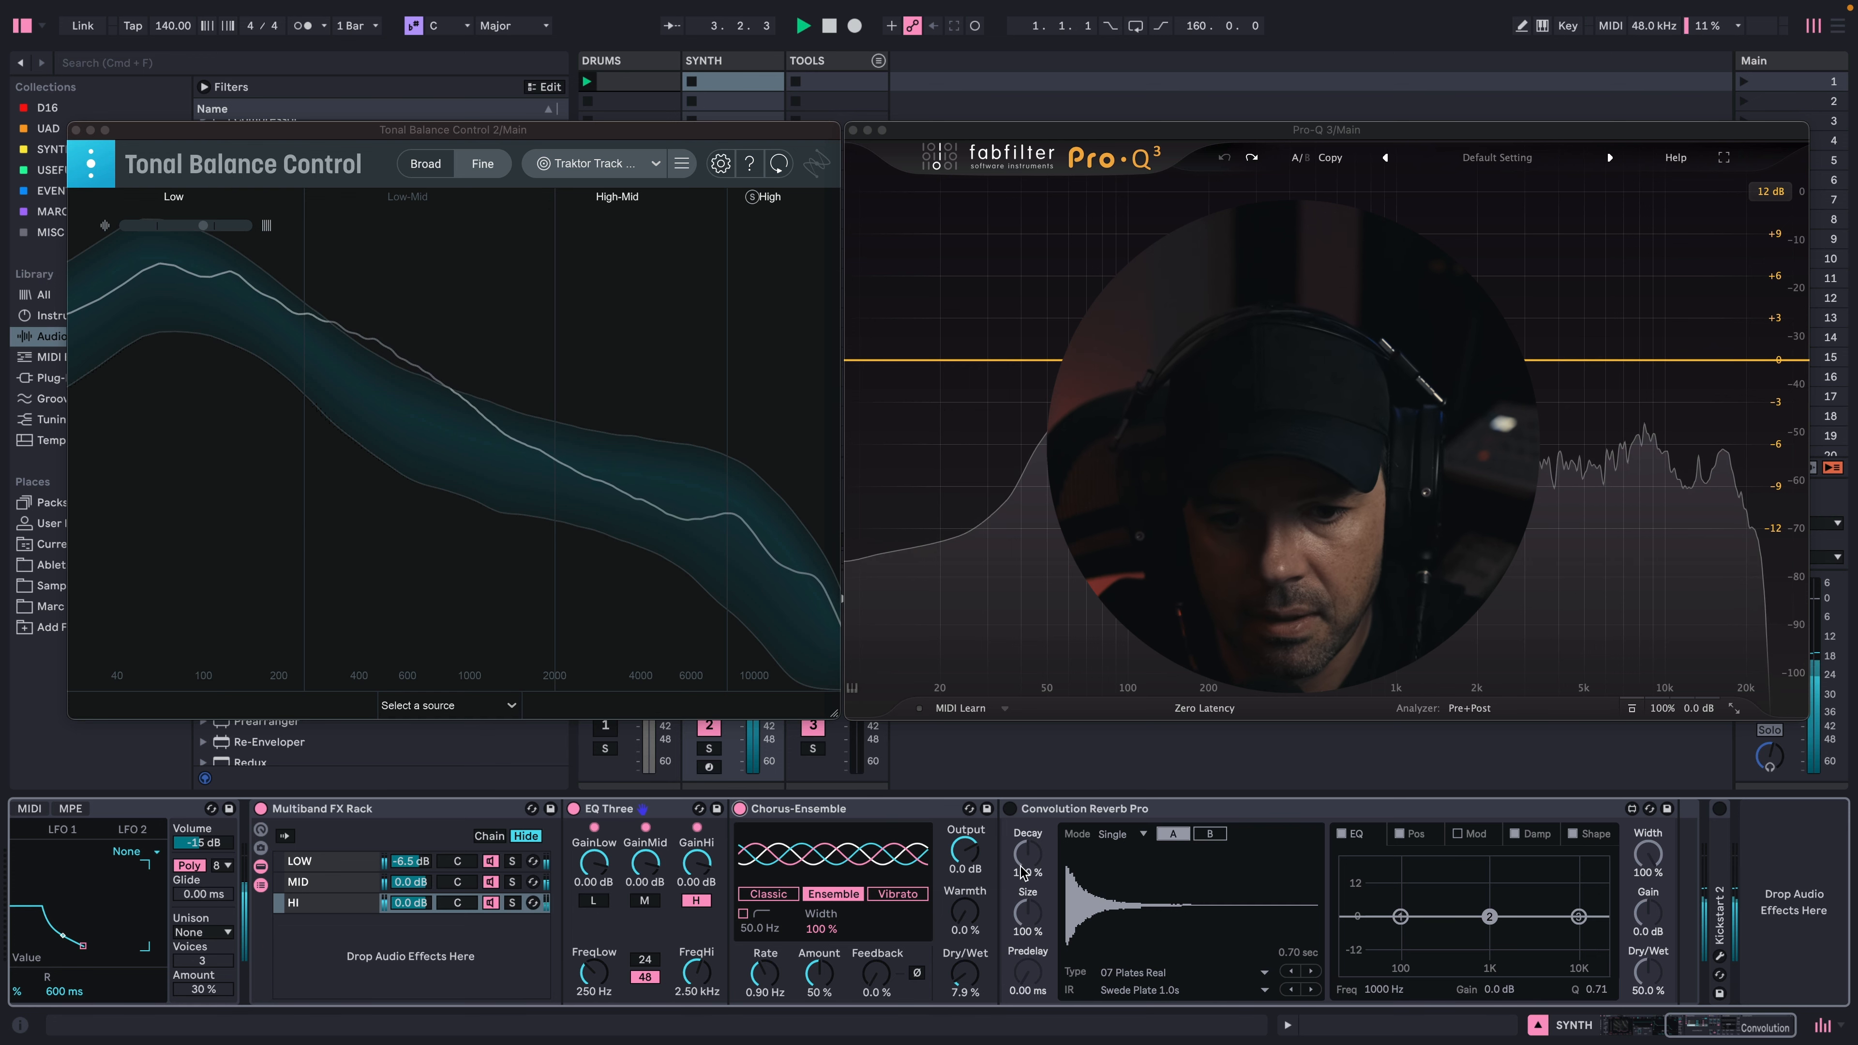
left_click(1261, 819)
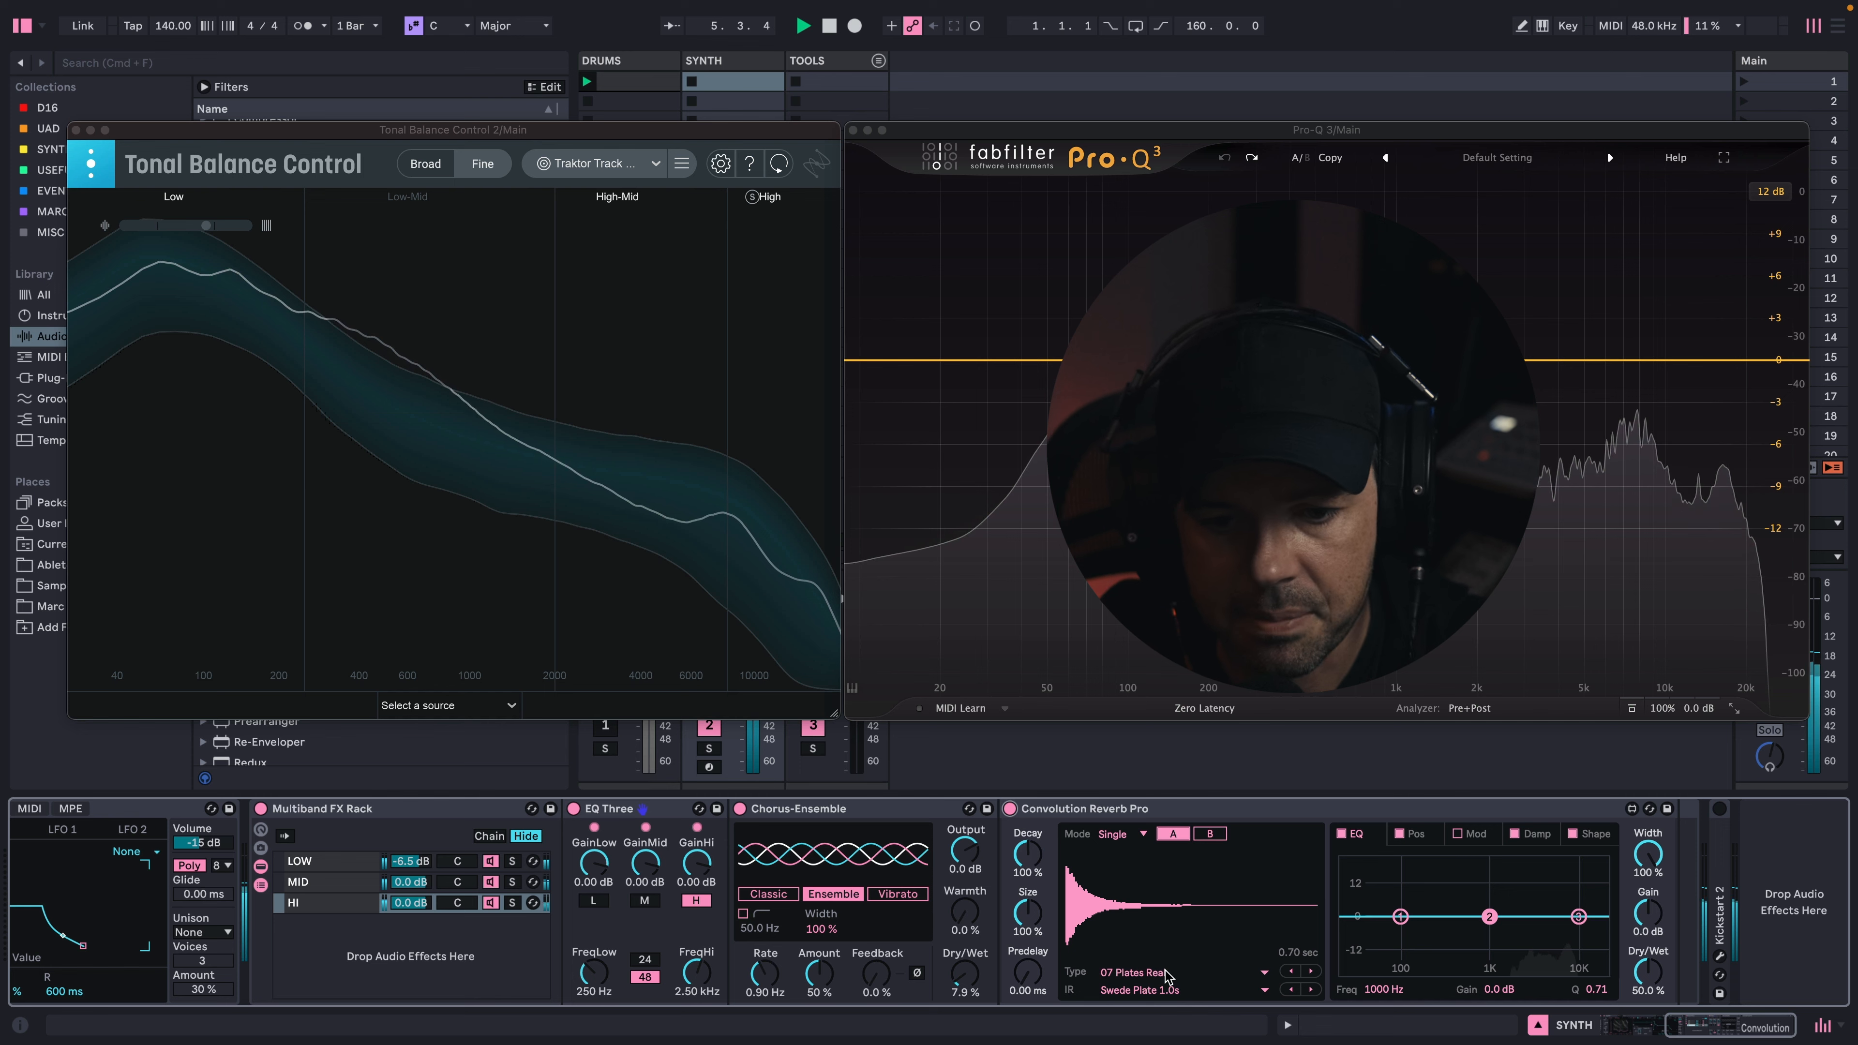
key("space")
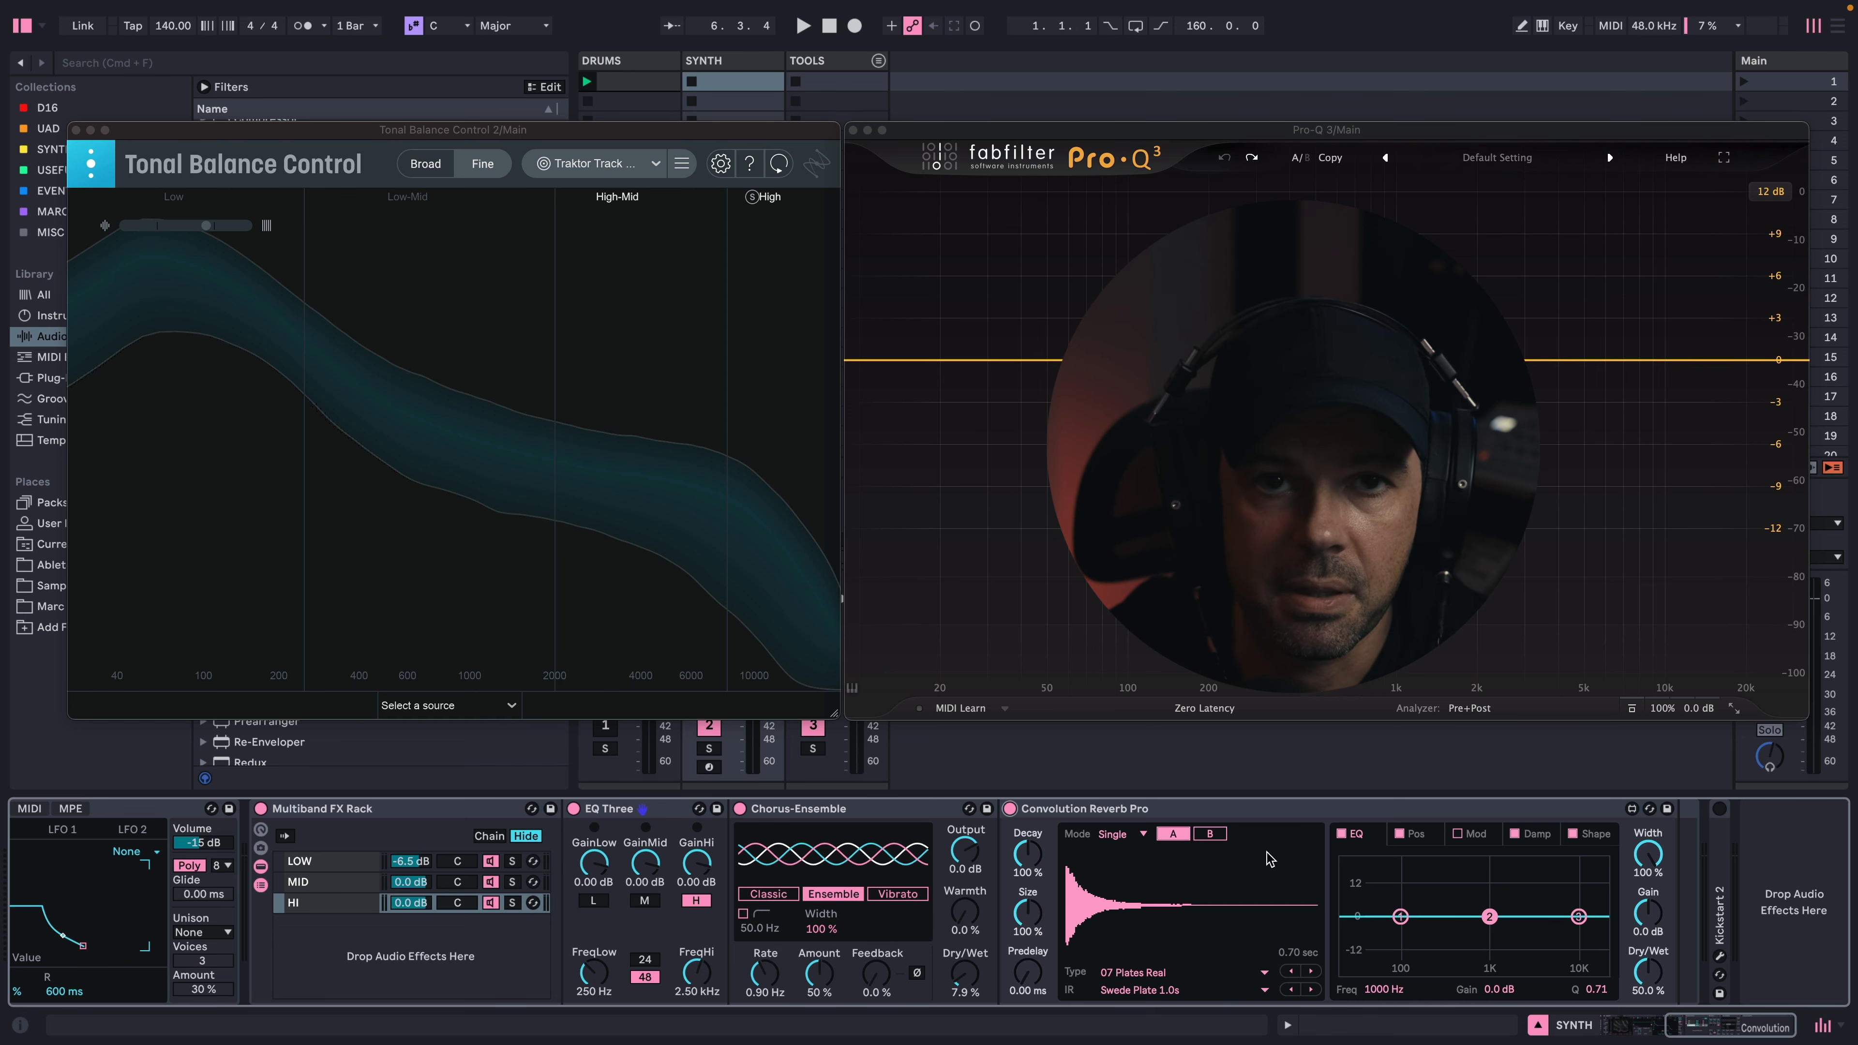
- During playback, fold the Multiband FX Rack and switch on Kickstart 2 behind it on the SYNTH track
key("space")
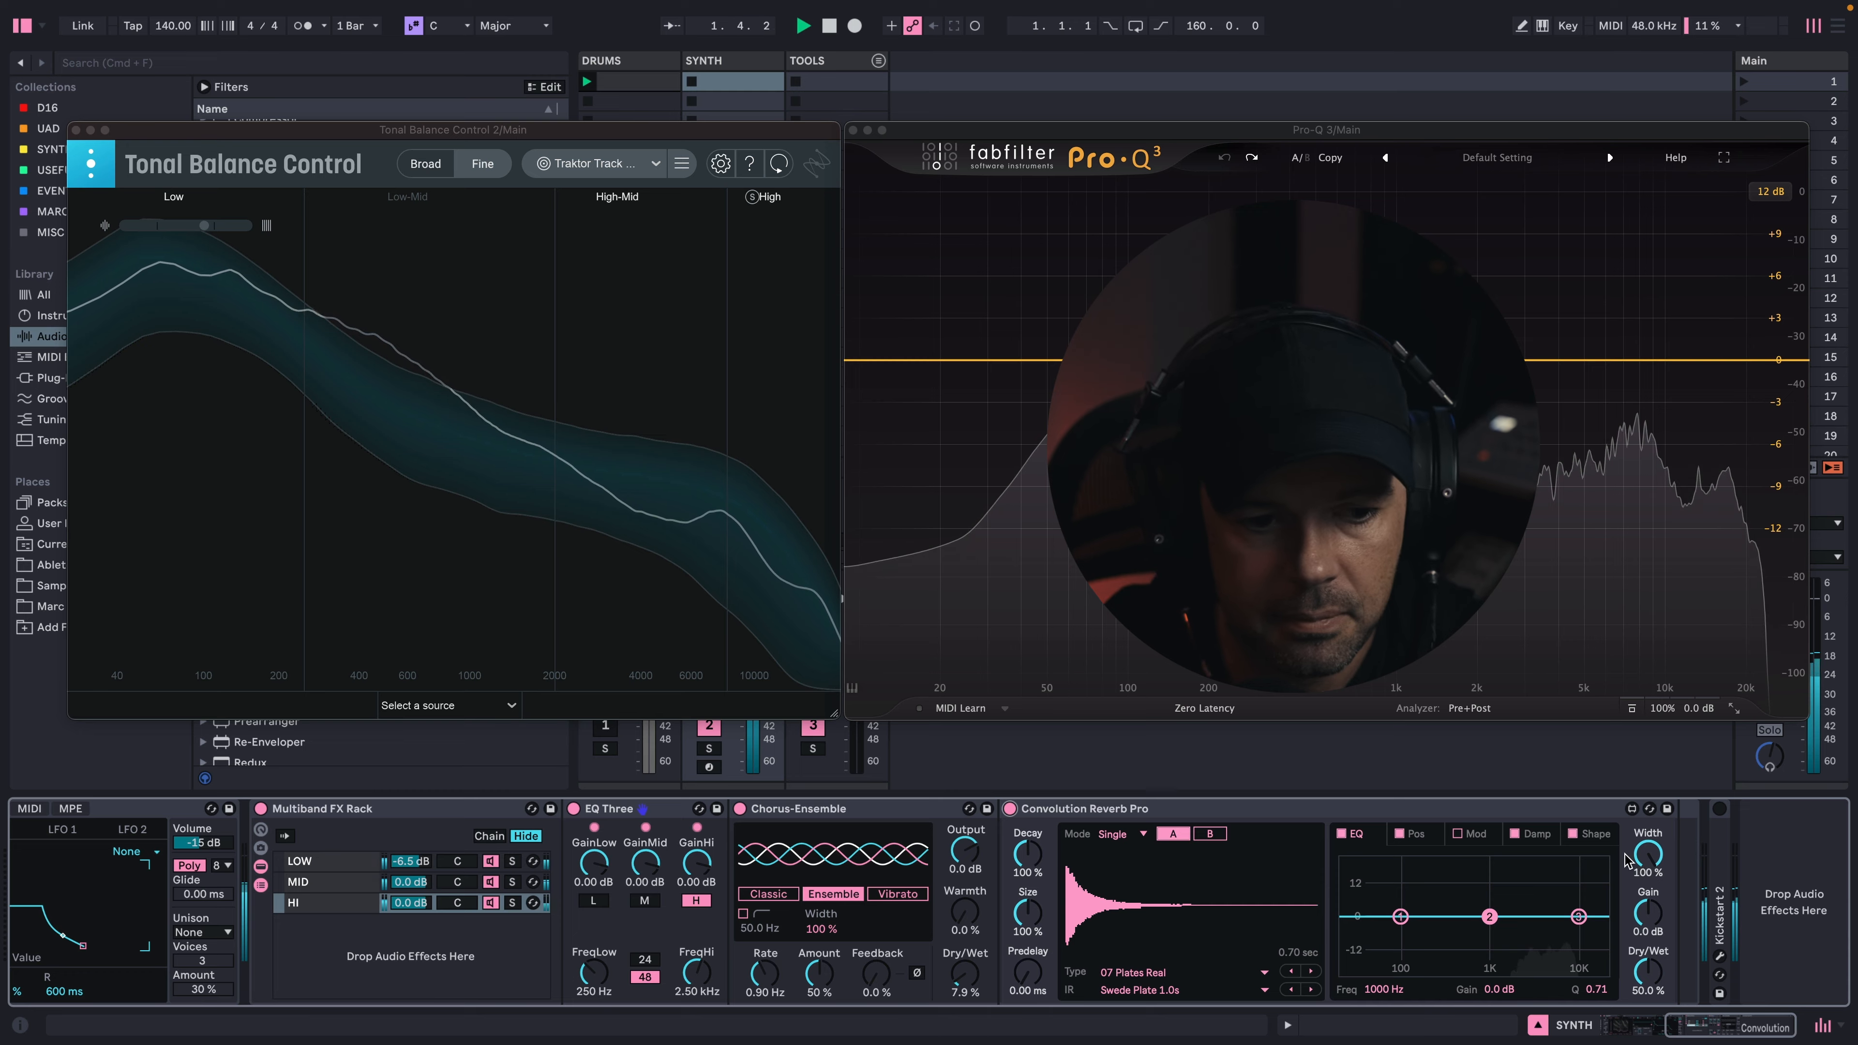
scroll(1625, 860, "left", 3)
left_click(883, 813)
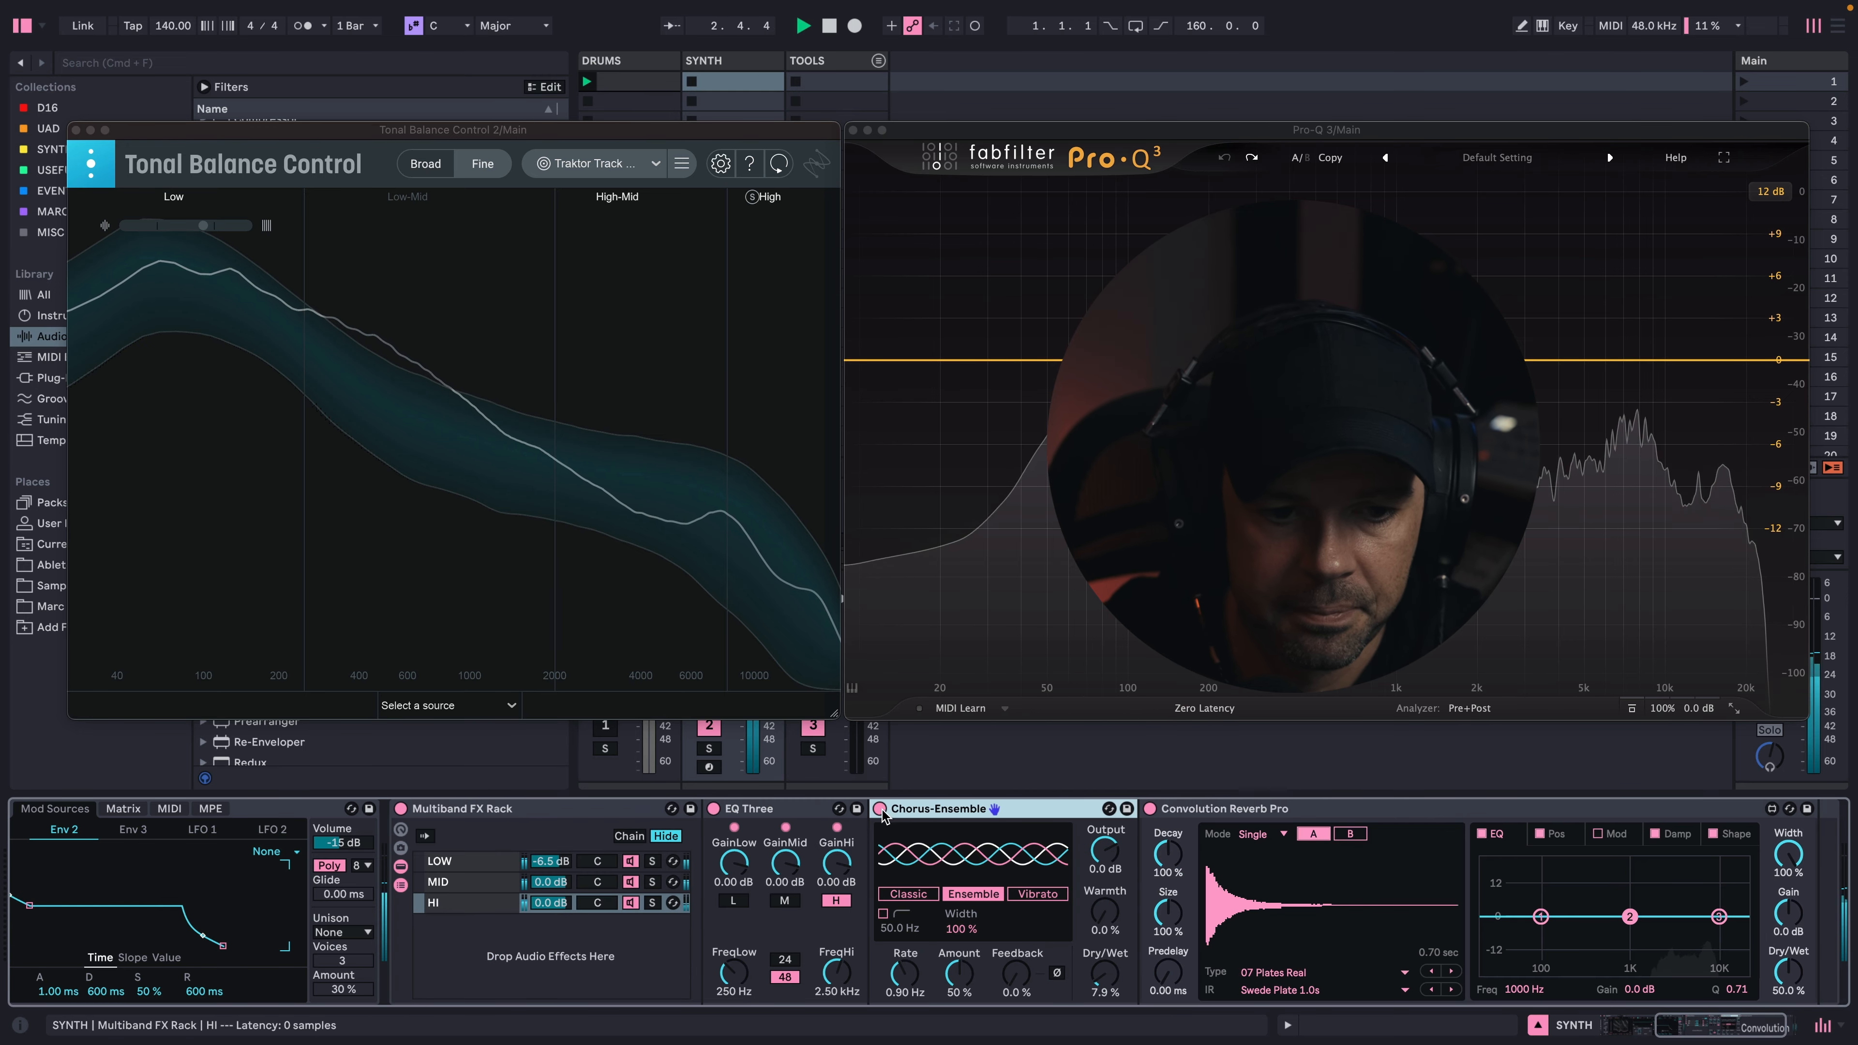
double_click(512, 808)
scroll(622, 835, "left", 5)
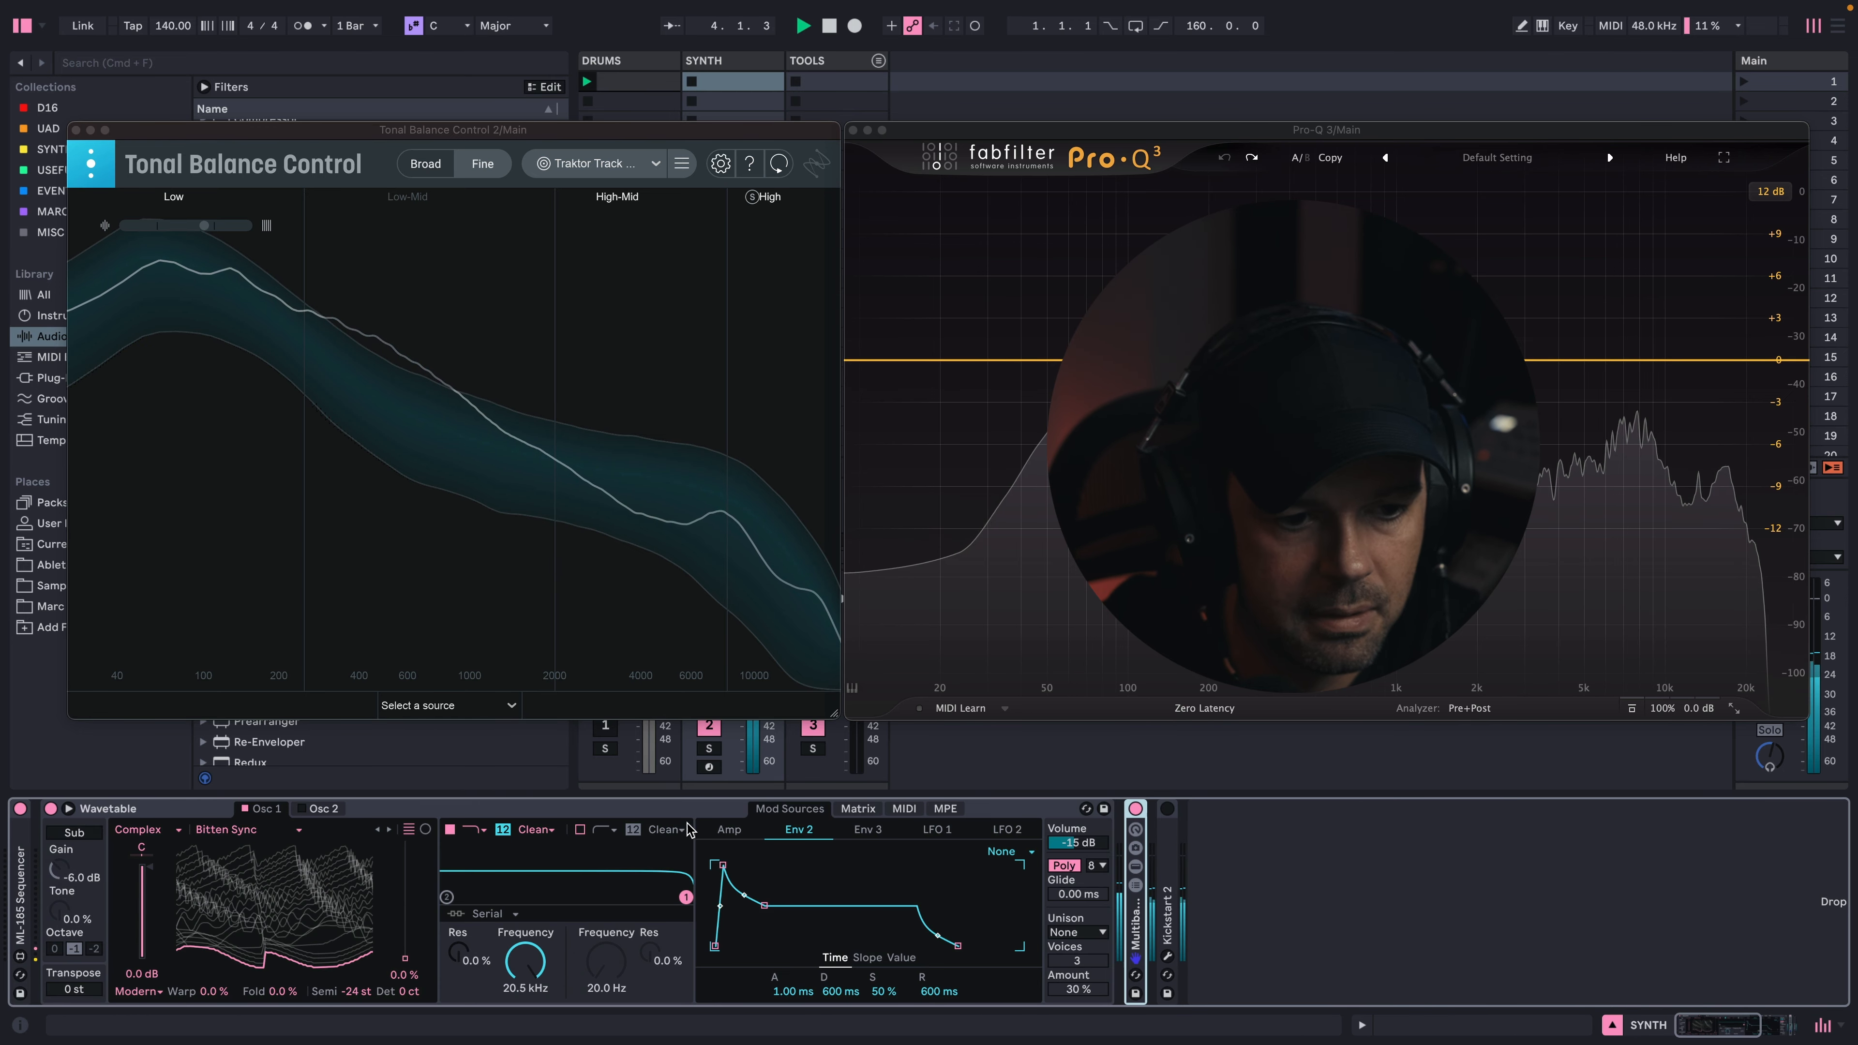
left_click(1137, 809)
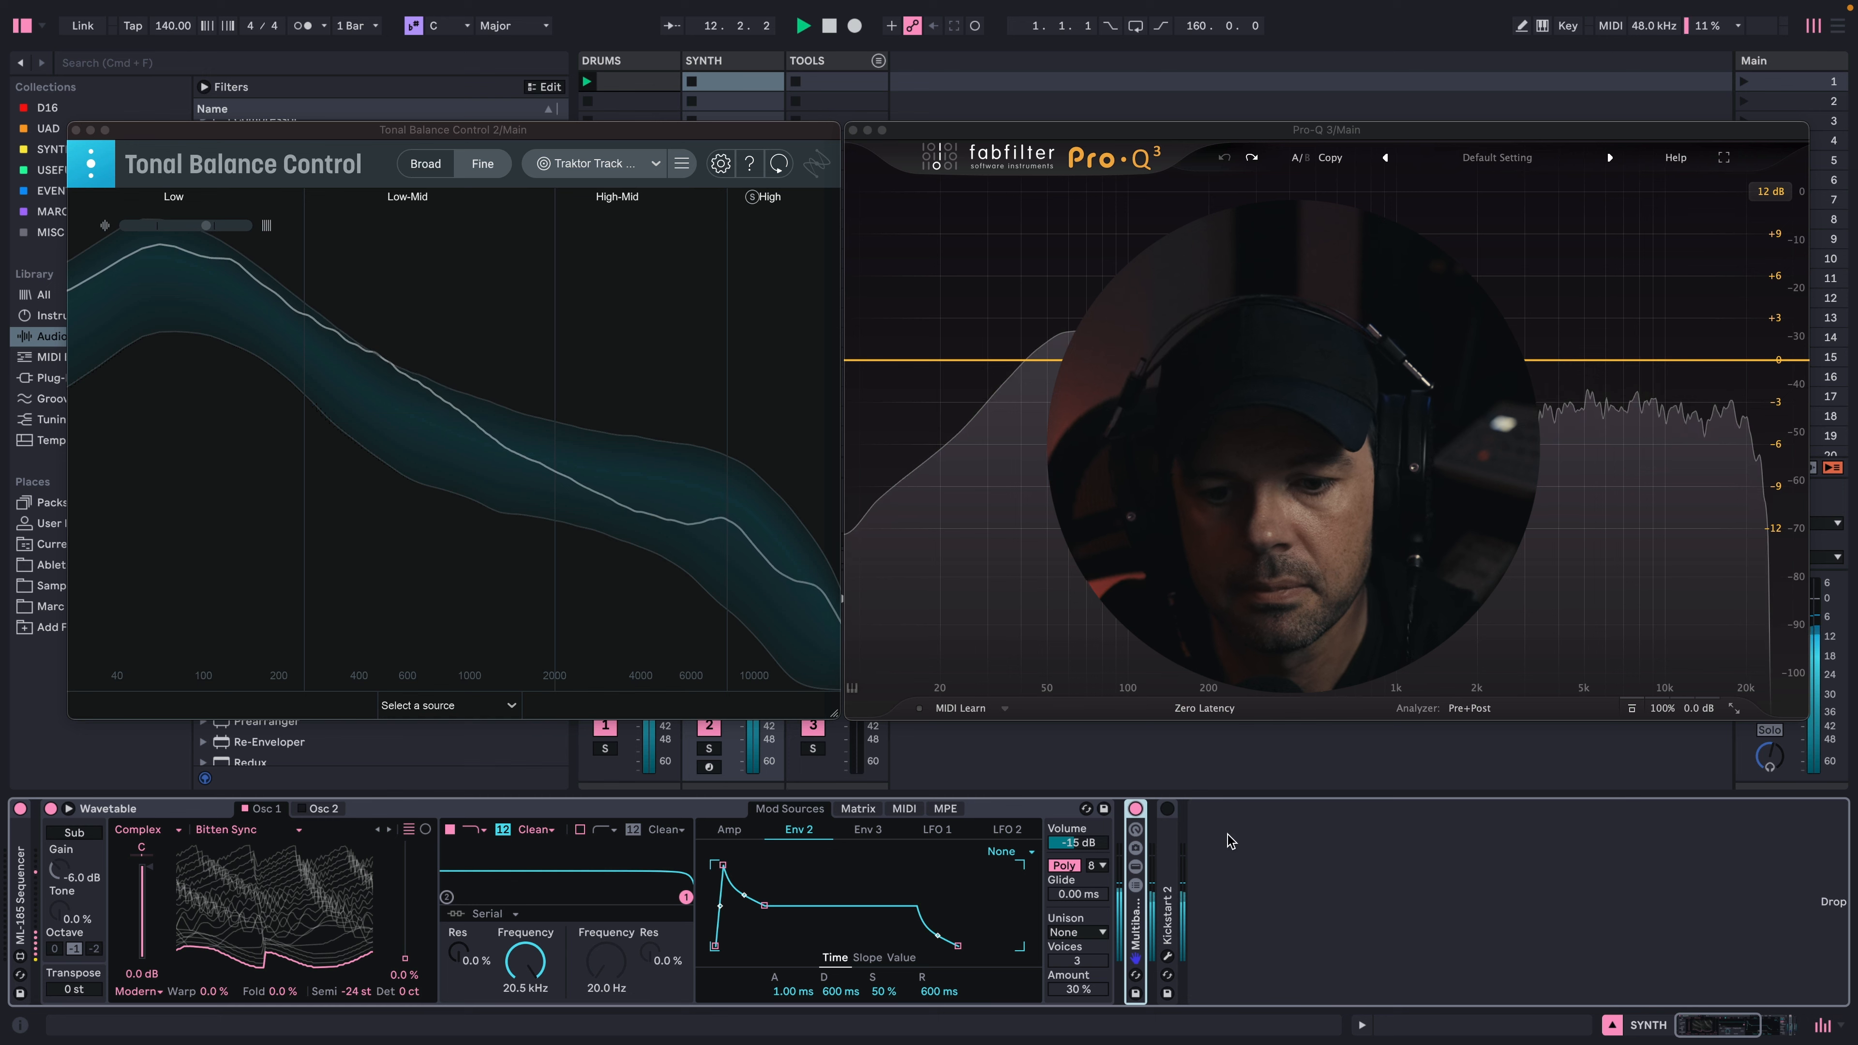
left_click(1168, 809)
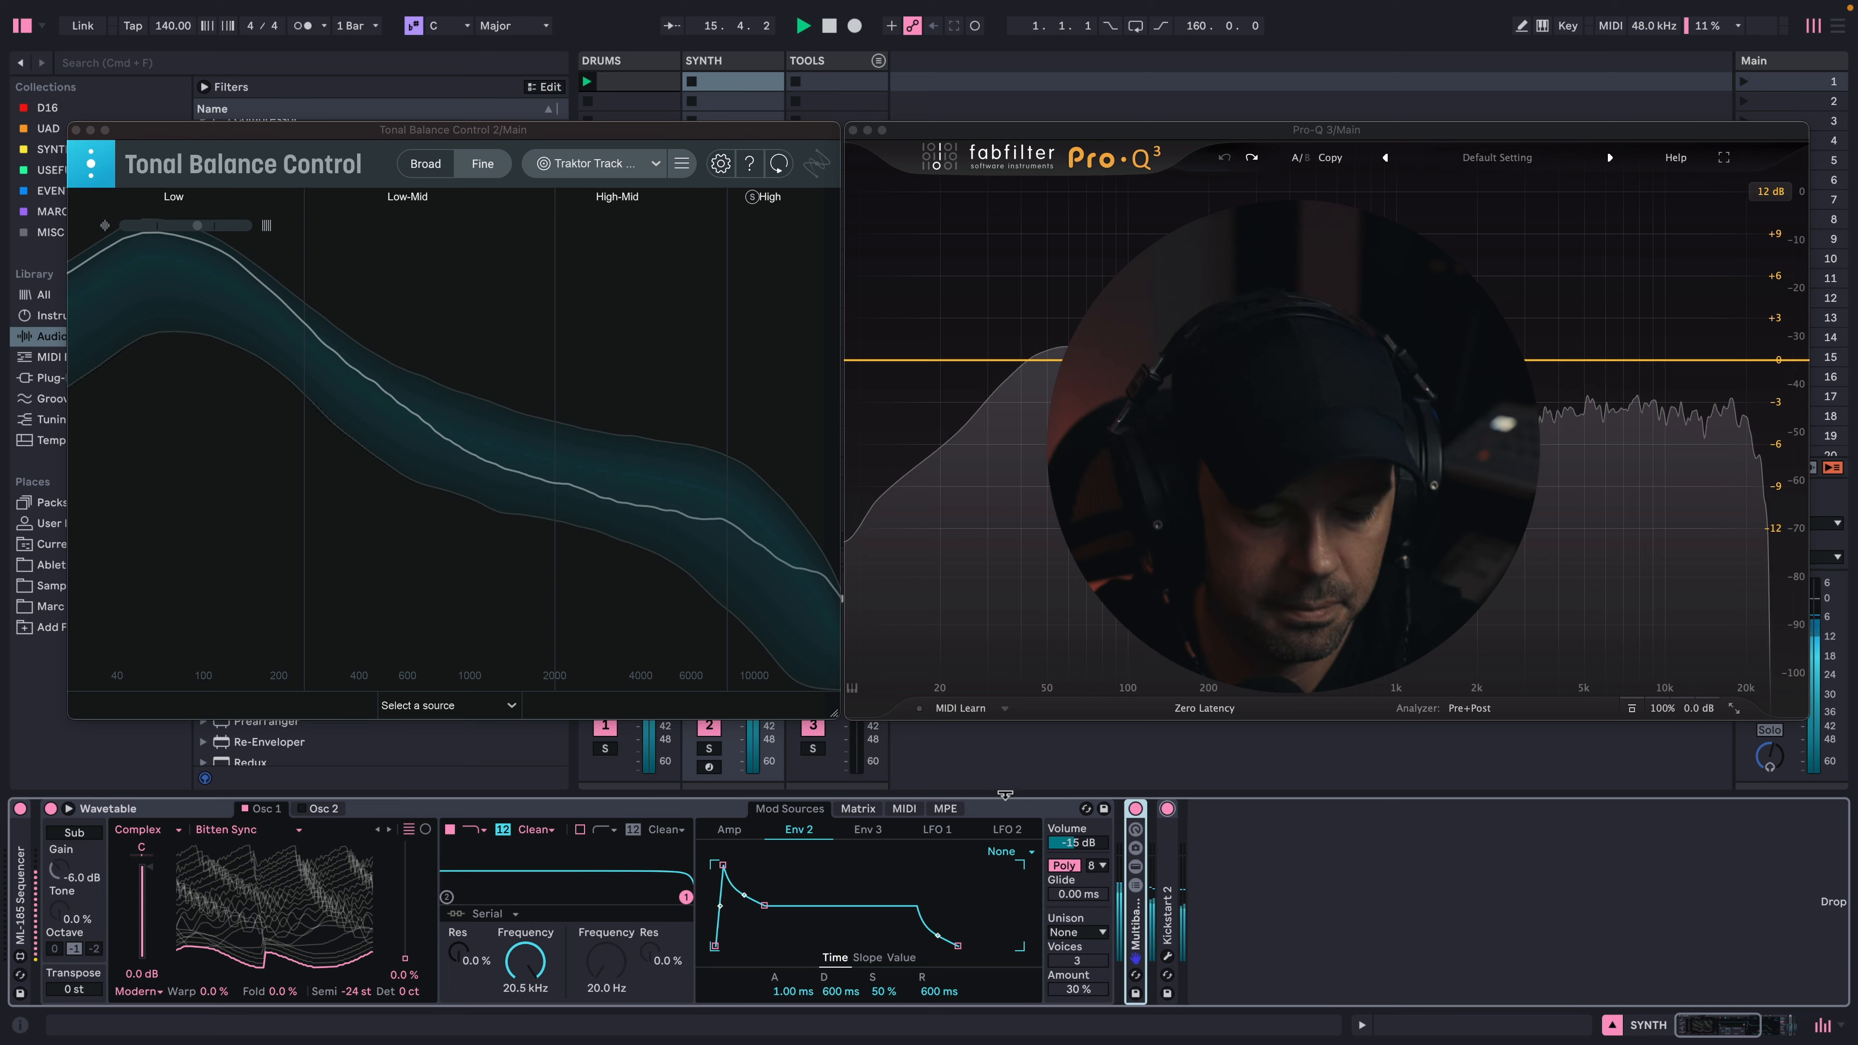
- Hide the floating plug-in windows and start playback to hear the synth through the full effect chain
key("alt+super+p")
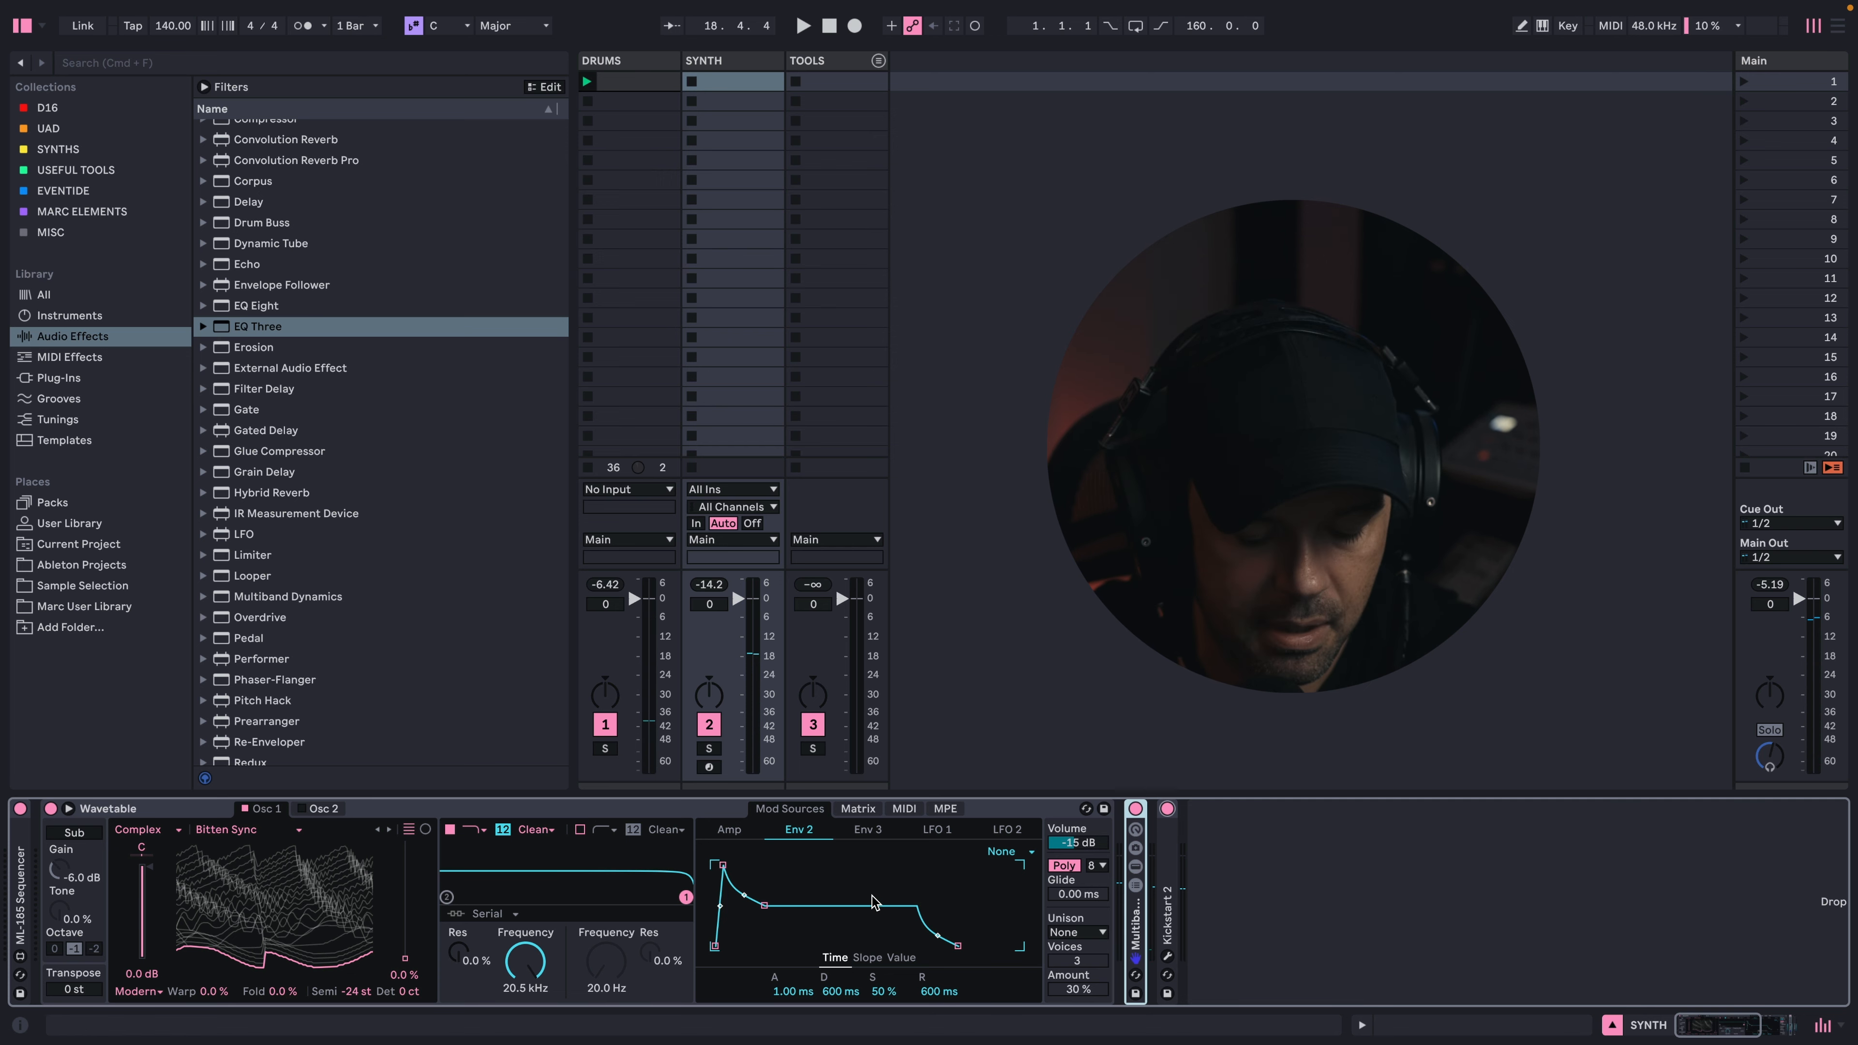
key("space")
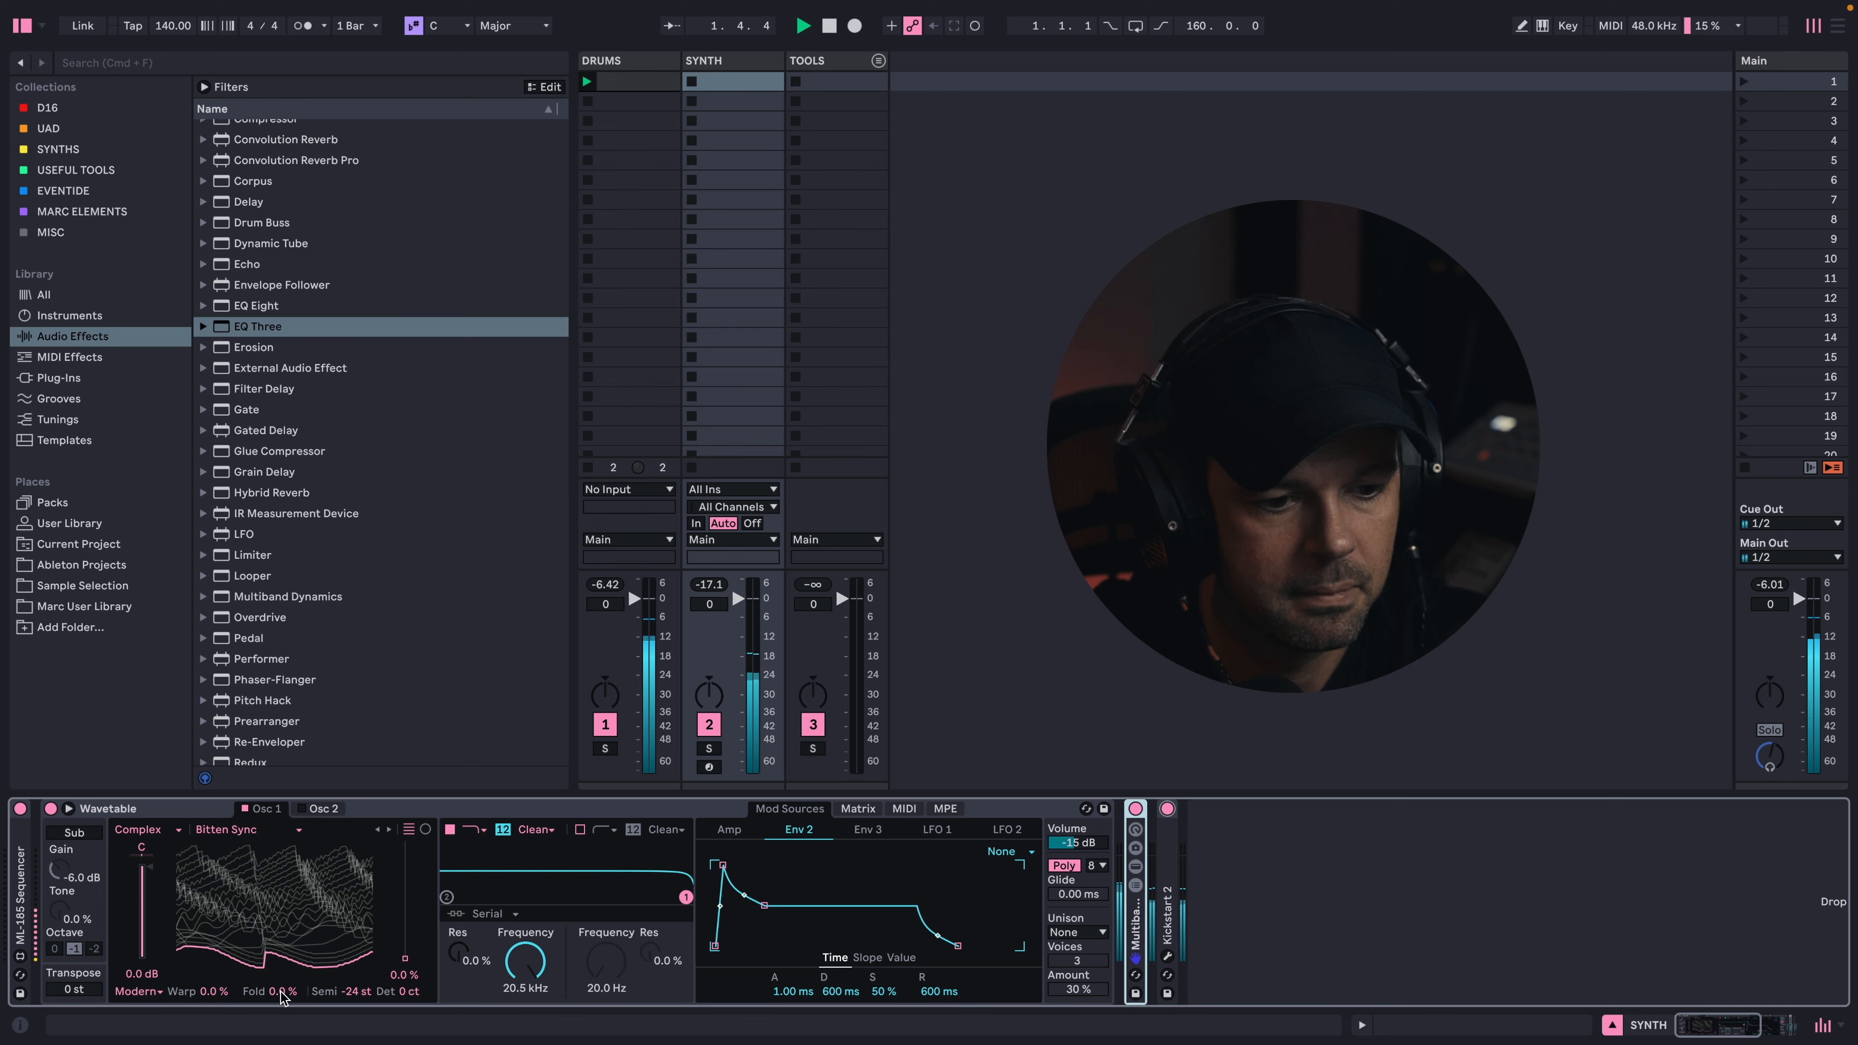
left_click_drag(296, 993, 294, 994)
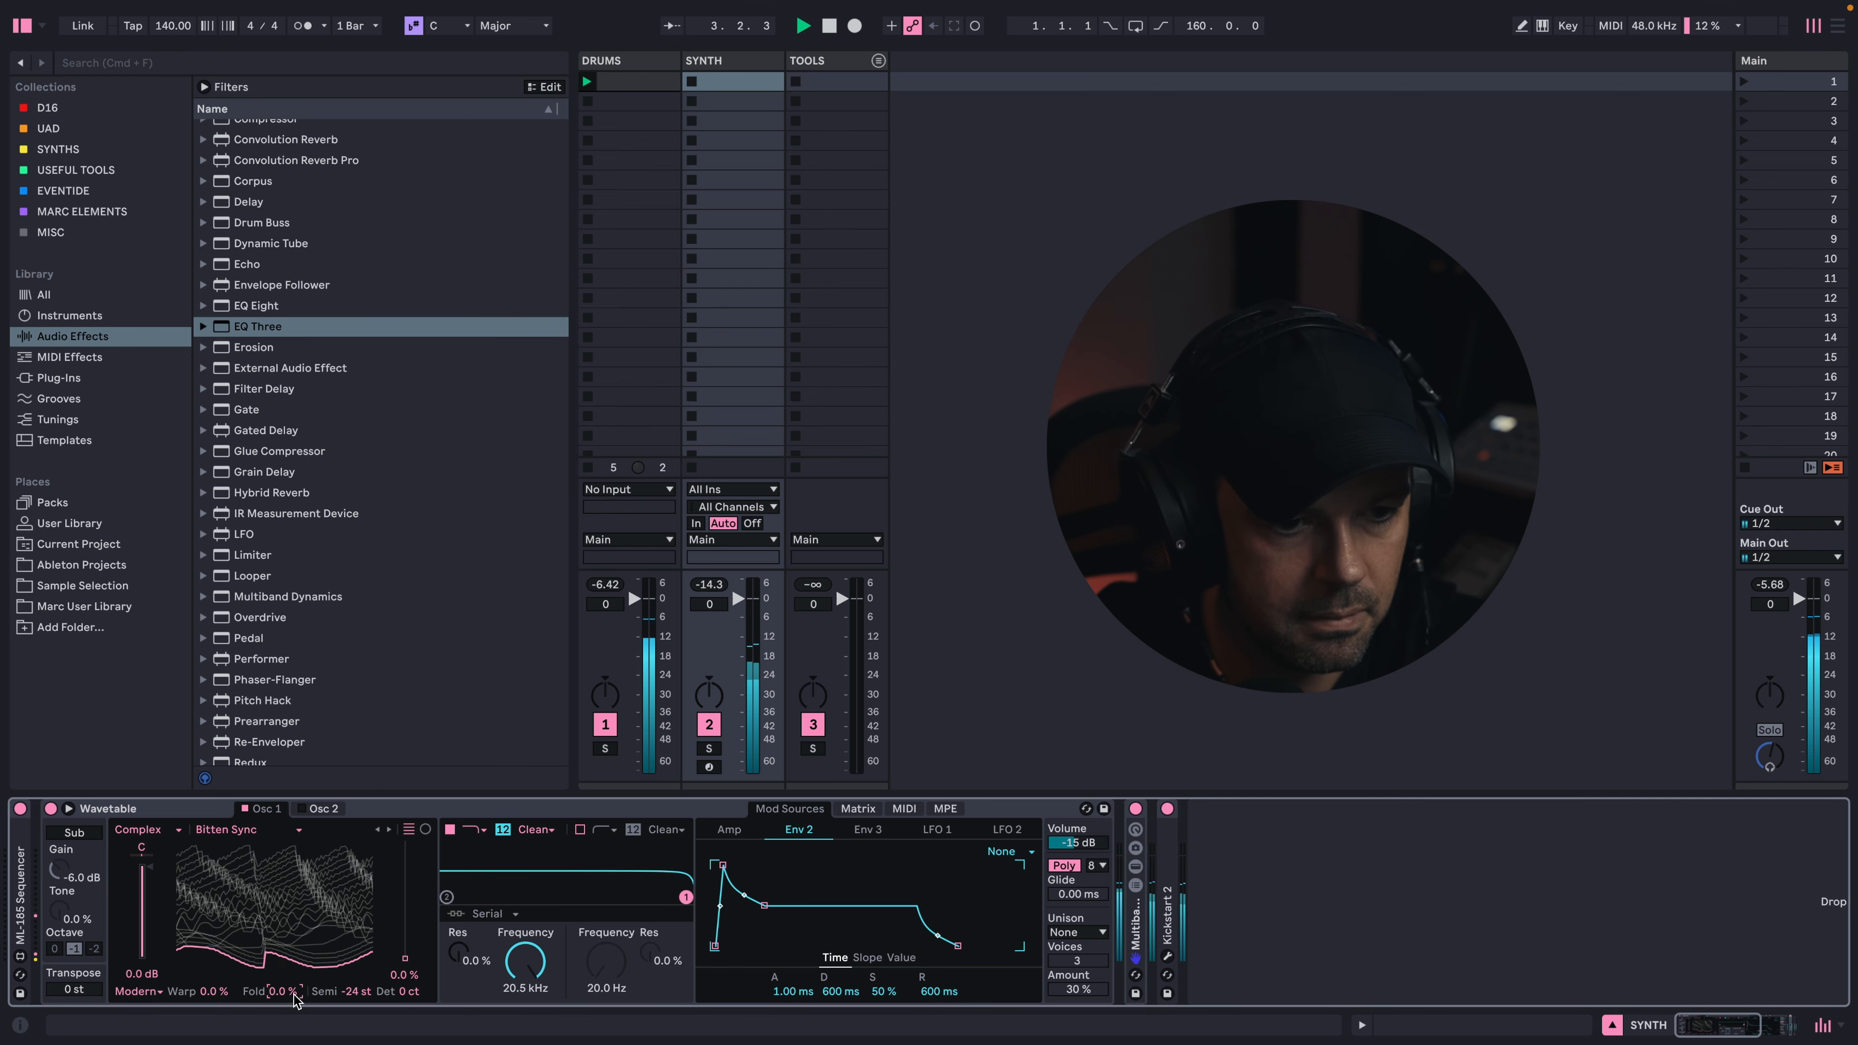
- Switch Wavetable's Osc 1 to the Octa Phase wavetable and set its Fold to 7.0% and Warp to 17%
left_click(387, 829)
left_click(388, 829)
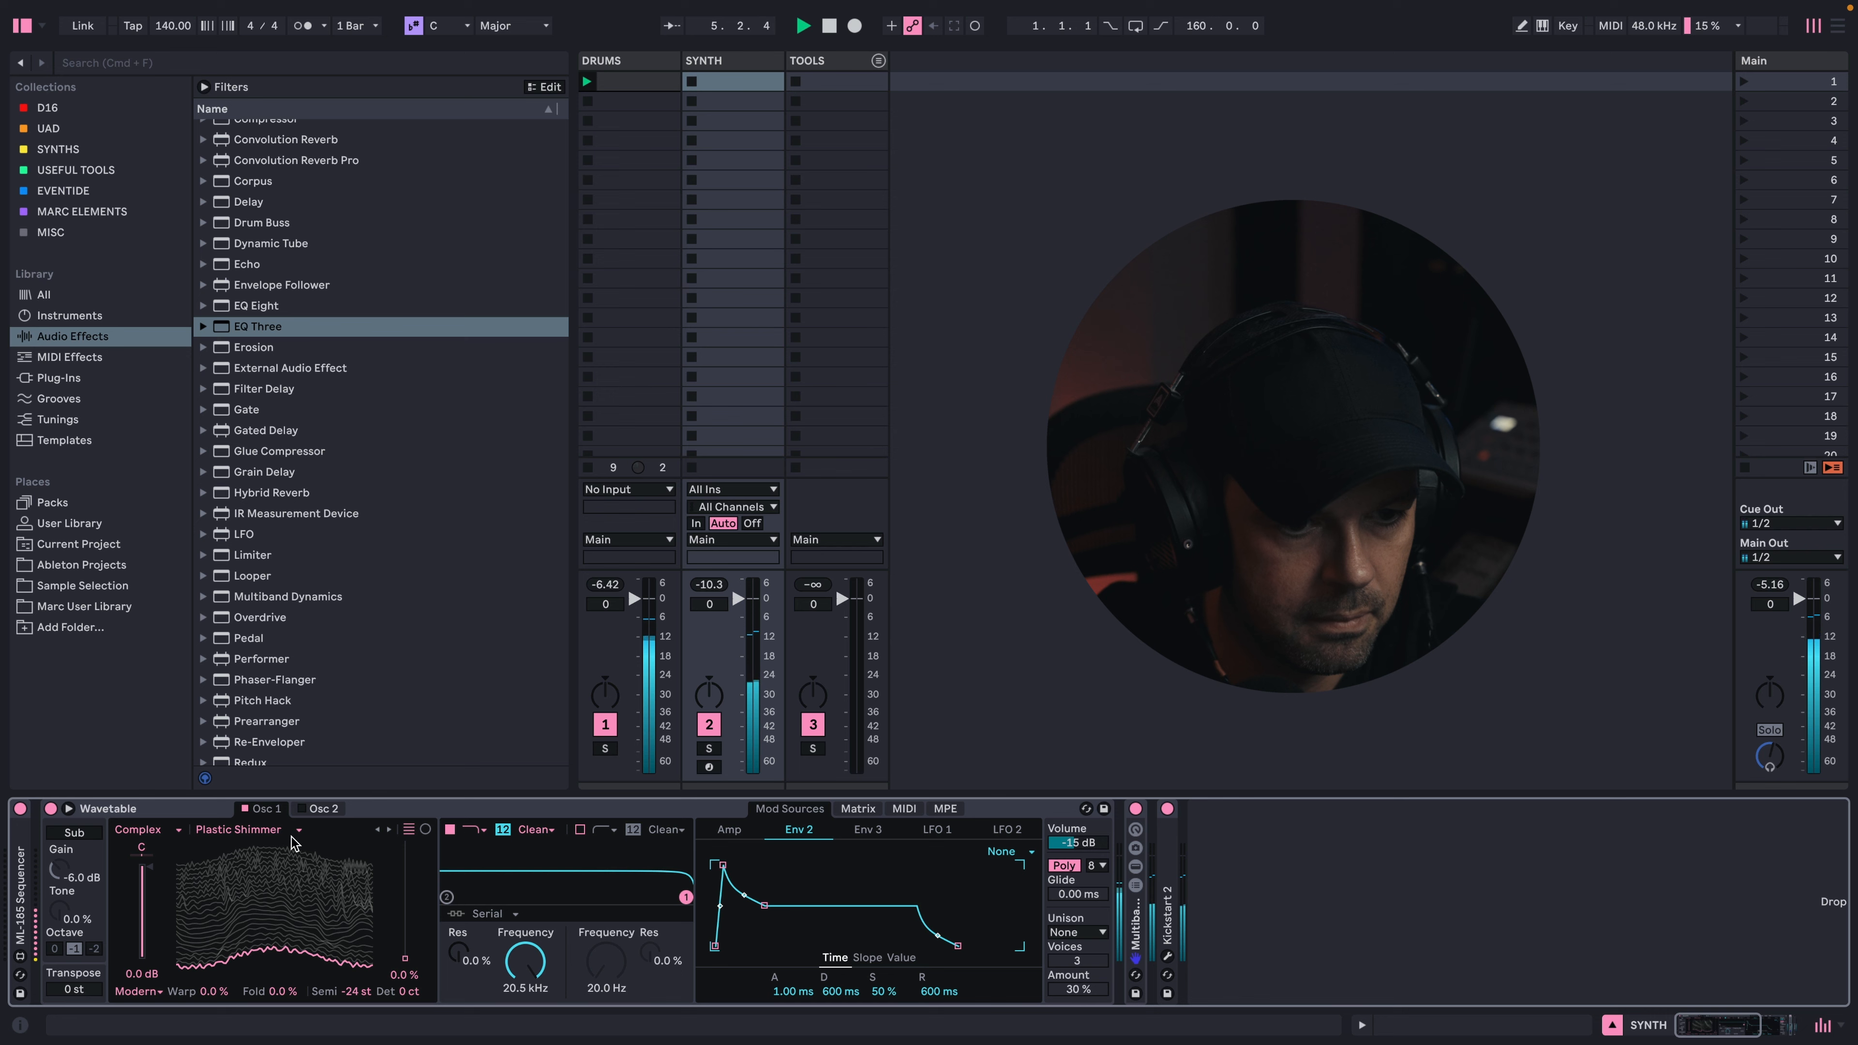
left_click(387, 829)
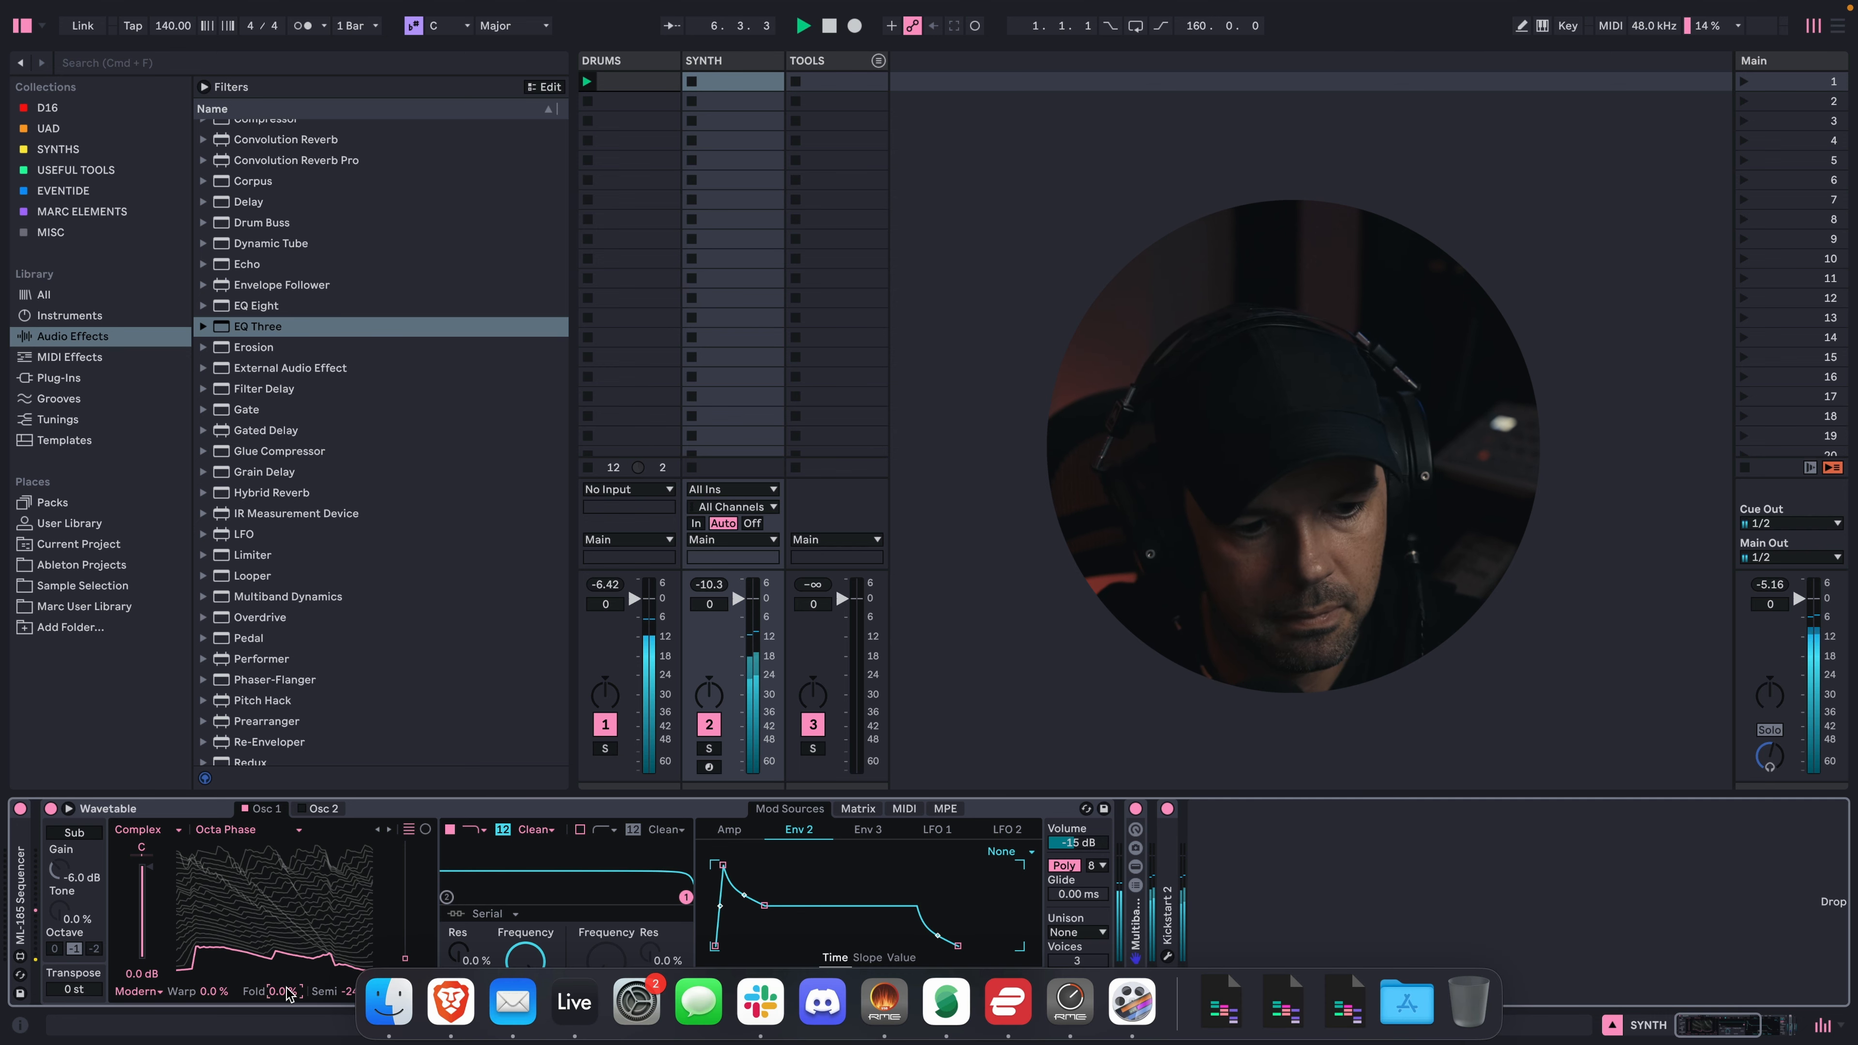
left_click_drag(287, 988, 347, 840)
left_click_drag(281, 993, 212, 971)
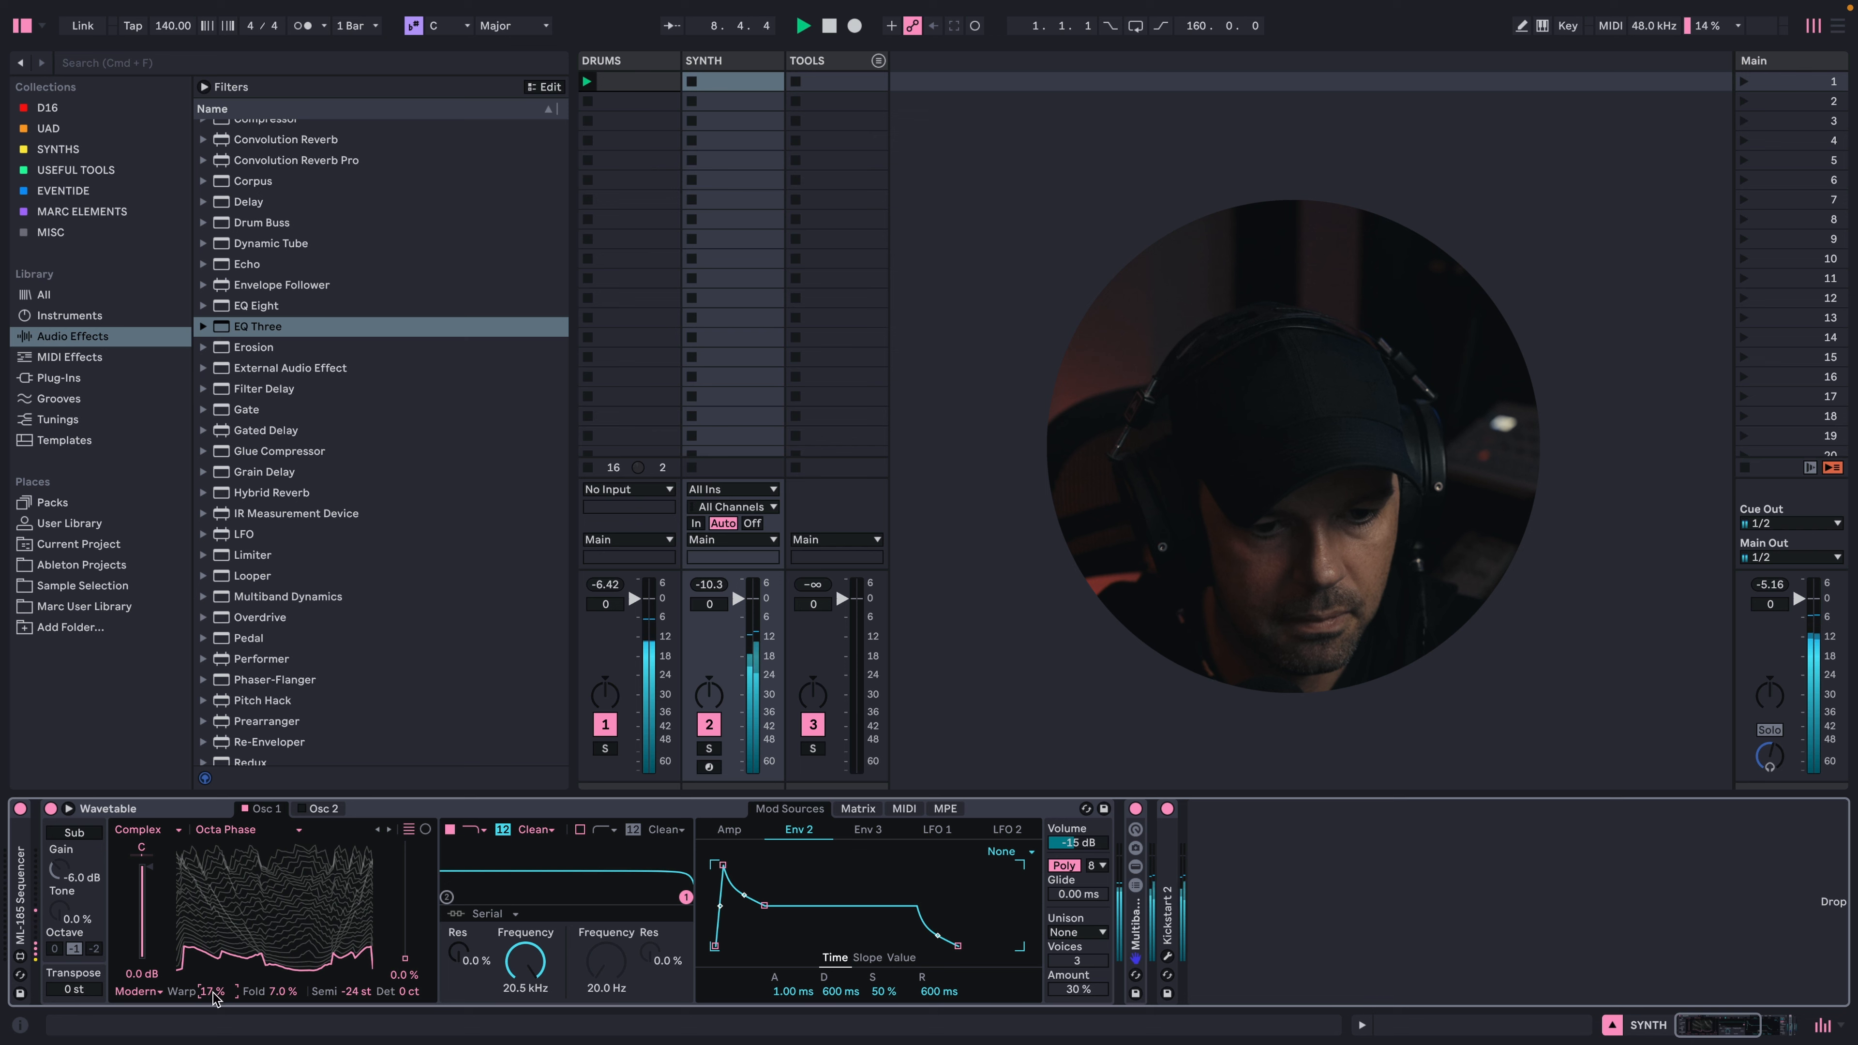
- Set Env 2 to 333 ms decay and 19% sustain, and lower Filter 1 to about 610 Hz with 49% resonance
left_click_drag(764, 909, 737, 909)
left_click_drag(549, 872, 433, 849)
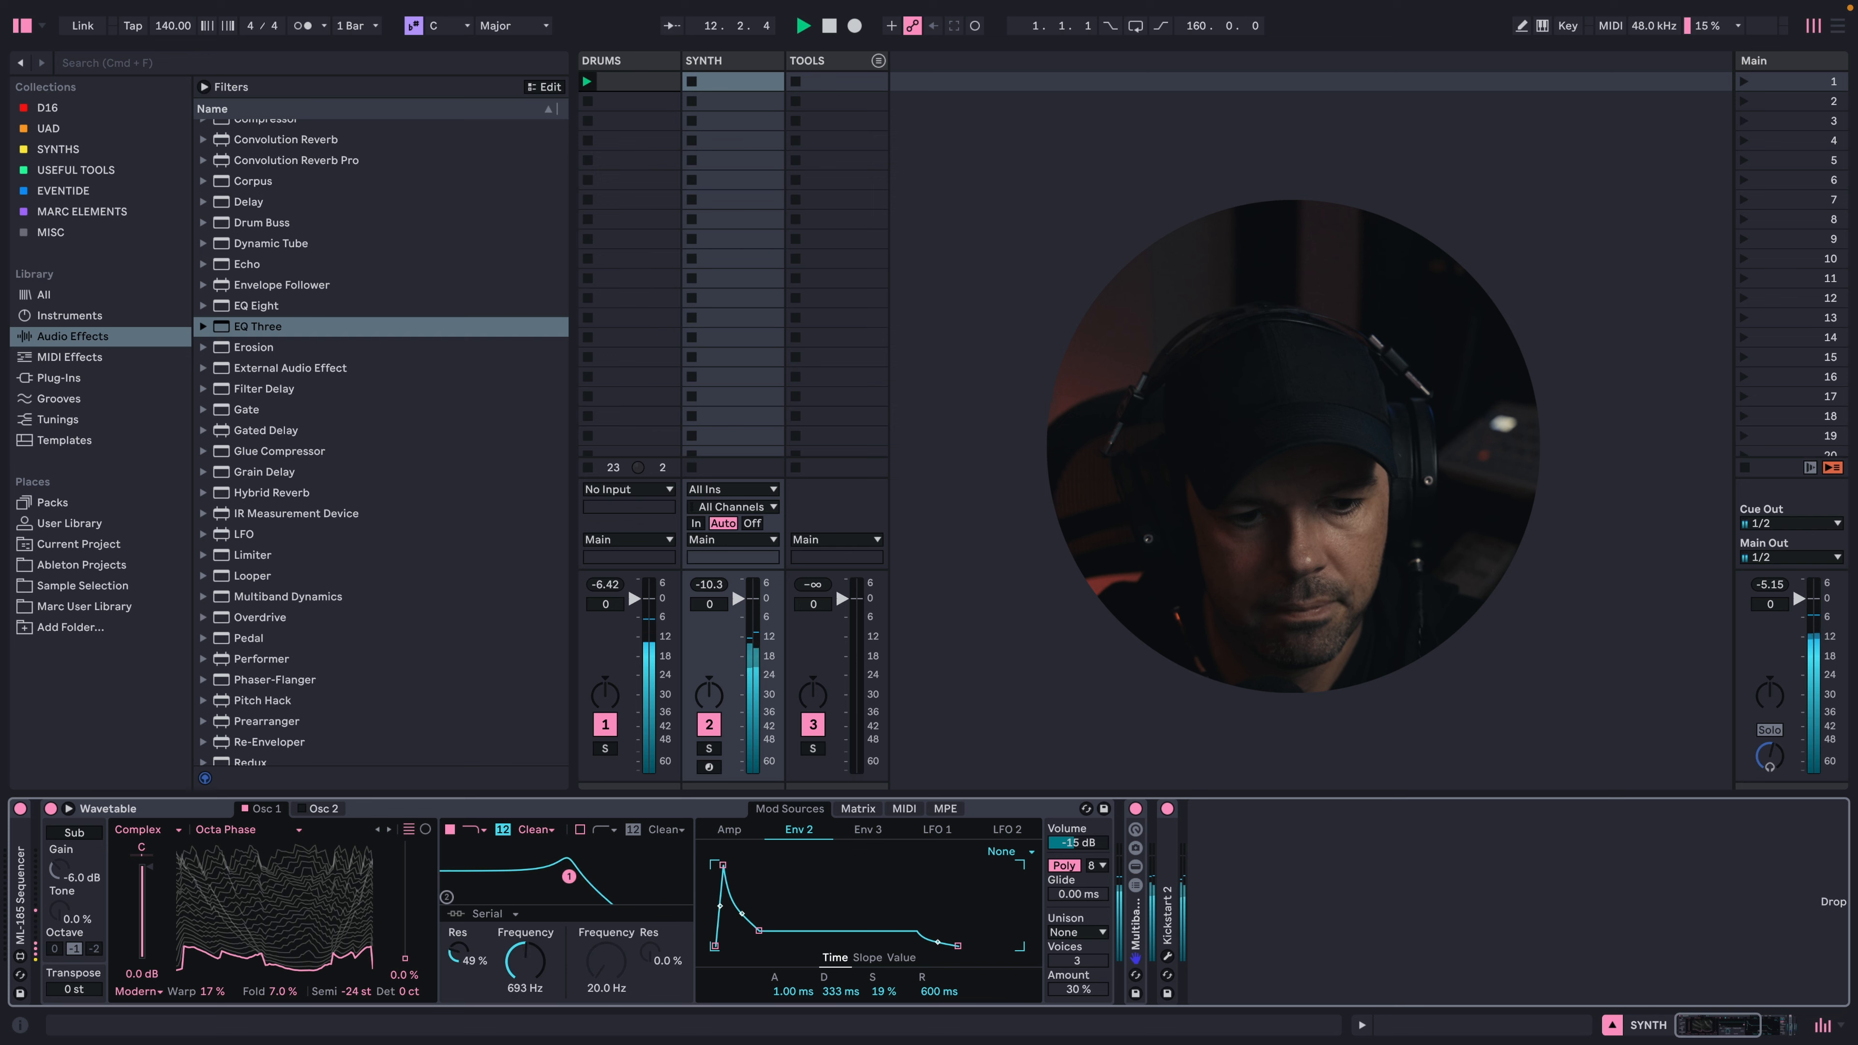
- Modulate Filter 1 Freq with Env 2 at an amount of 75 and lower the filter frequency to 74.9 Hz
left_click(877, 808)
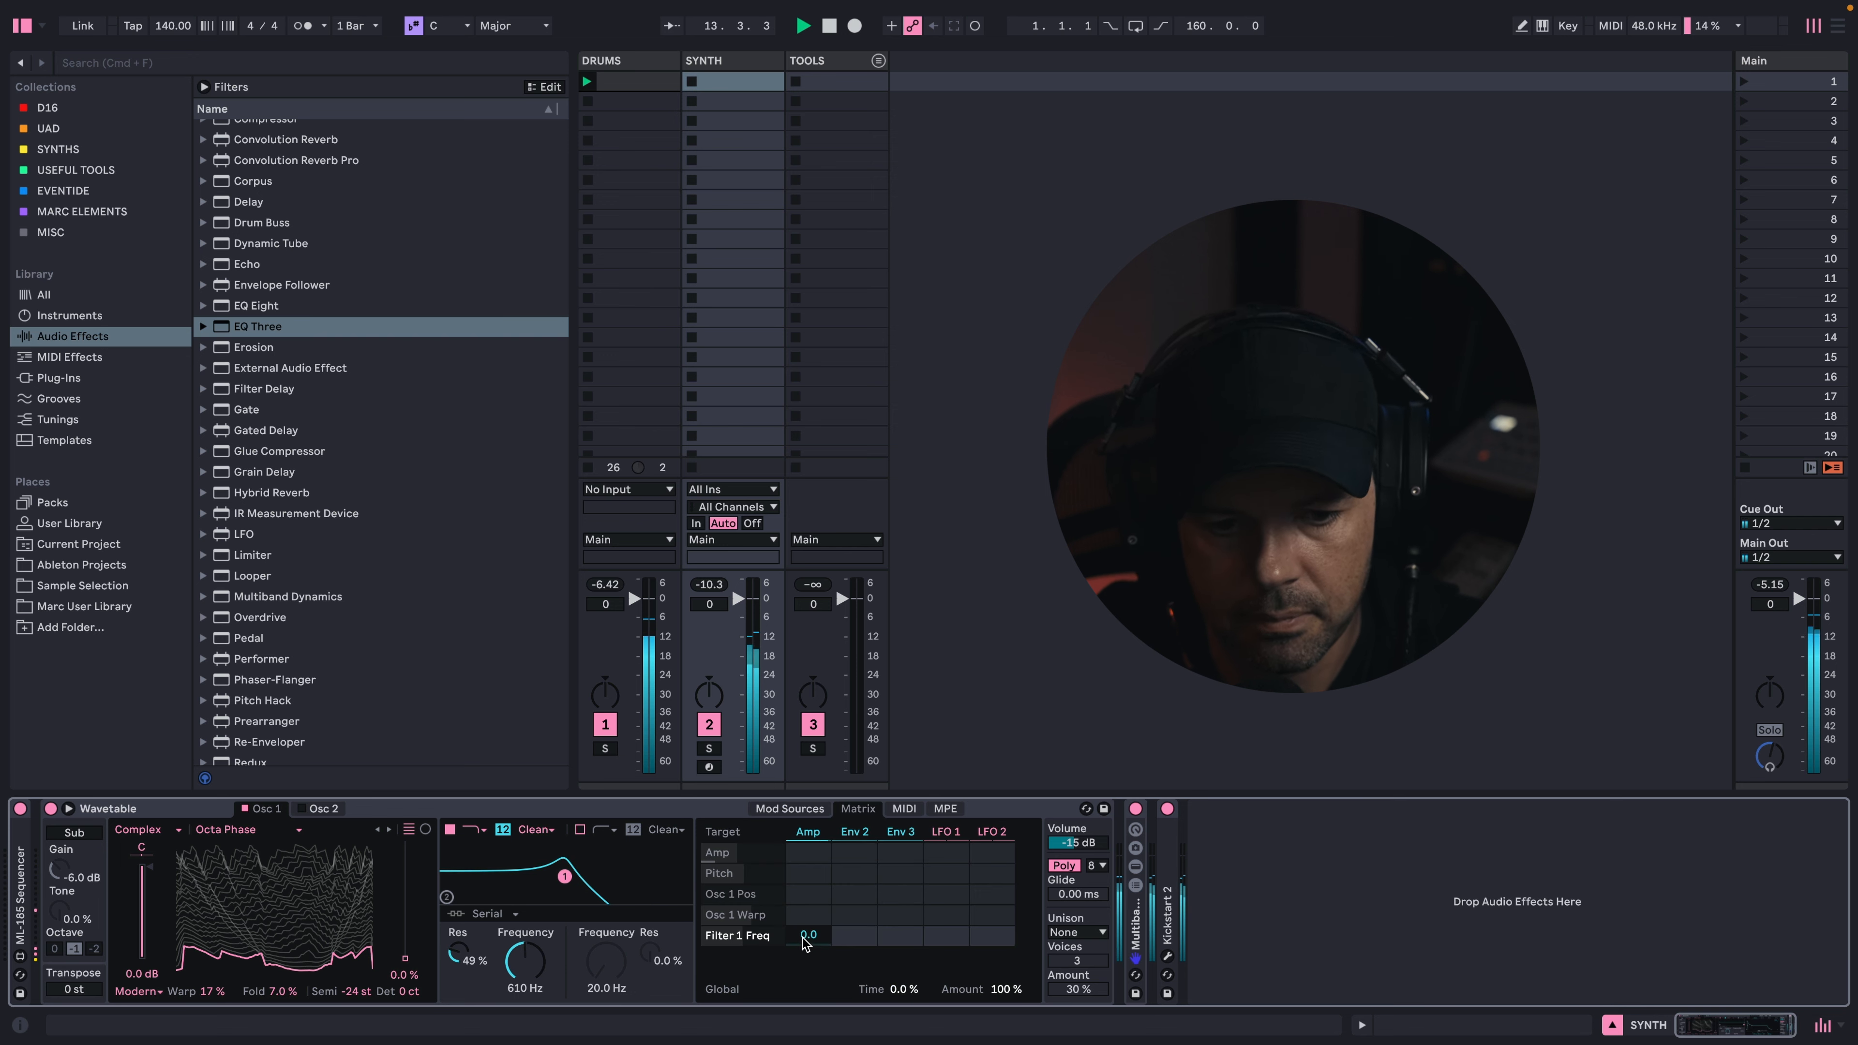
left_click_drag(855, 935, 855, 908)
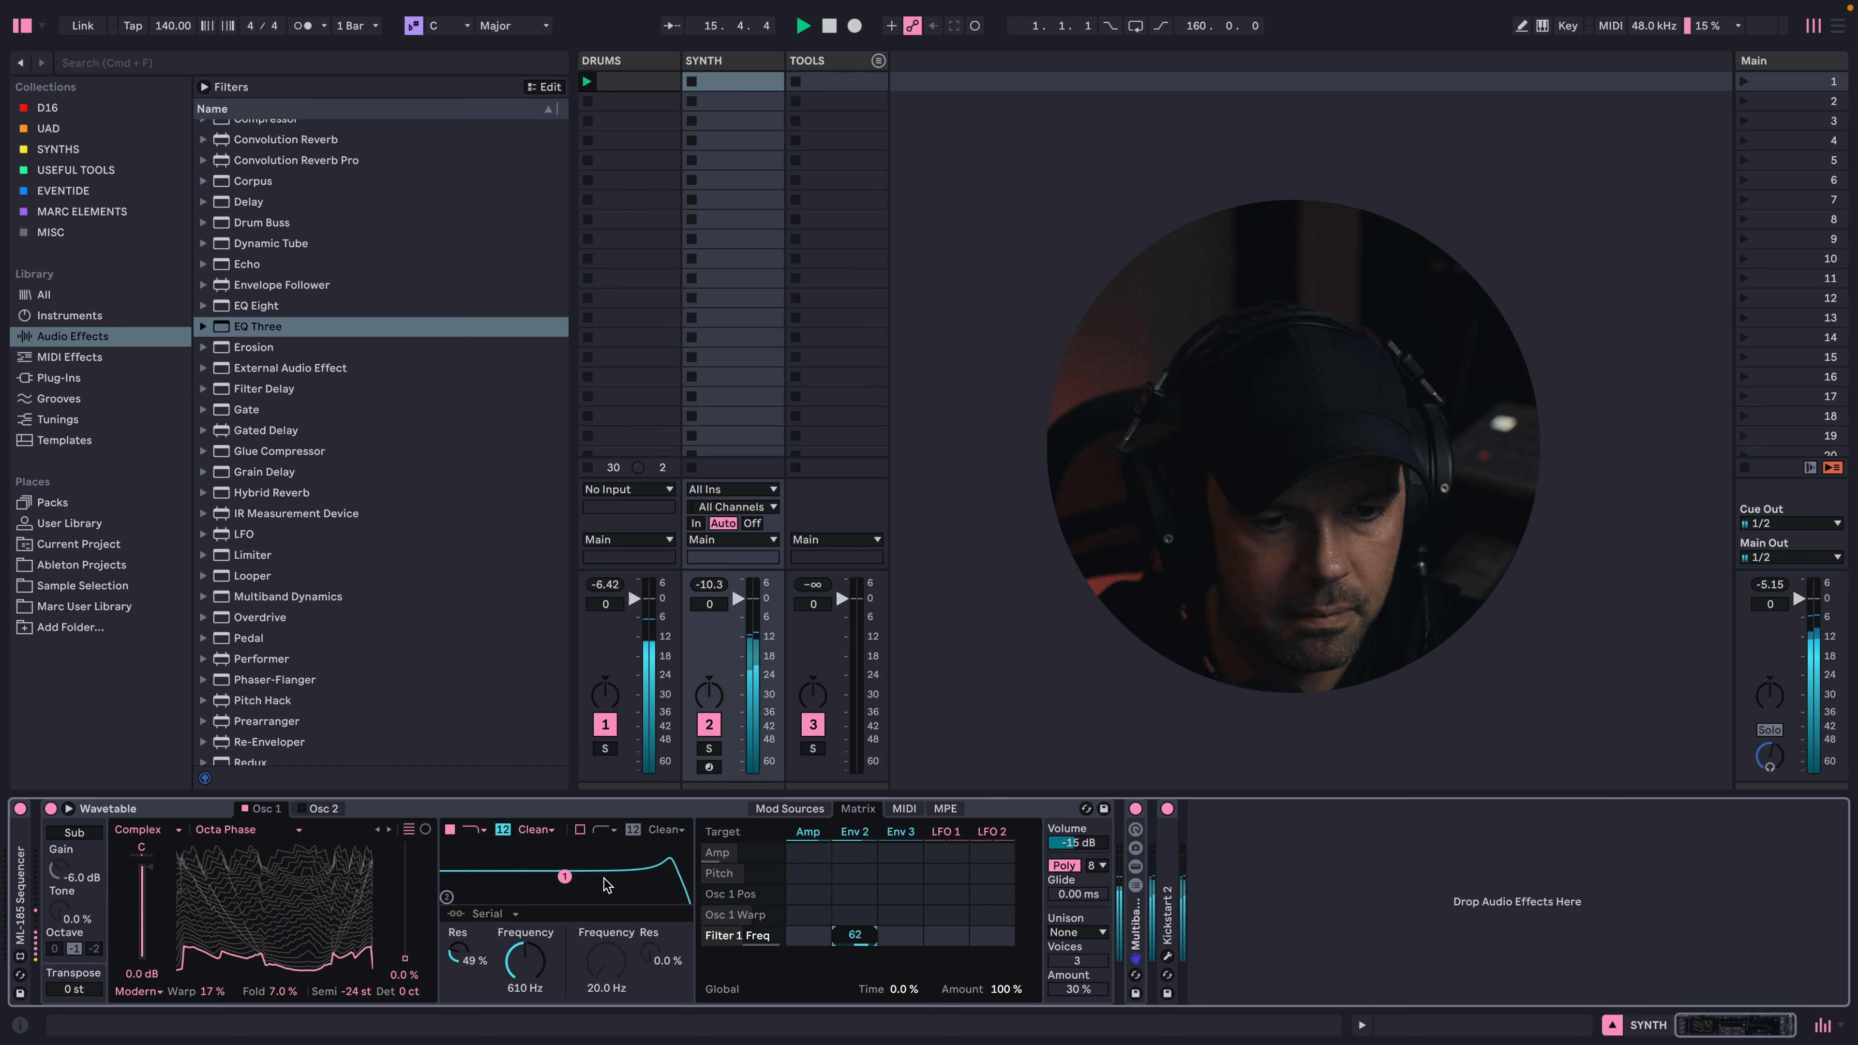
left_click_drag(540, 871, 468, 871)
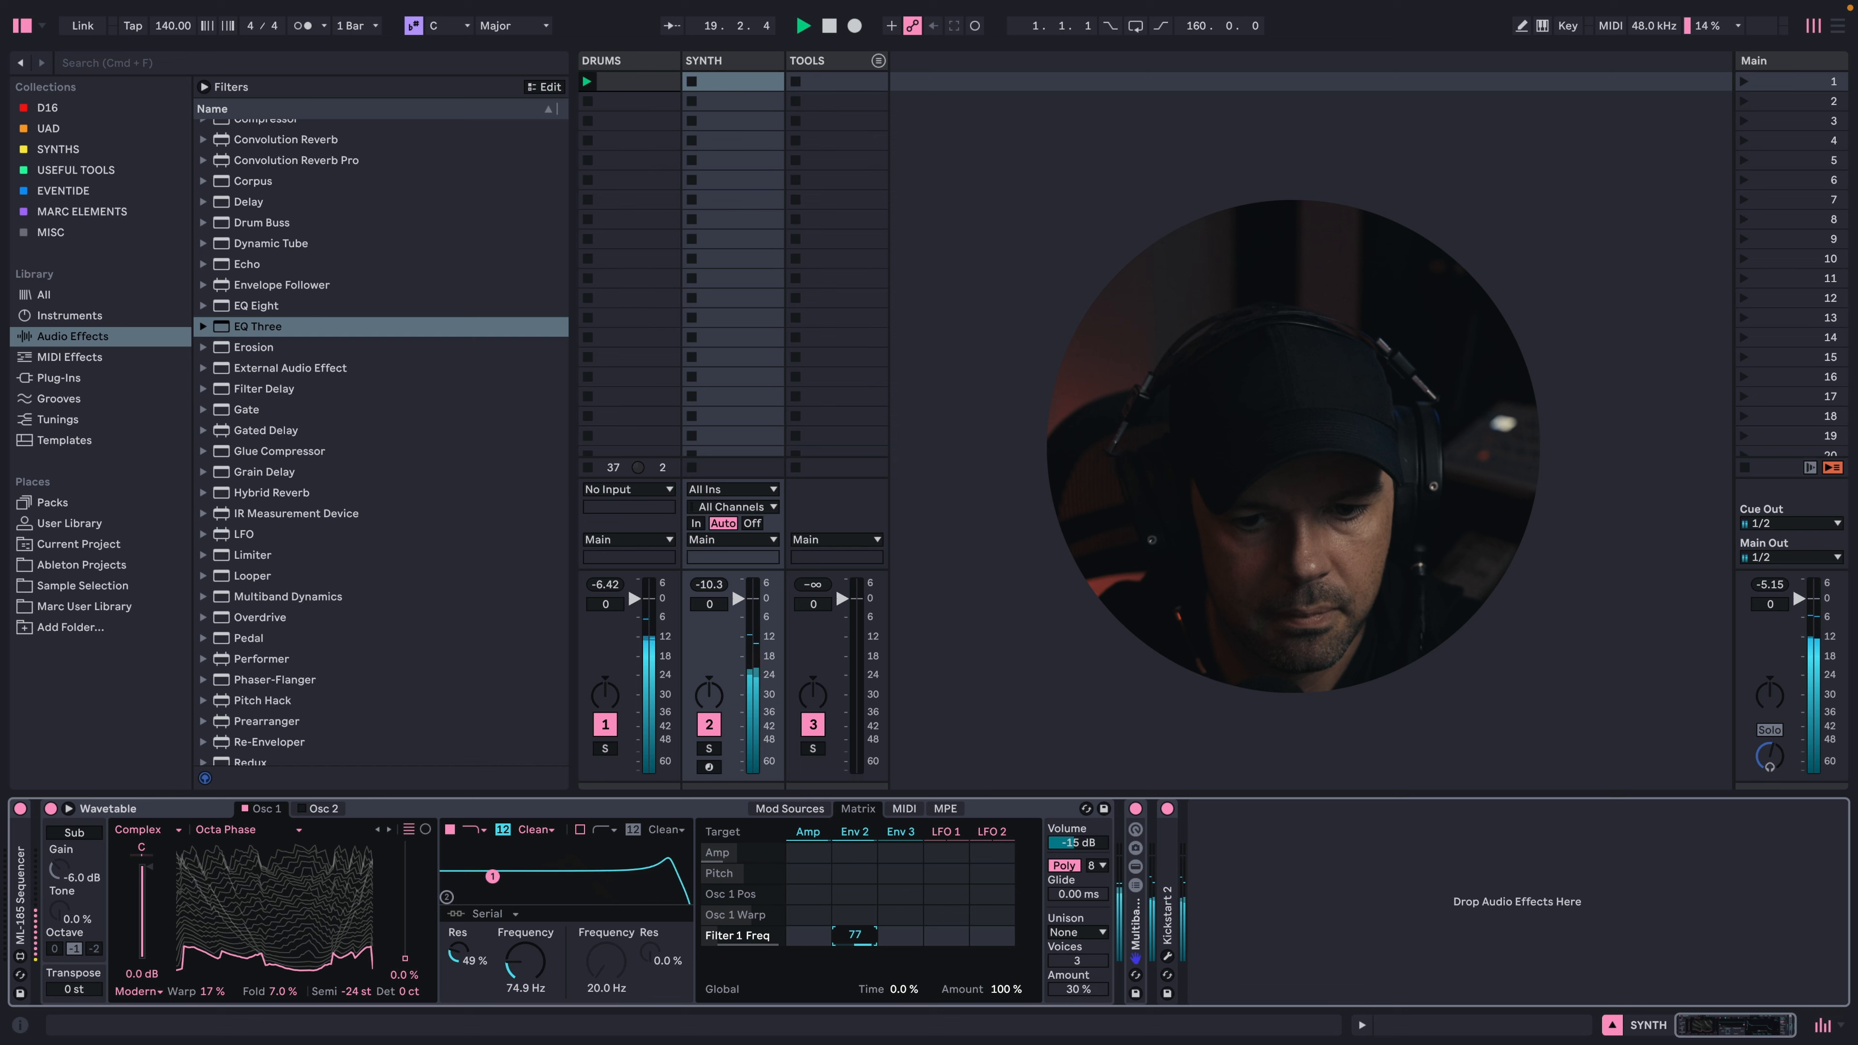
- Set Wavetable's Unison mode to Classic, listen to the result and stop playback
left_click(1080, 933)
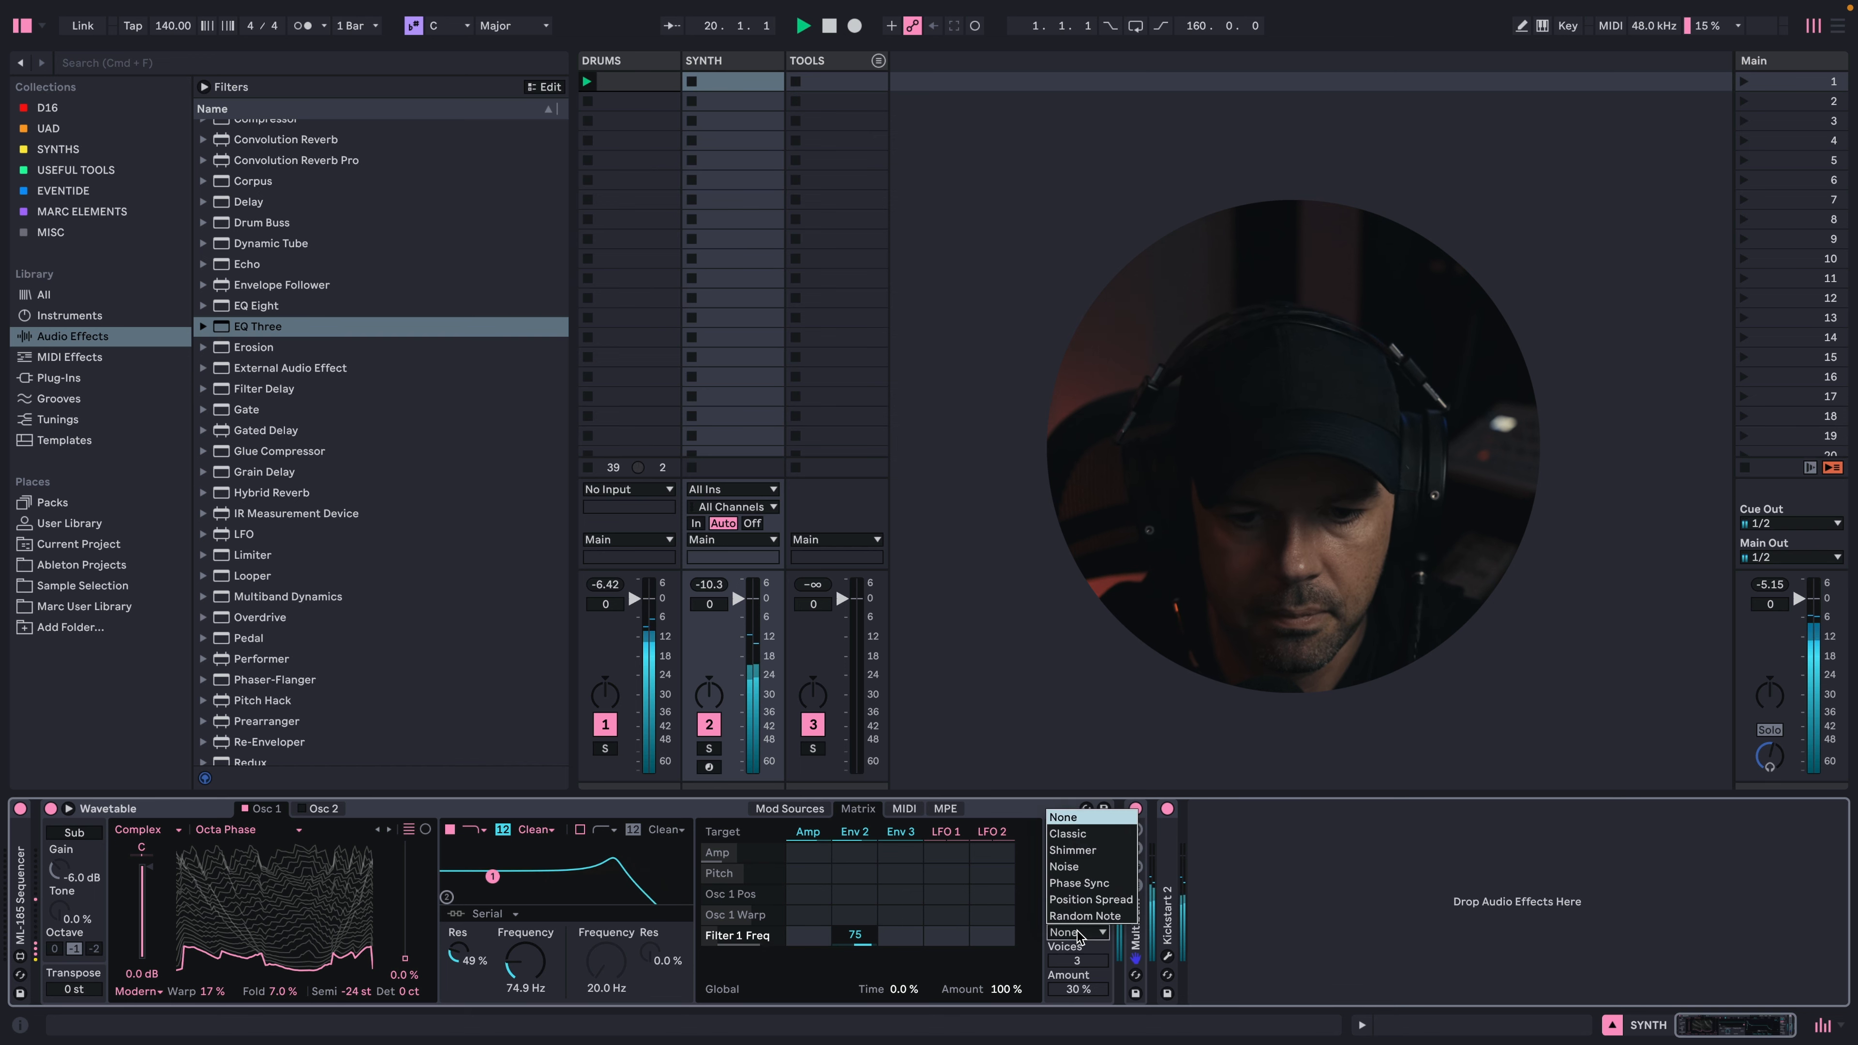
left_click(1074, 835)
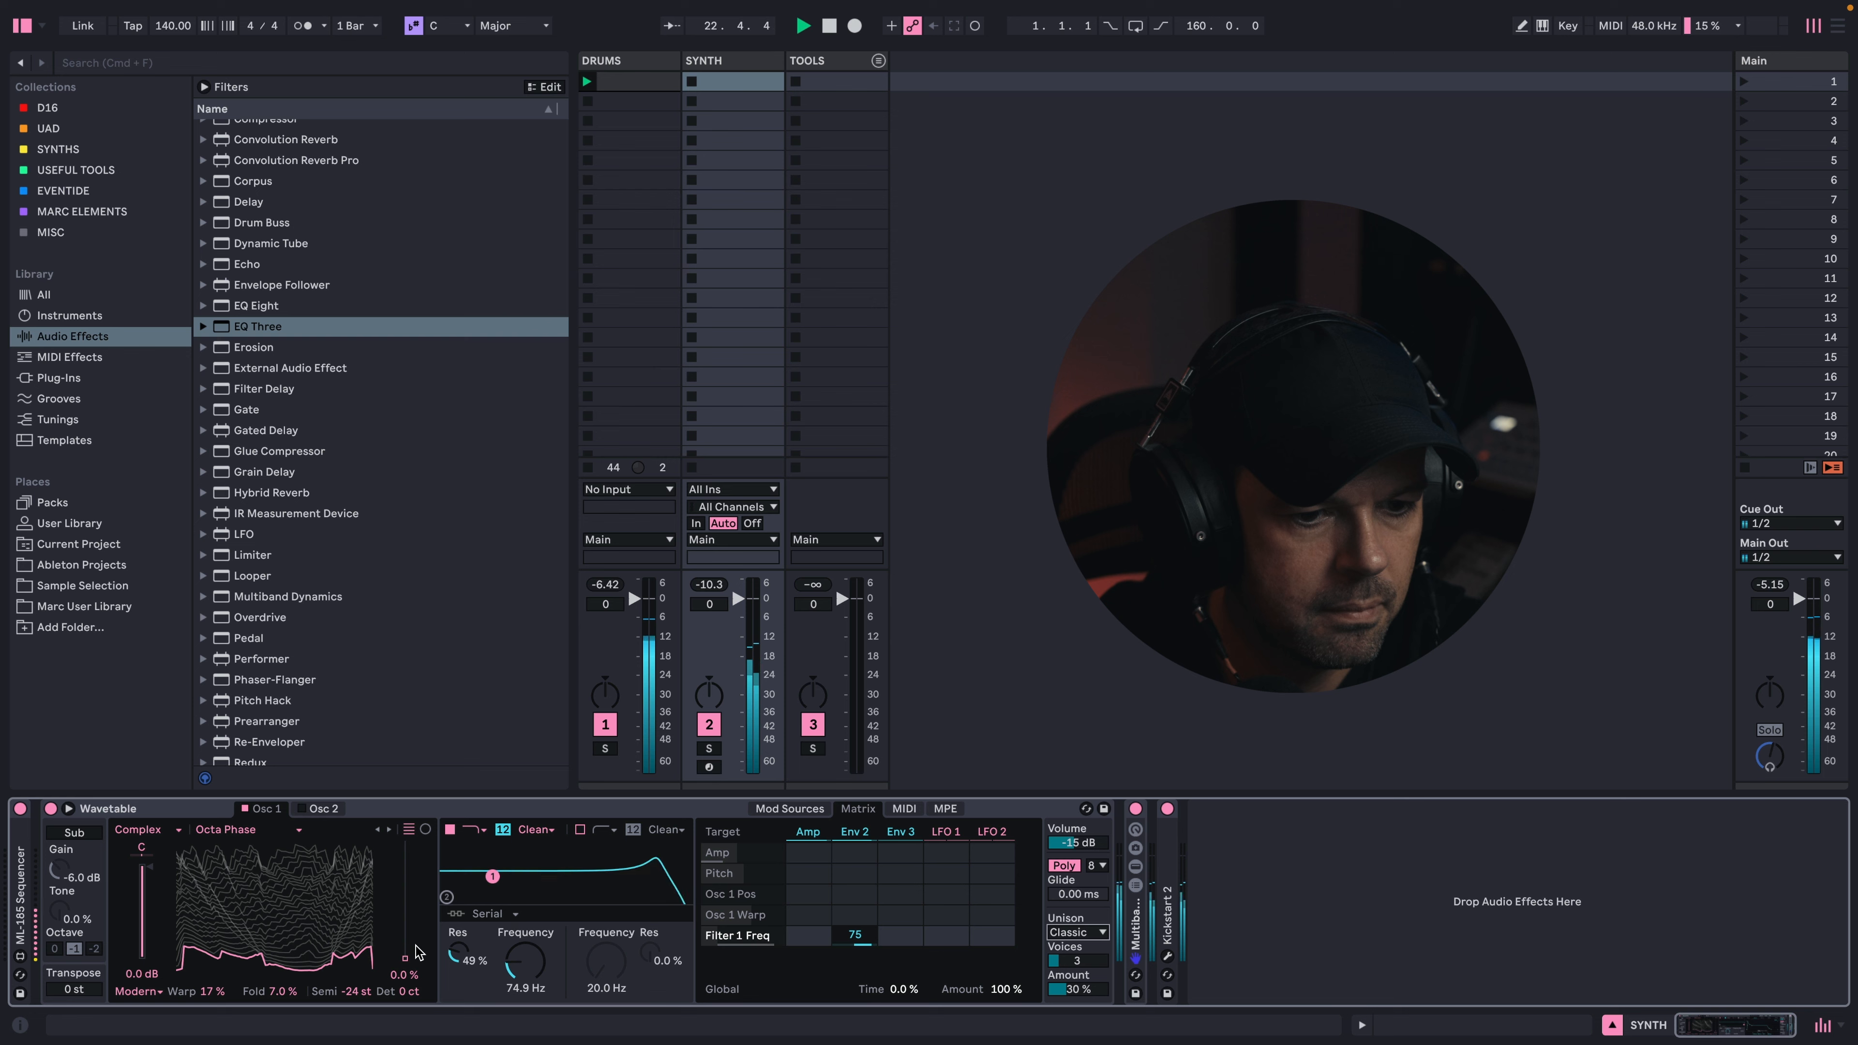
key("space")
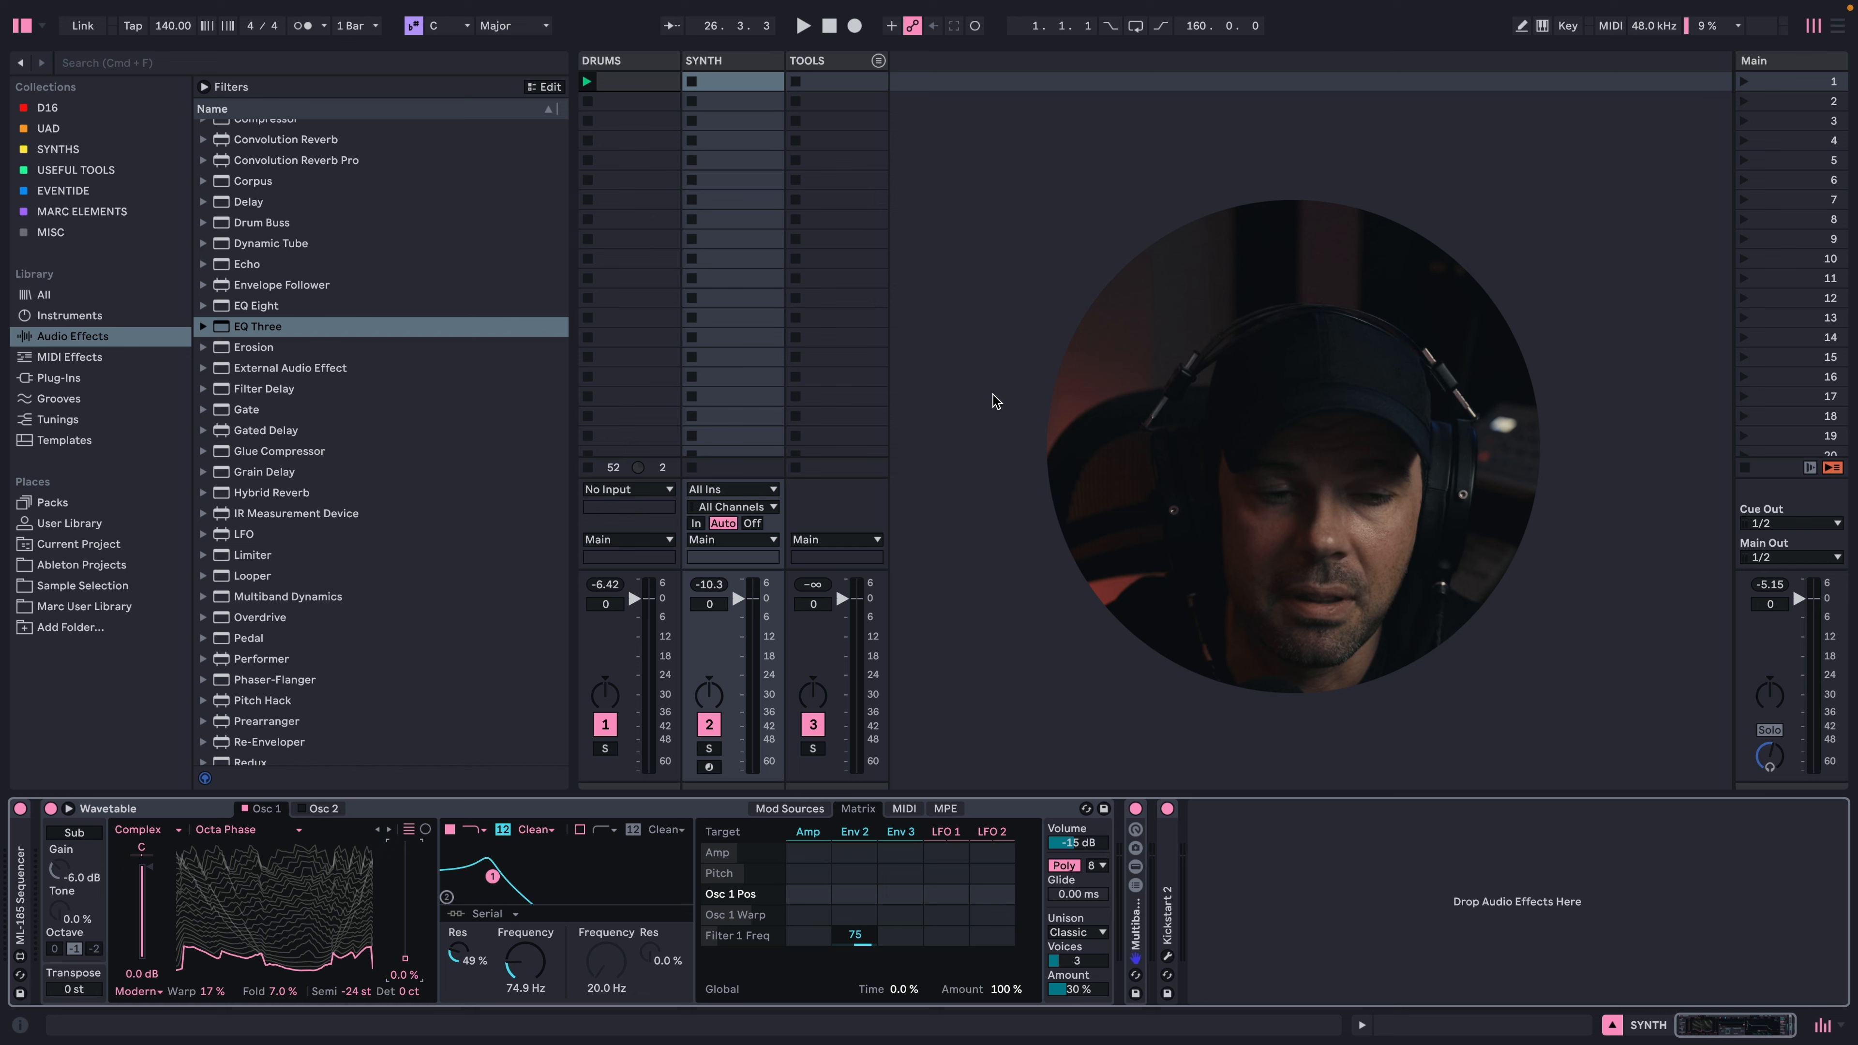
left_click(1295, 883)
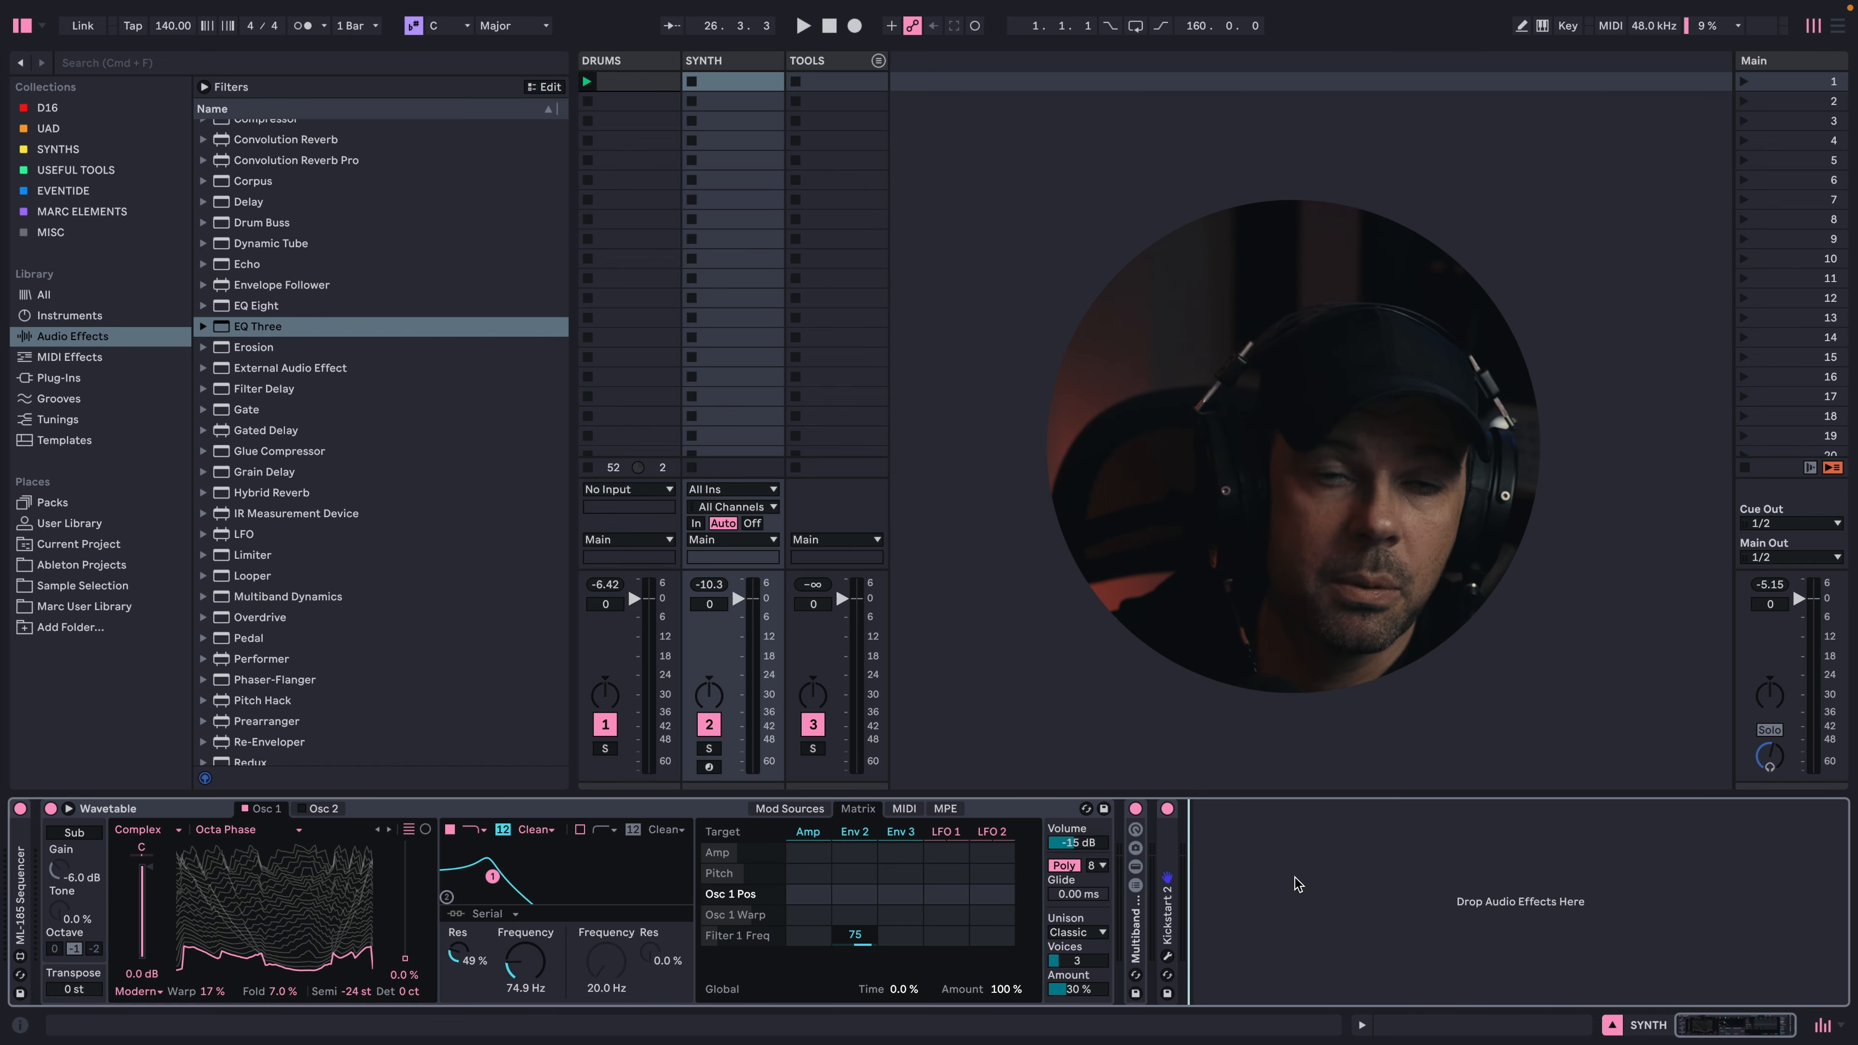